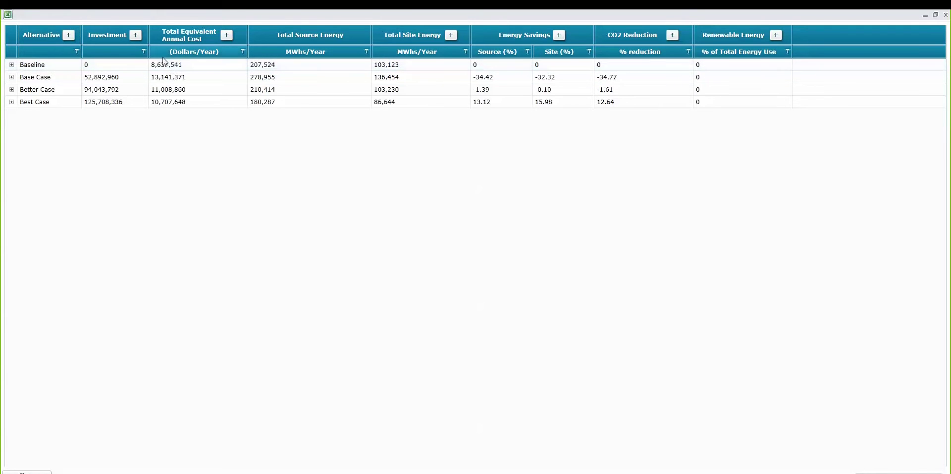
# Expand the Alternative columns in the summary report and open the study's list of alternatives.
pyautogui.click(69, 35)
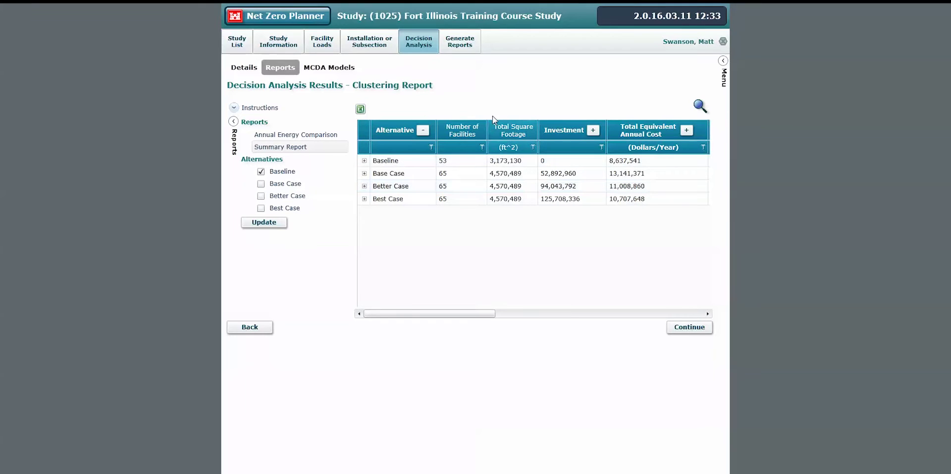
pyautogui.click(272, 45)
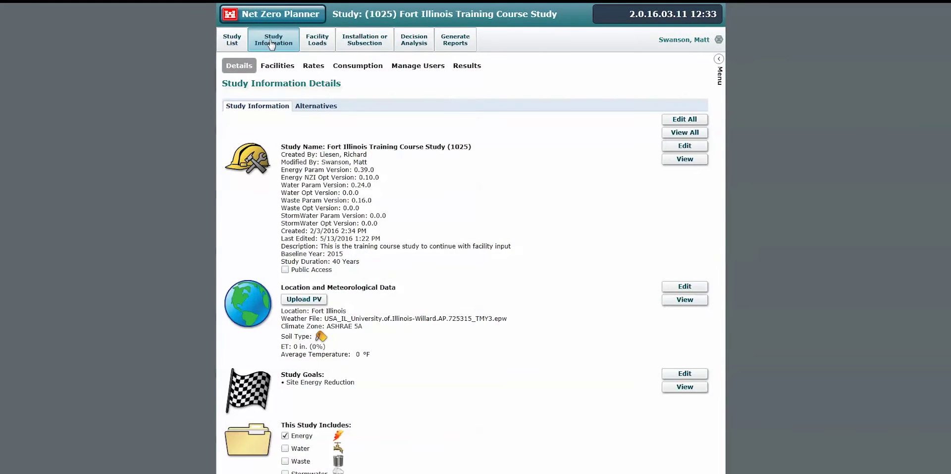
pyautogui.click(317, 106)
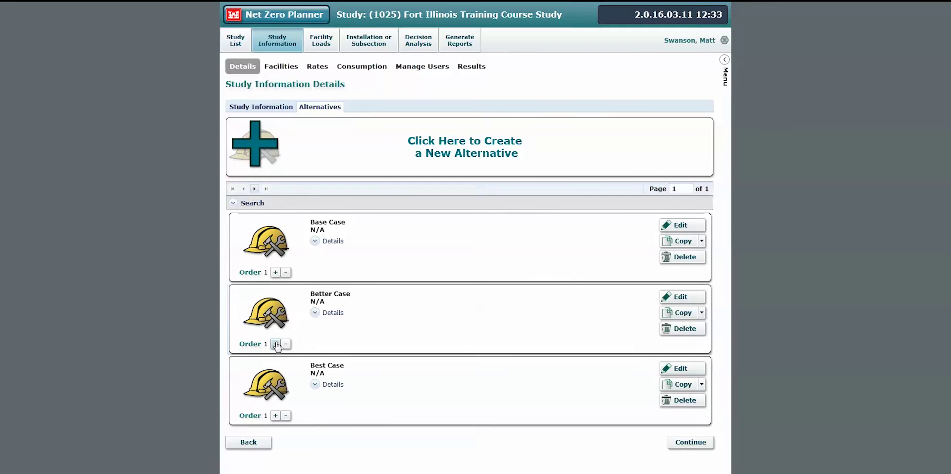
# Set the order of the Best Case alternative to 3 and the Better Case alternative to 2.
pyautogui.click(275, 415)
pyautogui.click(275, 415)
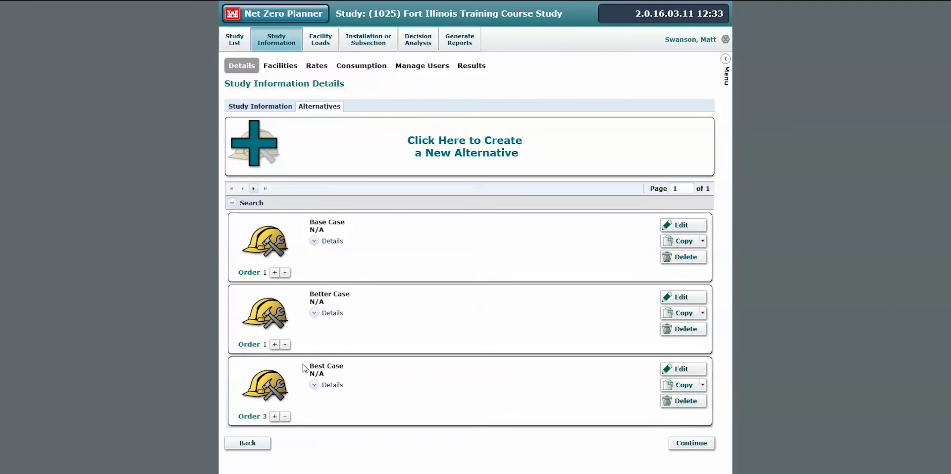
pyautogui.click(275, 344)
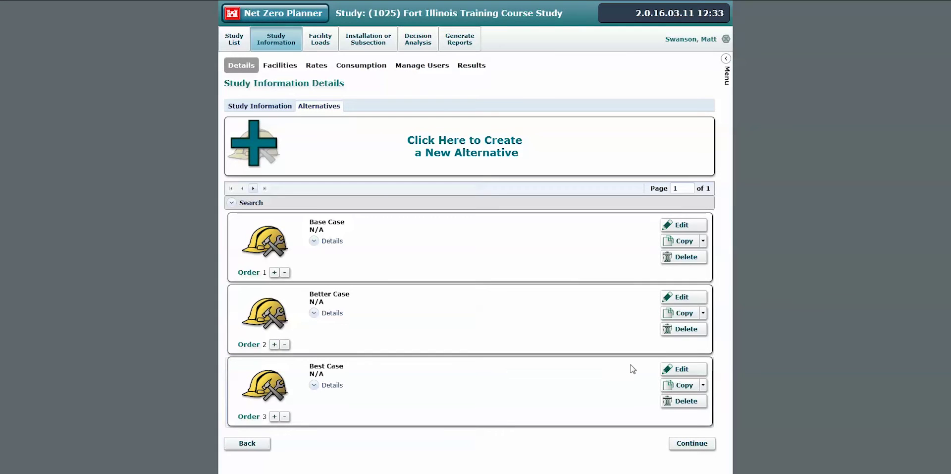
# Create a copy of the Best Case alternative named "Best Case w/ Cogen".
pyautogui.click(681, 391)
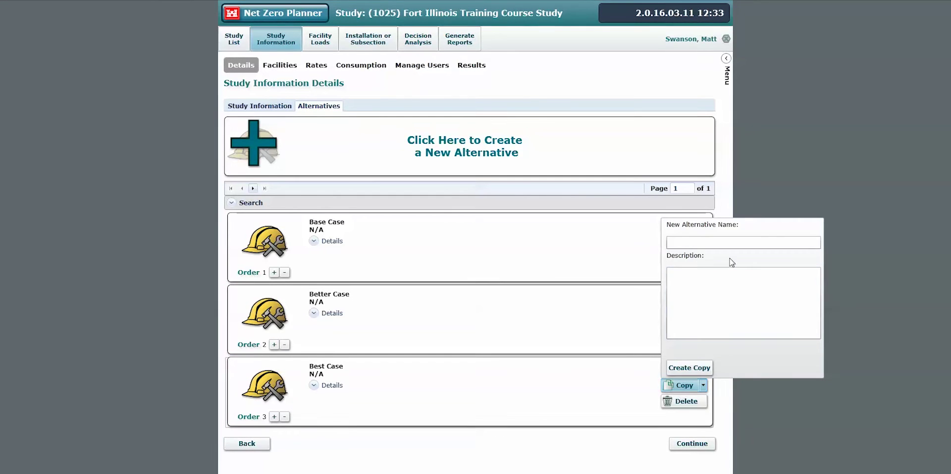
pyautogui.click(717, 243)
pyautogui.write('B')
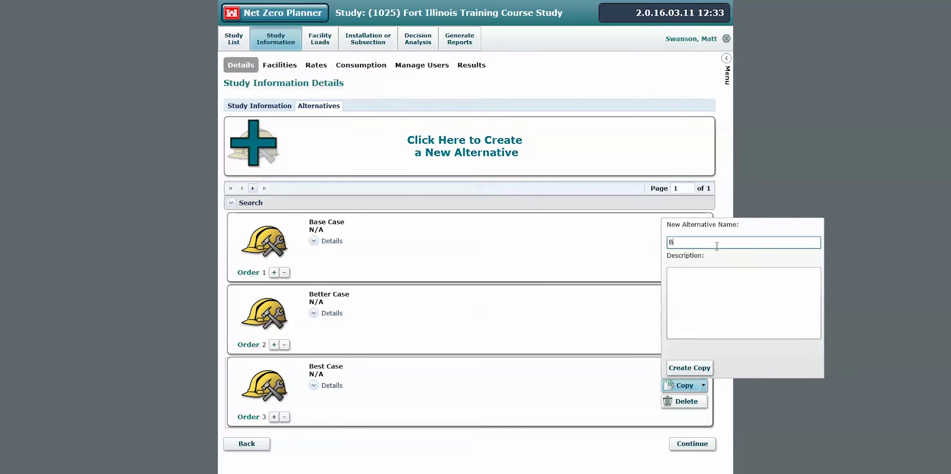
pyautogui.write('est Case ')
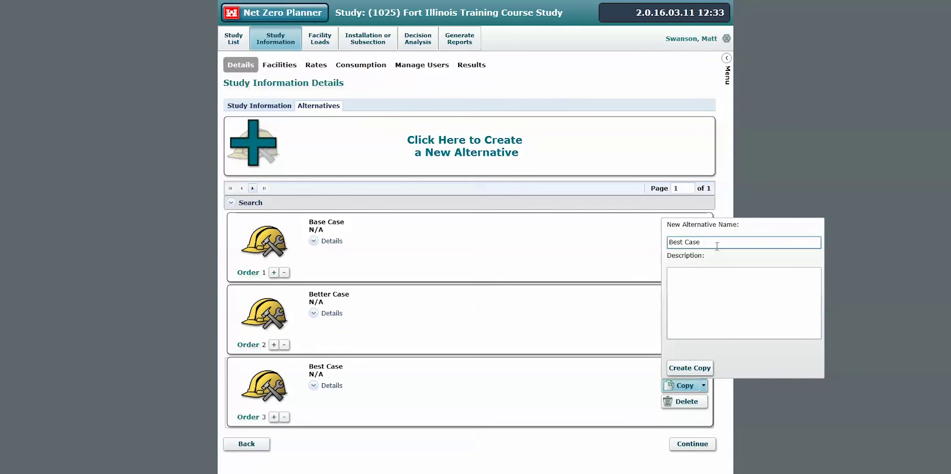
pyautogui.write('w/ ')
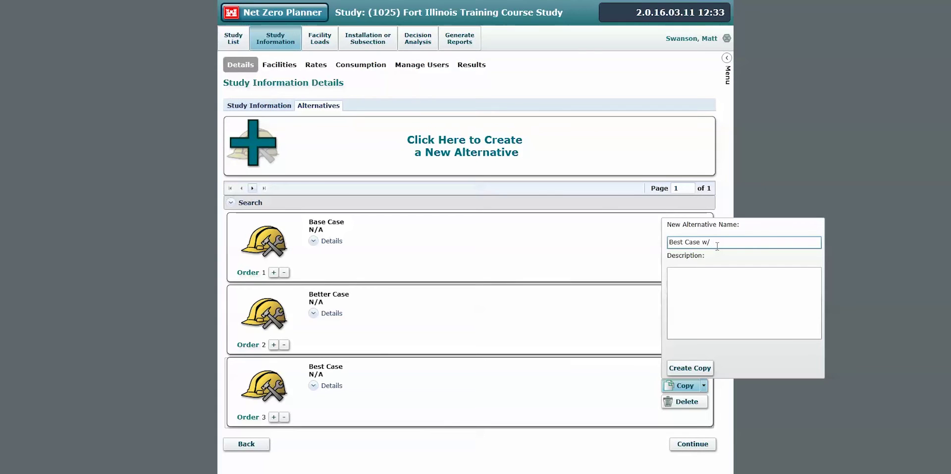
pyautogui.write('C')
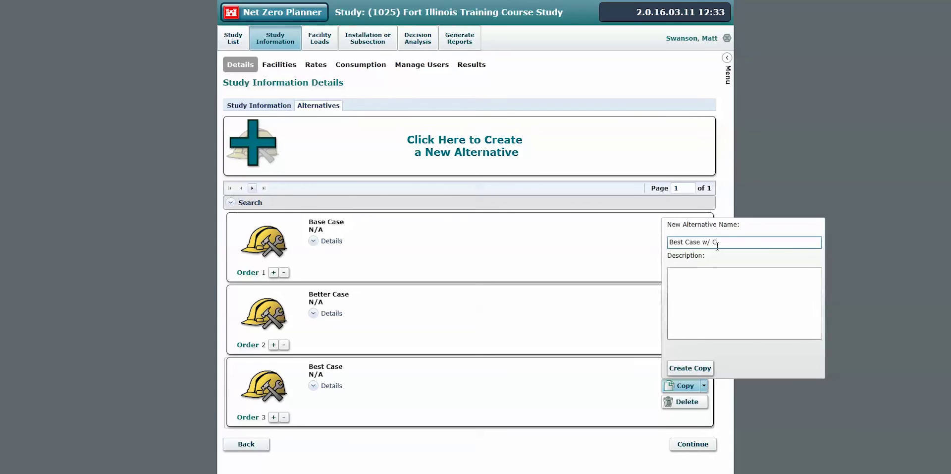
pyautogui.write('ogen')
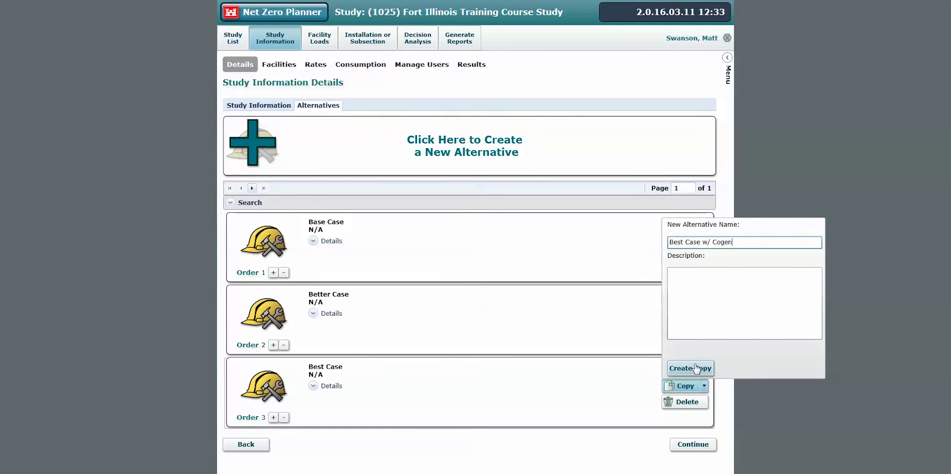
pyautogui.click(691, 368)
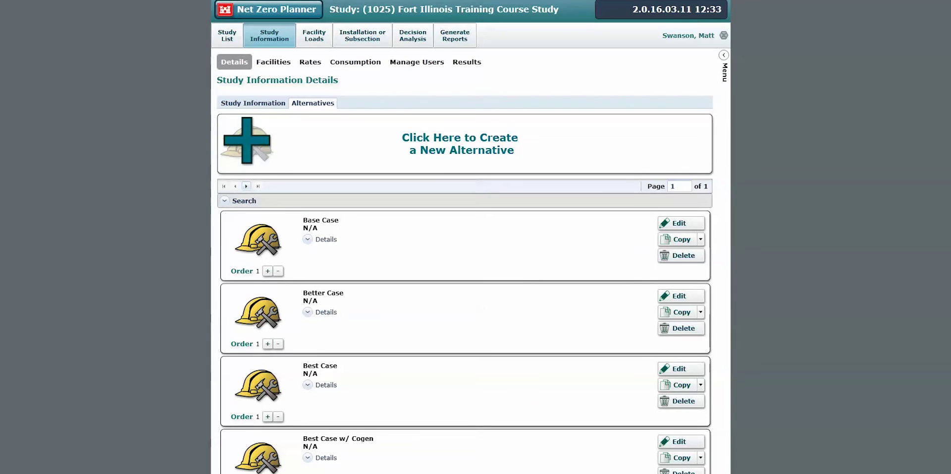
# Set the alternatives' order to 4 for Best Case w/ Cogen, 3 for Best Case and 2 for Better Case.
pyautogui.scroll(-1, 470, 237)
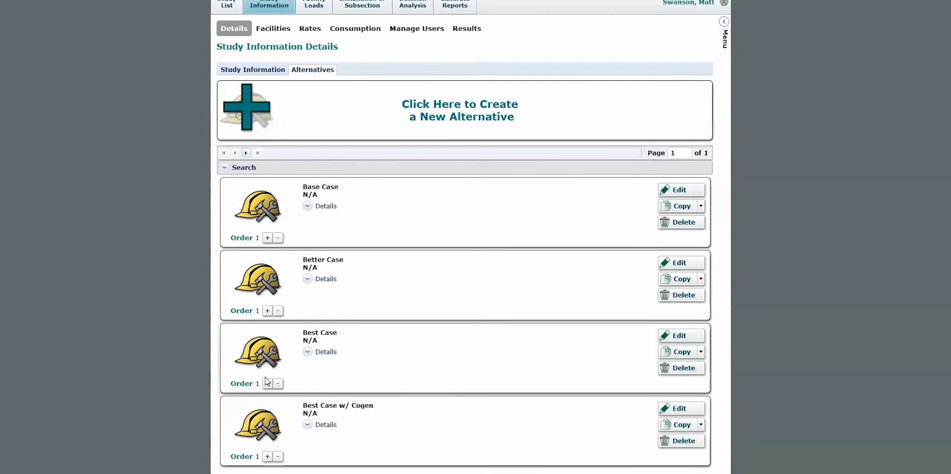
pyautogui.click(268, 456)
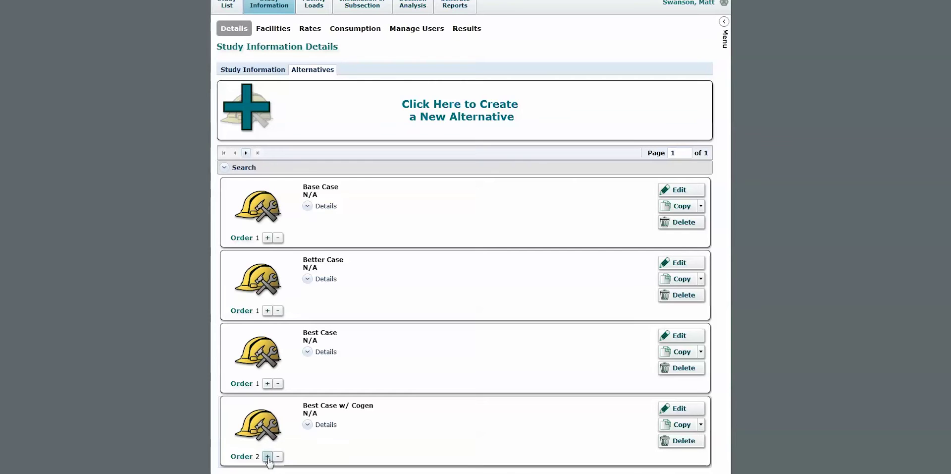
pyautogui.click(269, 459)
pyautogui.click(269, 459)
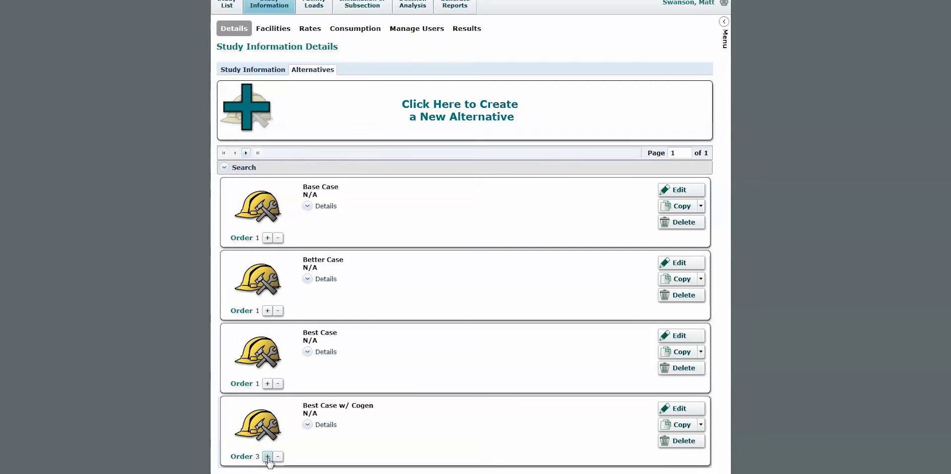
pyautogui.click(267, 384)
pyautogui.click(268, 384)
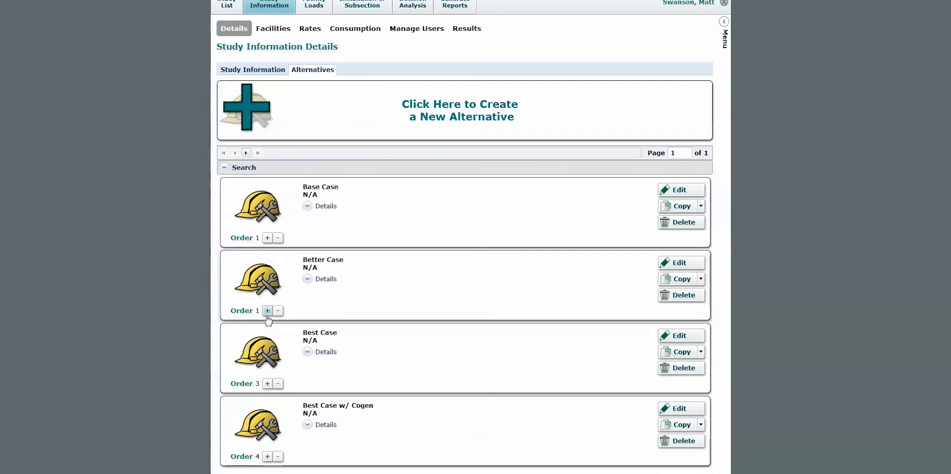
pyautogui.click(268, 311)
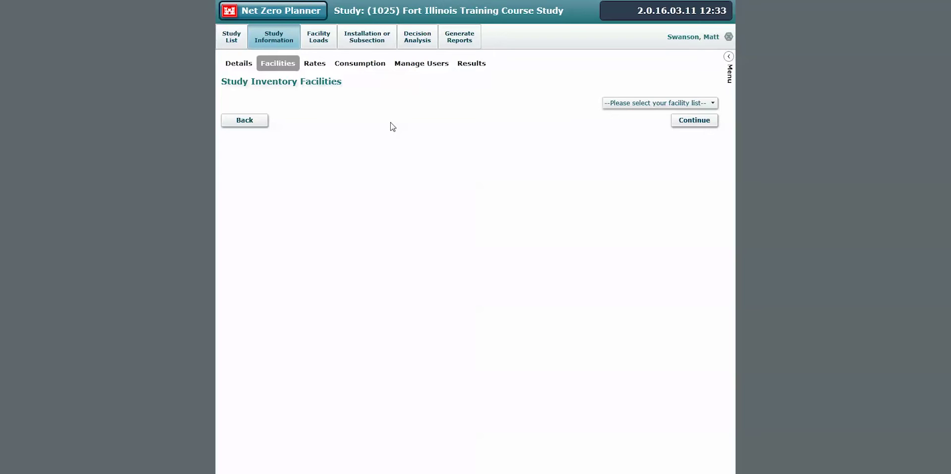
# Open the enlarged input/output equipment table of the centralized building cluster for the Best Case w/ Cogen alternative.
pyautogui.click(370, 44)
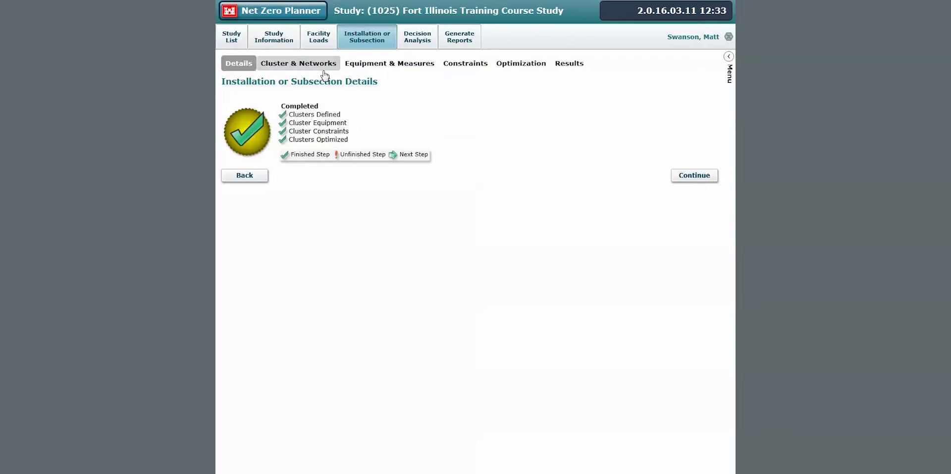
pyautogui.click(367, 69)
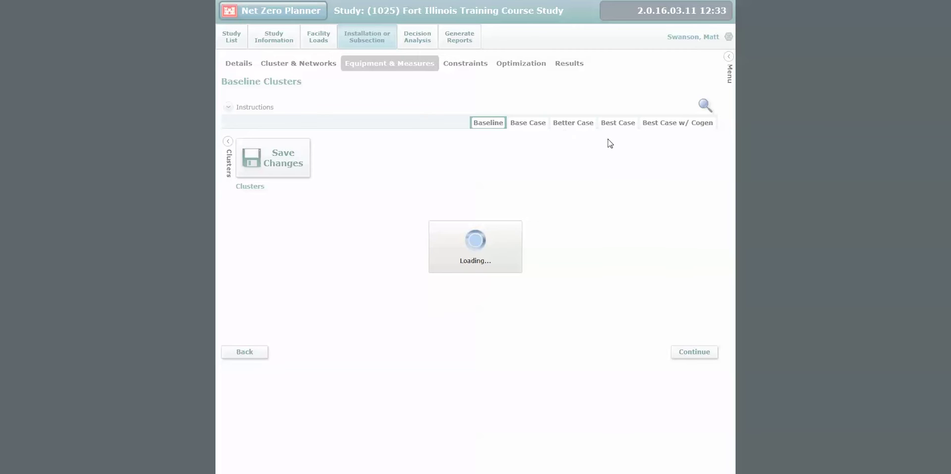
pyautogui.click(675, 131)
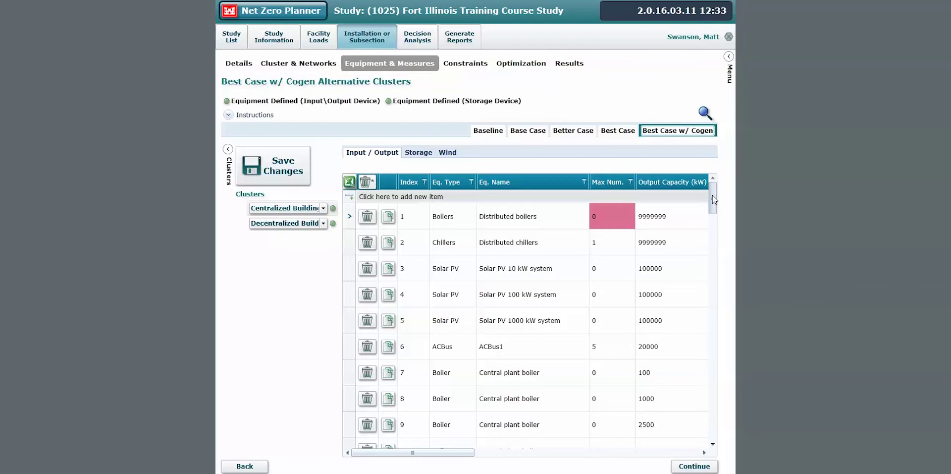
pyautogui.scroll(-1, 713, 199)
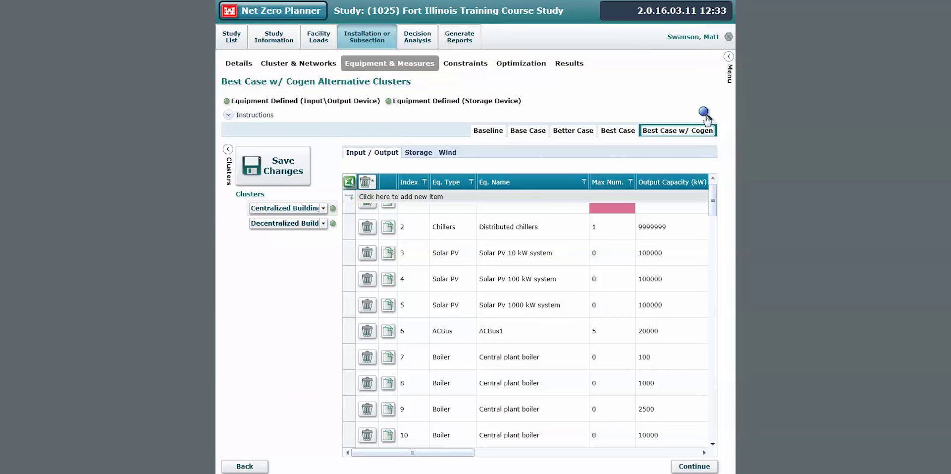
pyautogui.click(704, 112)
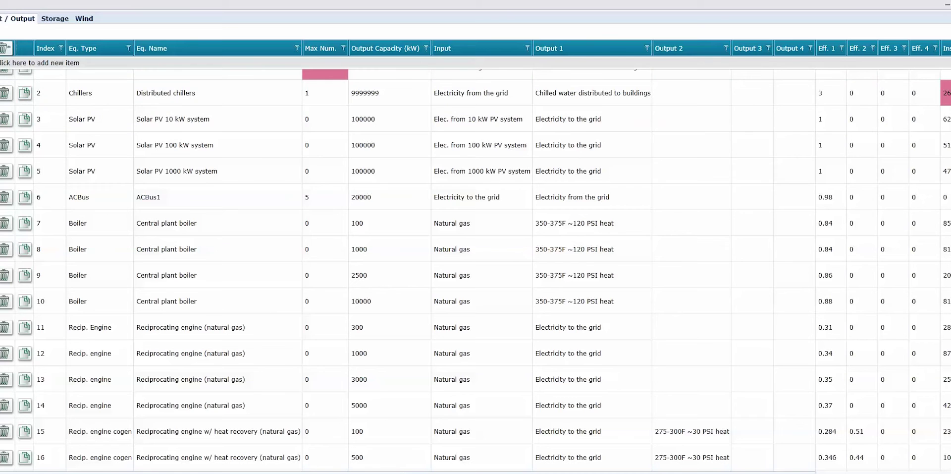
# Examine the available boilers, engines, turbines, chillers and heat exchangers, comparing their maximum numbers, capacities, inputs, outputs and efficiencies.
pyautogui.scroll(-2, 476, 270)
pyautogui.scroll(3, 476, 271)
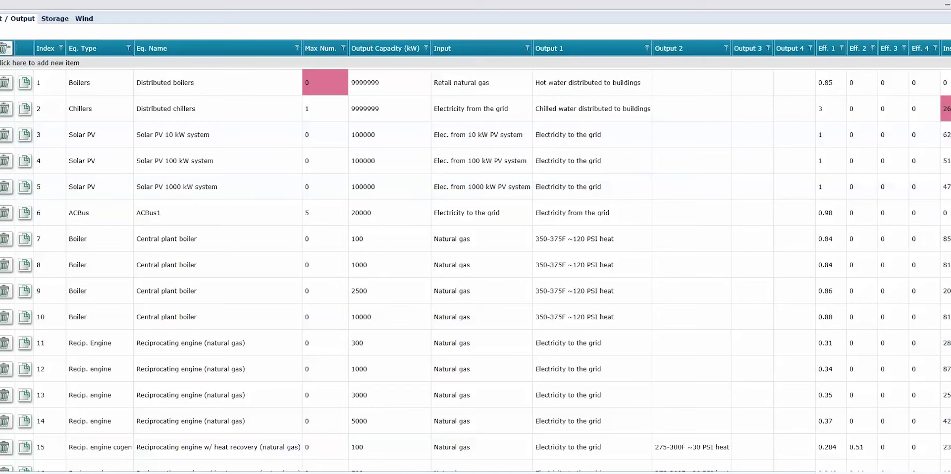
pyautogui.scroll(-1, 476, 270)
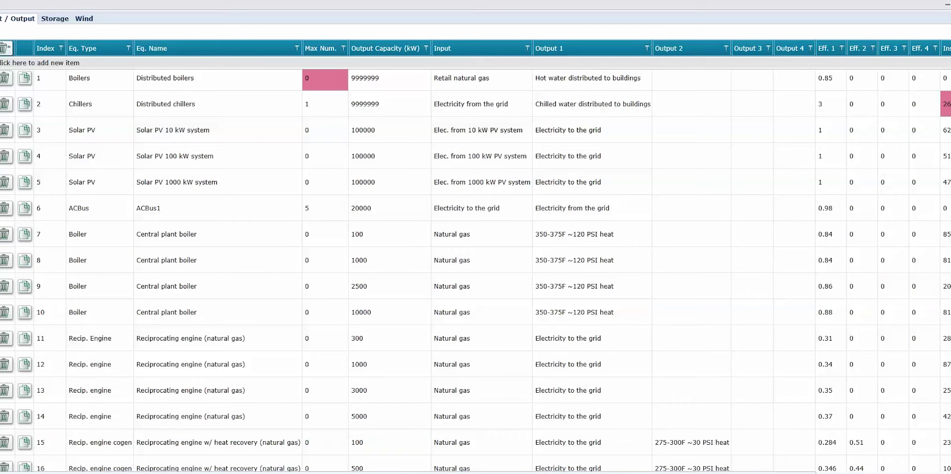
pyautogui.scroll(-5, 475, 270)
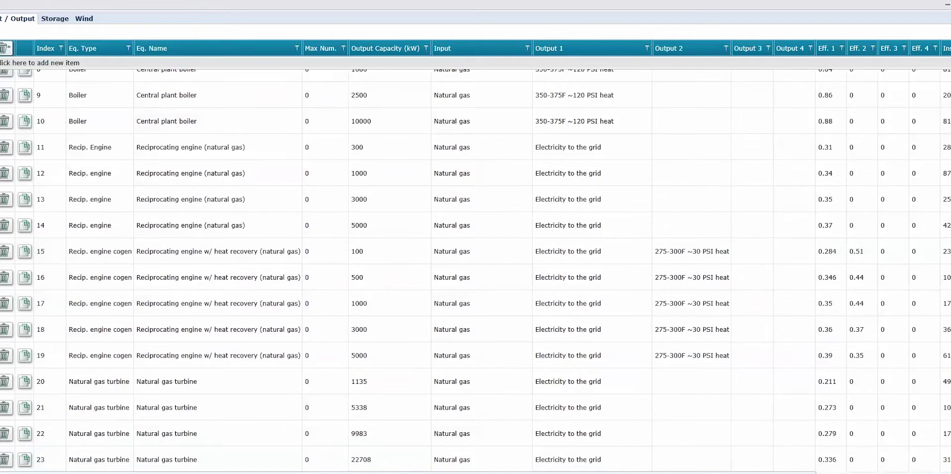
pyautogui.scroll(-7, 475, 270)
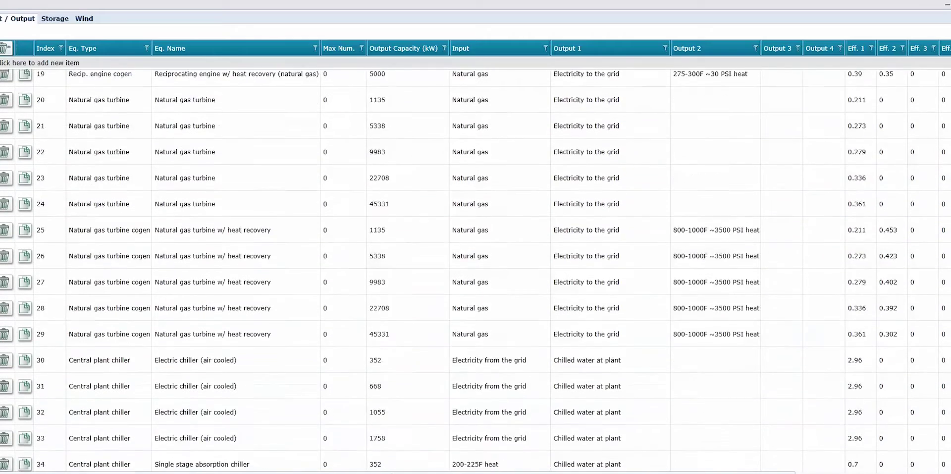
pyautogui.scroll(-4, 476, 271)
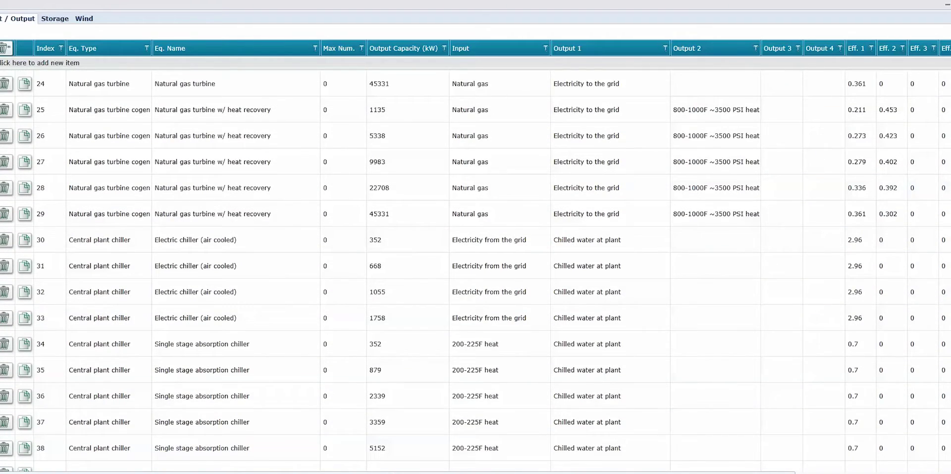
pyautogui.scroll(-4, 476, 270)
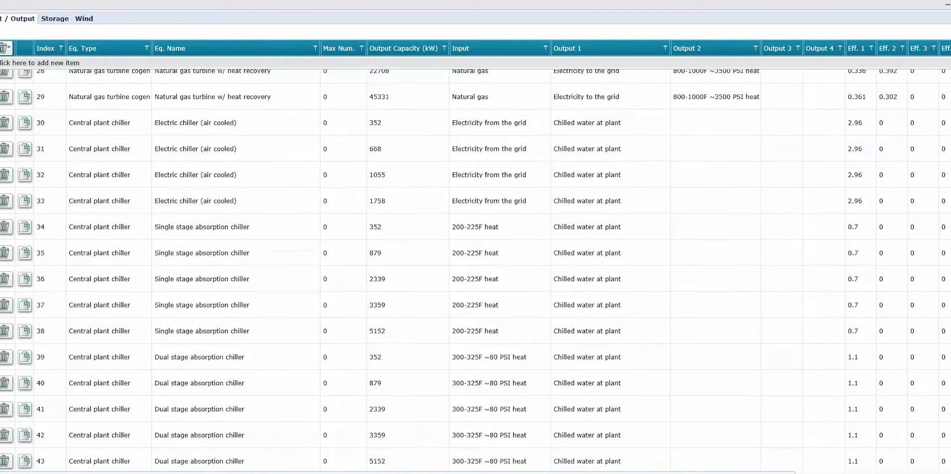
pyautogui.scroll(-14, 476, 271)
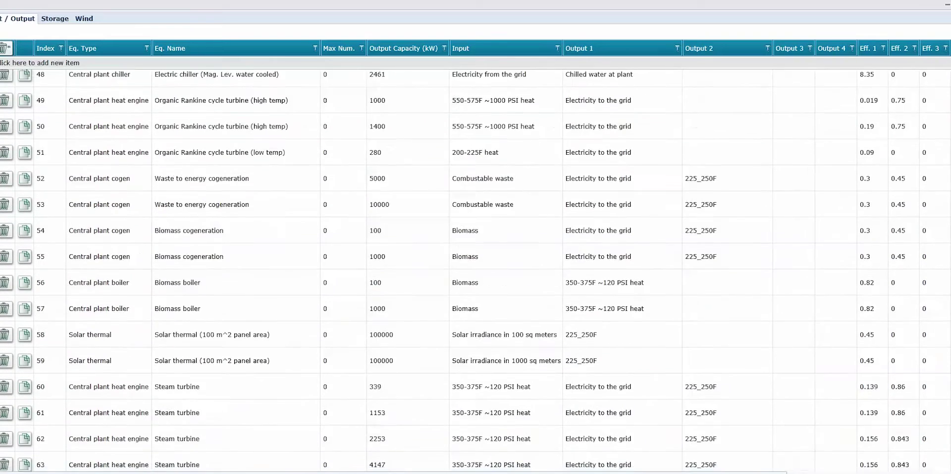
pyautogui.scroll(-8, 476, 270)
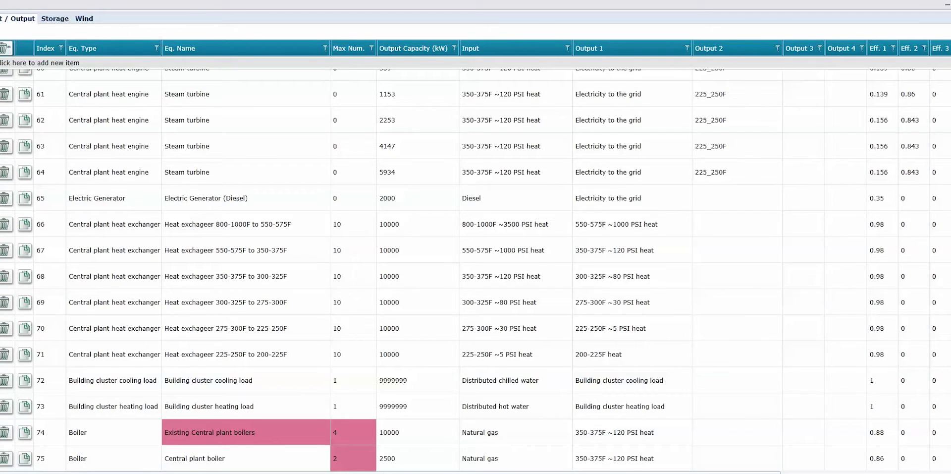
pyautogui.scroll(7, 476, 271)
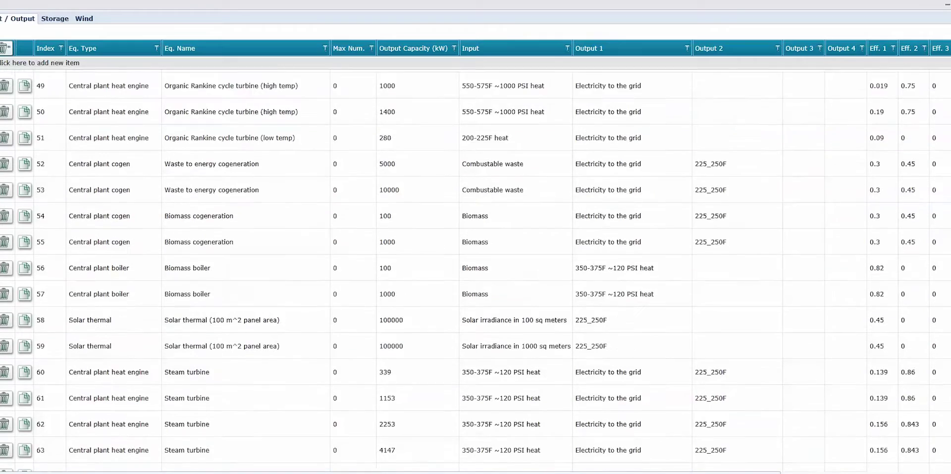
pyautogui.scroll(15, 942, 232)
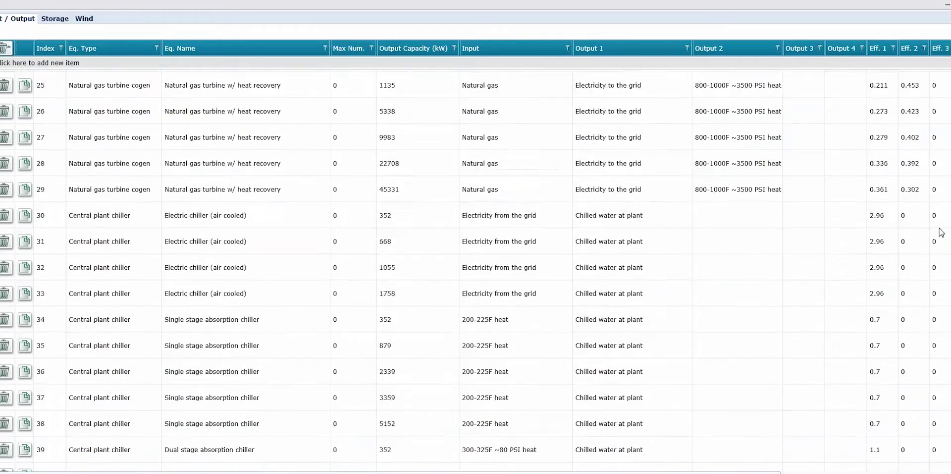
pyautogui.scroll(5, 941, 231)
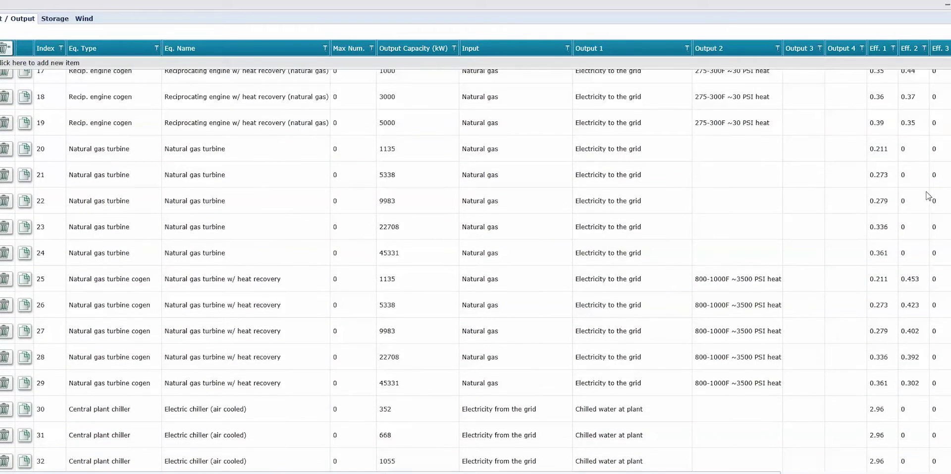
pyautogui.scroll(3, 928, 195)
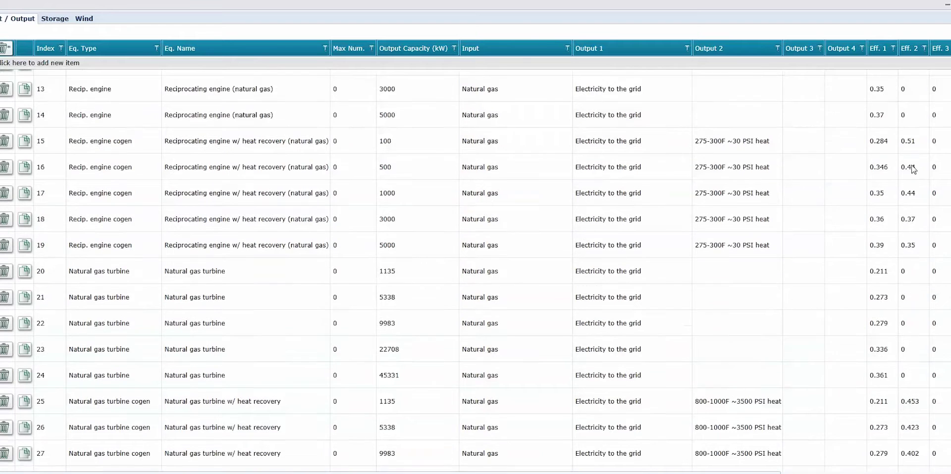
pyautogui.scroll(3, 907, 153)
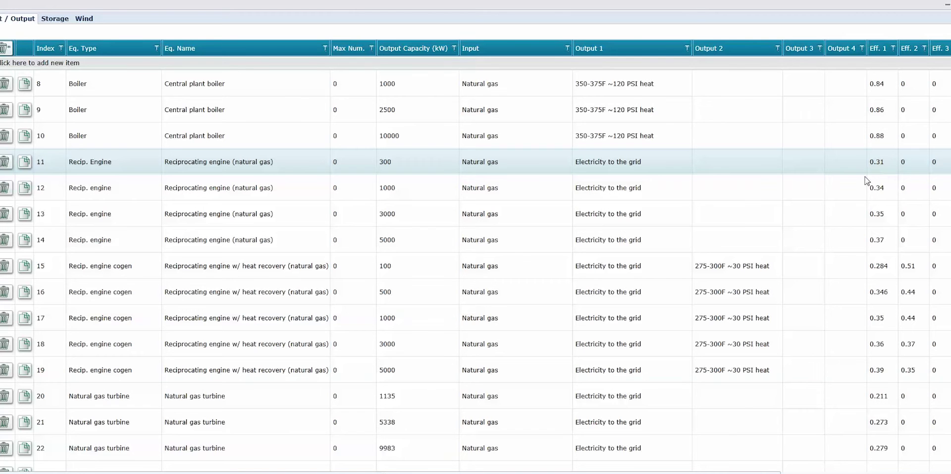
# Set the maximum number of the 100 kW and 500 kW reciprocating engines with heat recovery to 5.
pyautogui.hscroll(5, 671, 456)
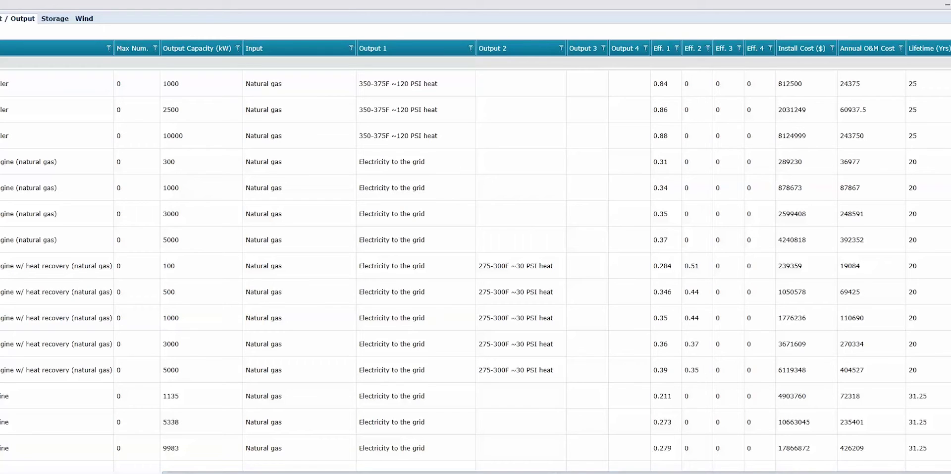
pyautogui.hscroll(-3, 365, 282)
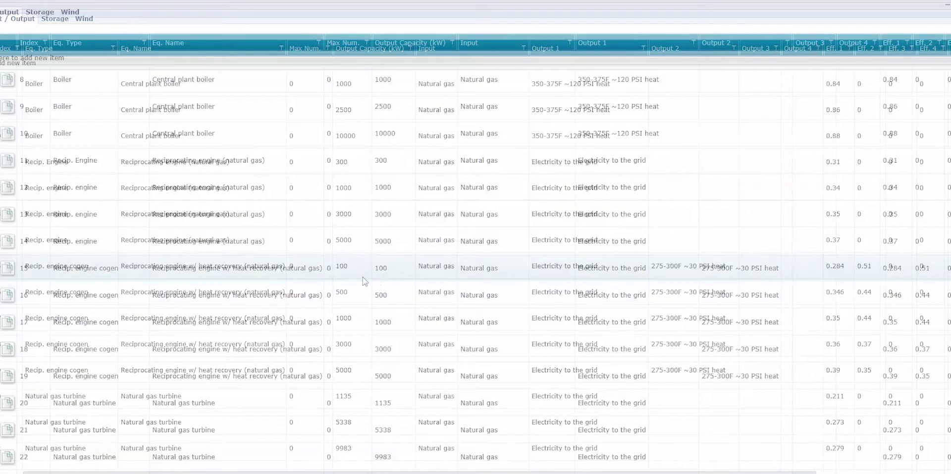
pyautogui.click(352, 275)
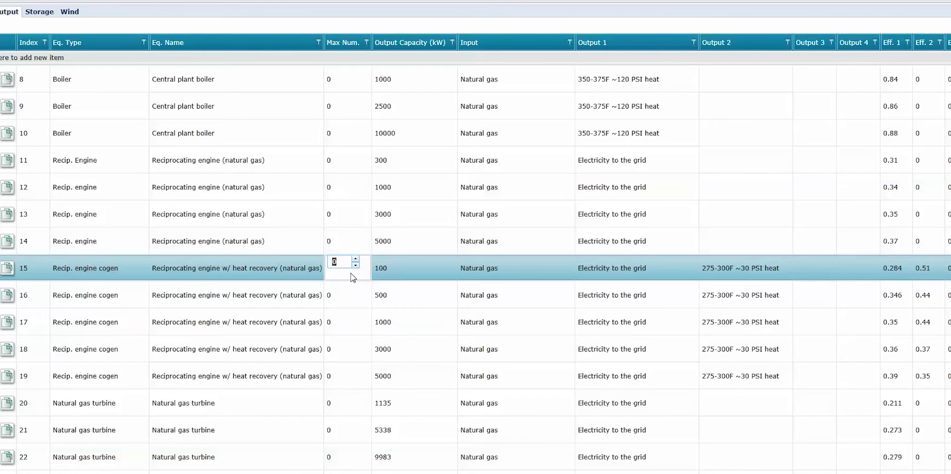
pyautogui.write('5')
pyautogui.click(352, 291)
pyautogui.write('5')
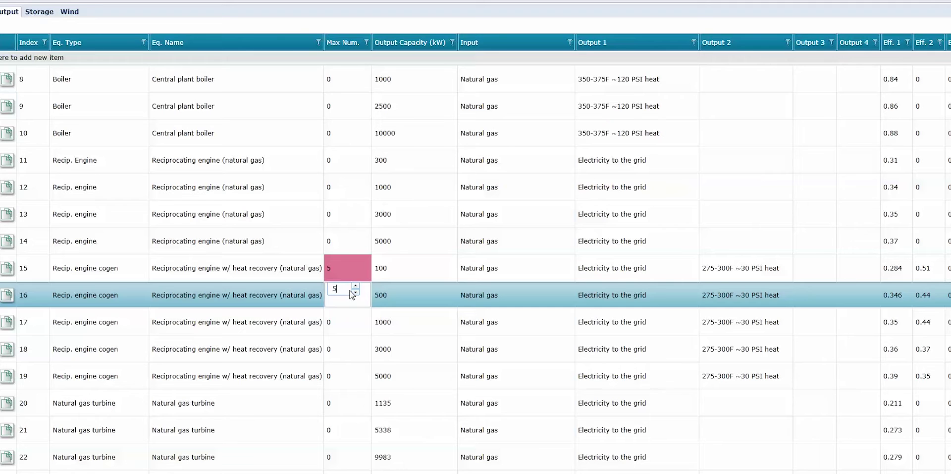
pyautogui.click(346, 316)
# Set the maximum number to 9 for all five natural gas reciprocating engines with heat recovery, from 100 to 5000 kW.
pyautogui.click(348, 271)
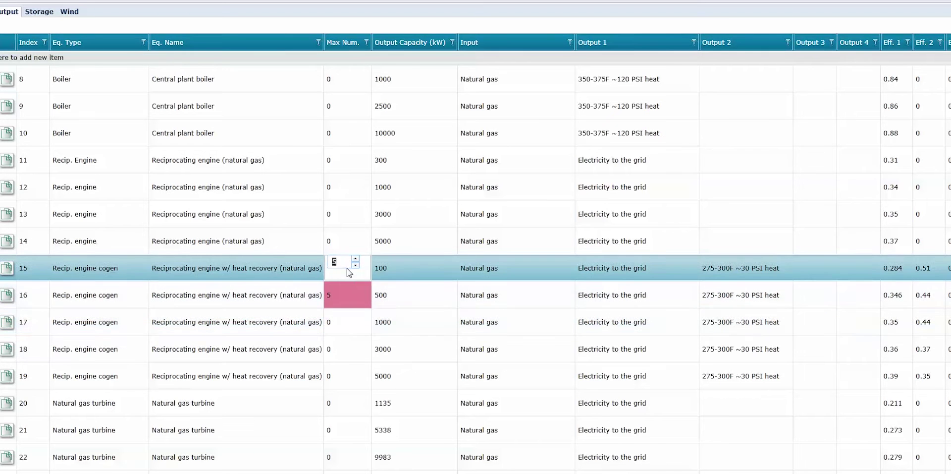
pyautogui.write('9')
pyautogui.click(346, 292)
pyautogui.write('9')
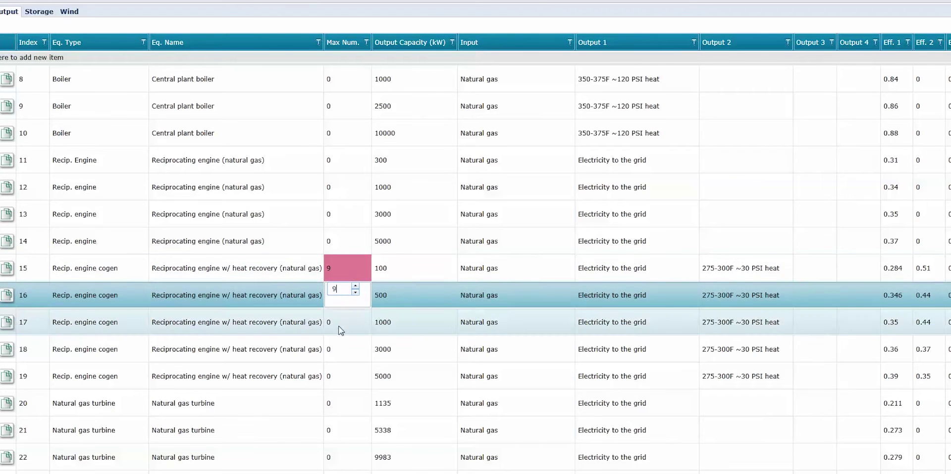
pyautogui.click(341, 322)
pyautogui.write('9')
pyautogui.click(341, 345)
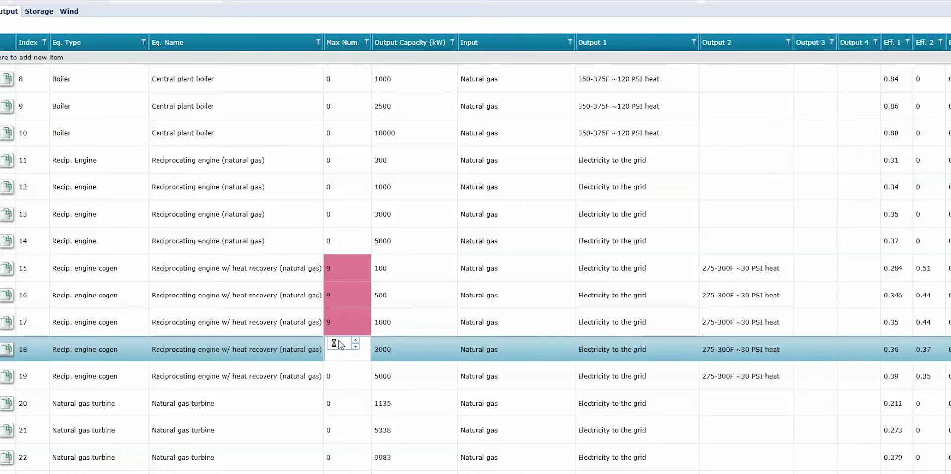
pyautogui.write('9')
pyautogui.click(342, 367)
pyautogui.write('9')
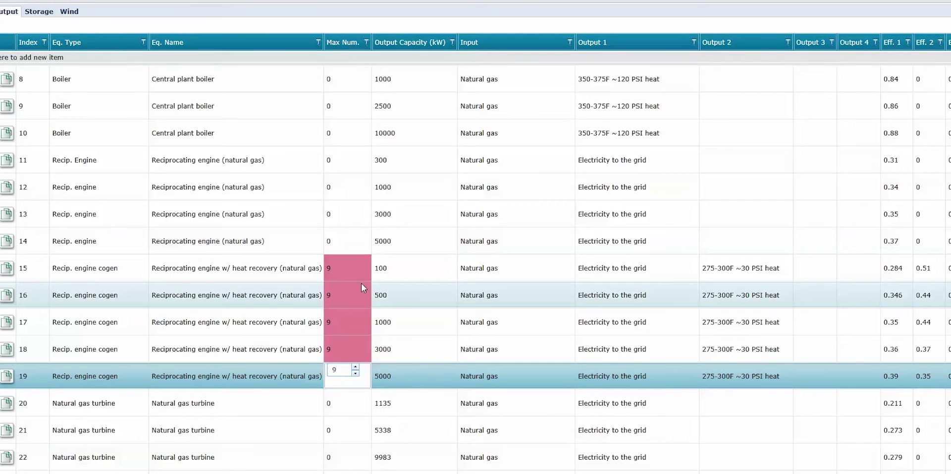
# Set the maximum number to 9 for the four natural gas reciprocating engines without heat recovery, from 300 to 5000 kW.
pyautogui.click(341, 164)
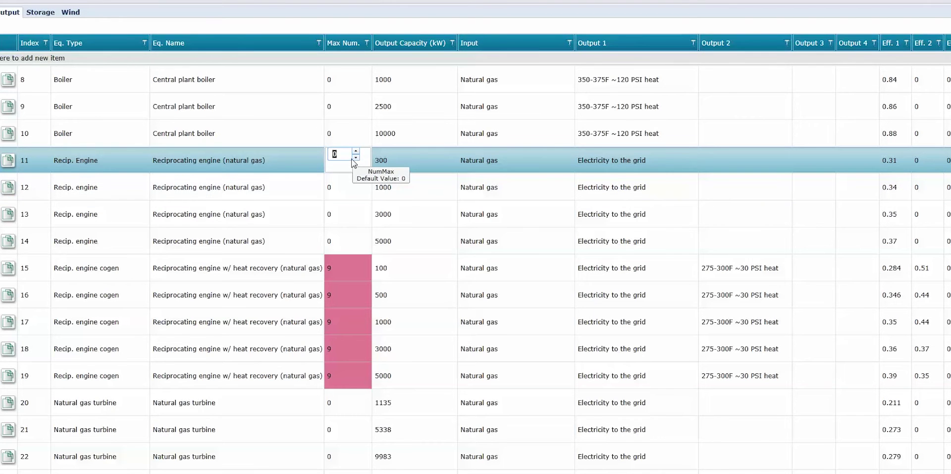
pyautogui.write('9')
pyautogui.click(350, 185)
pyautogui.write('9')
pyautogui.click(346, 210)
pyautogui.write('9')
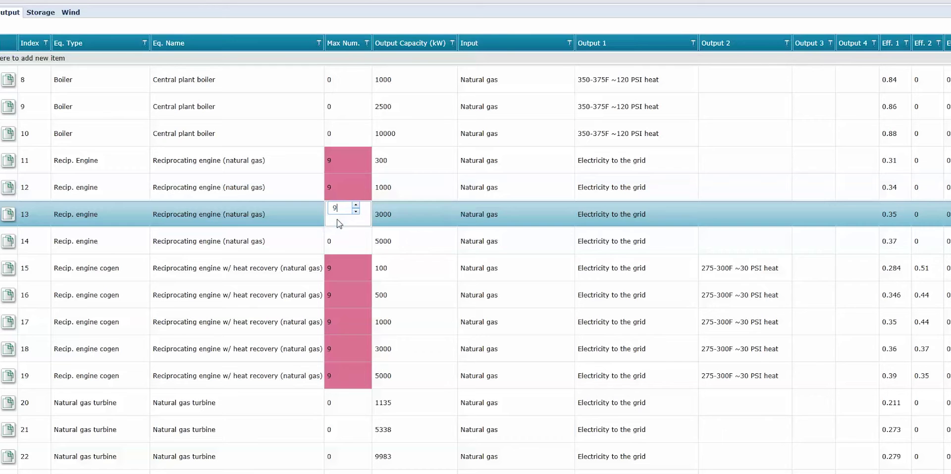
pyautogui.click(338, 235)
pyautogui.write('9')
pyautogui.click(355, 215)
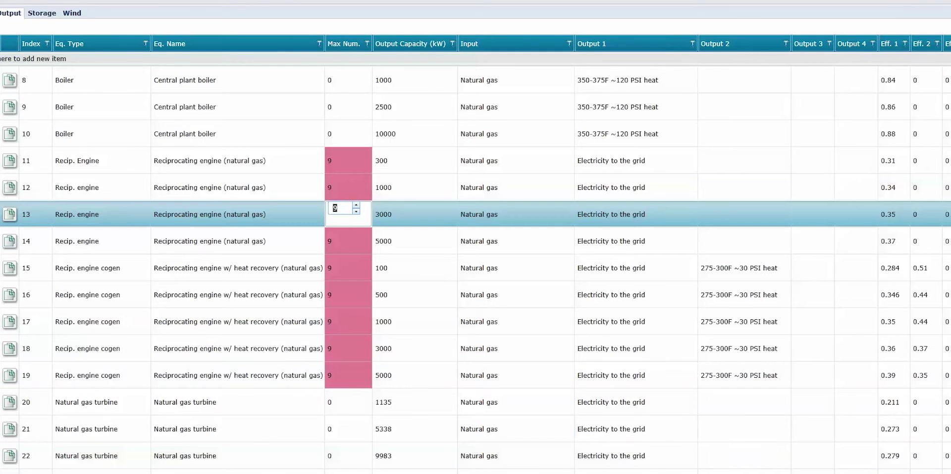
# Set the maximum number to 9 for the five natural gas turbines without heat recovery, from 1135 to 45331 kW.
pyautogui.scroll(-3, 476, 267)
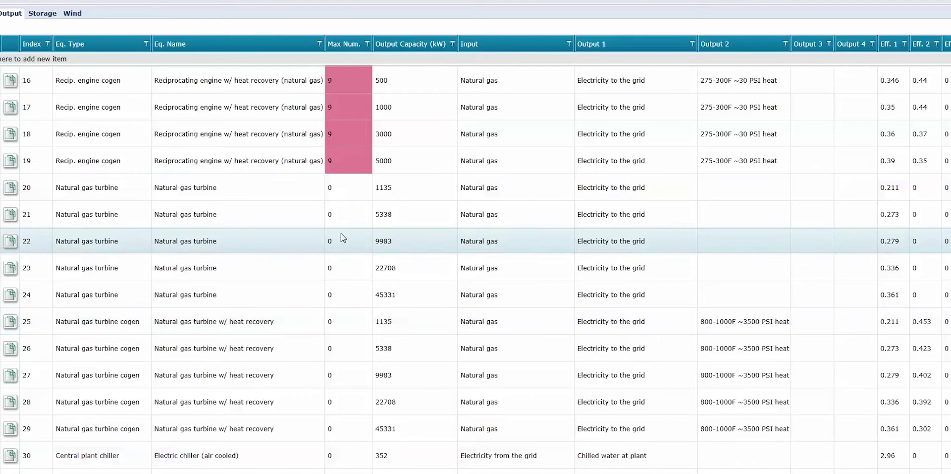
pyautogui.click(354, 194)
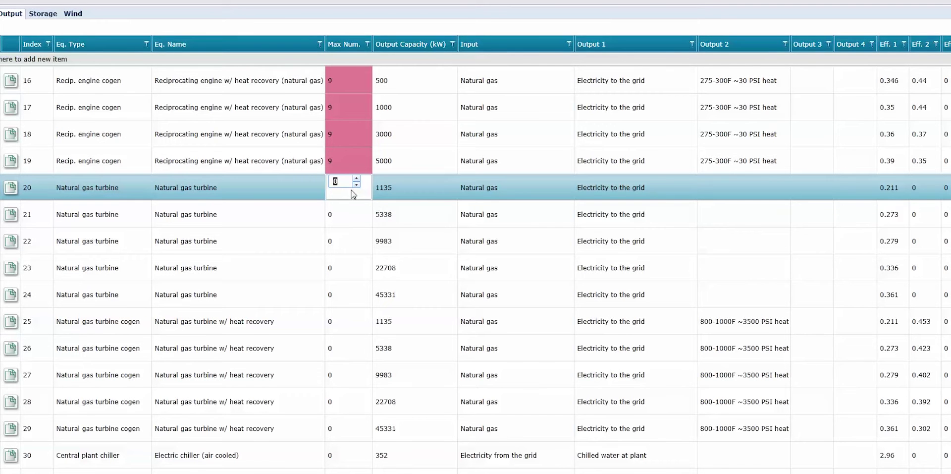
pyautogui.write('9')
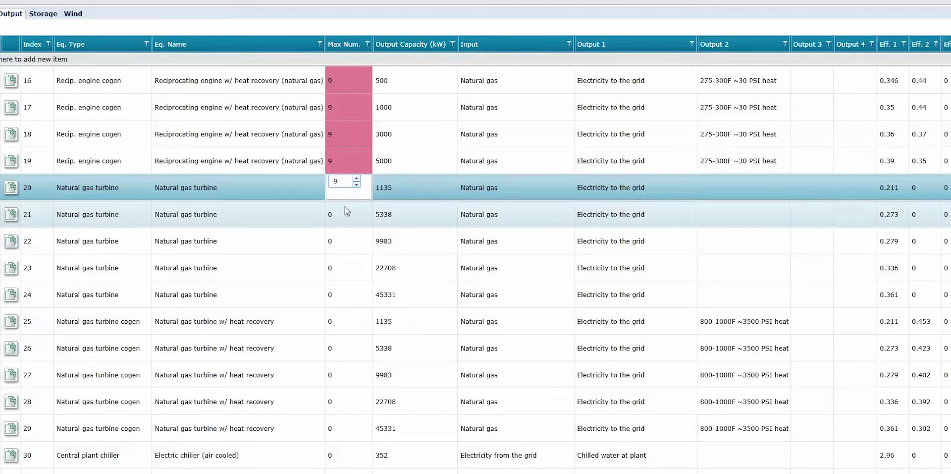
pyautogui.click(347, 209)
pyautogui.write('9')
pyautogui.click(338, 241)
pyautogui.write('9')
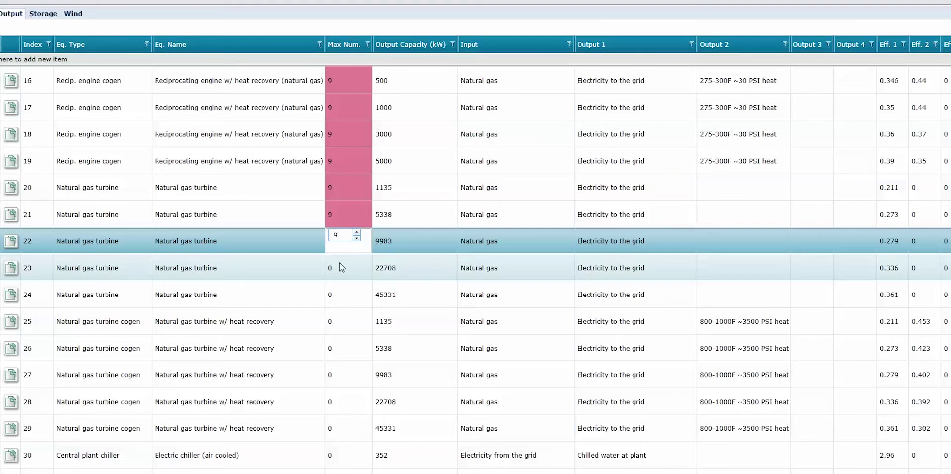
pyautogui.click(339, 265)
pyautogui.write('9')
pyautogui.click(351, 291)
pyautogui.write('9')
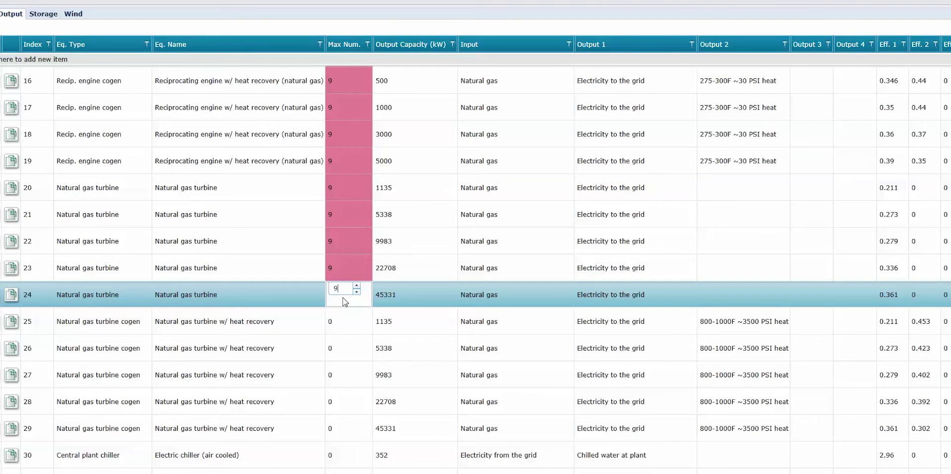
# Set the maximum number to 9 for the five natural gas turbines with heat recovery, from 1135 to 45331 kW.
pyautogui.click(341, 317)
pyautogui.write('9')
pyautogui.click(341, 342)
pyautogui.write('9')
pyautogui.click(337, 367)
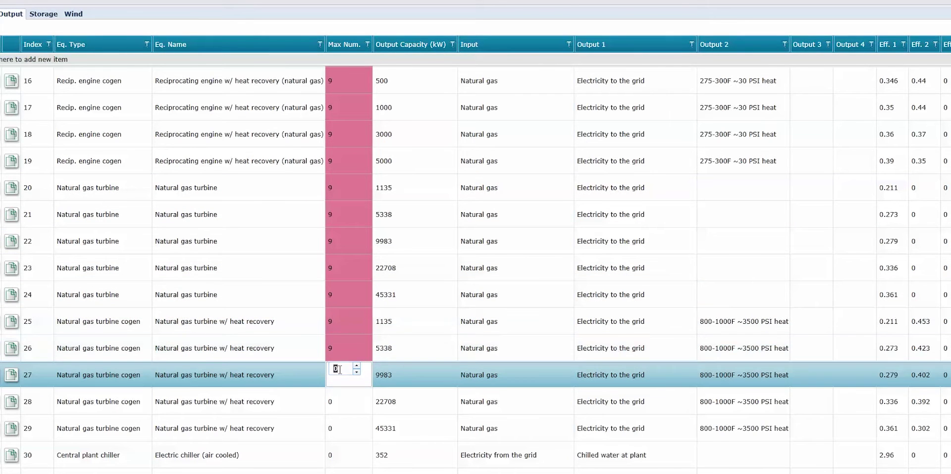
pyautogui.write('9')
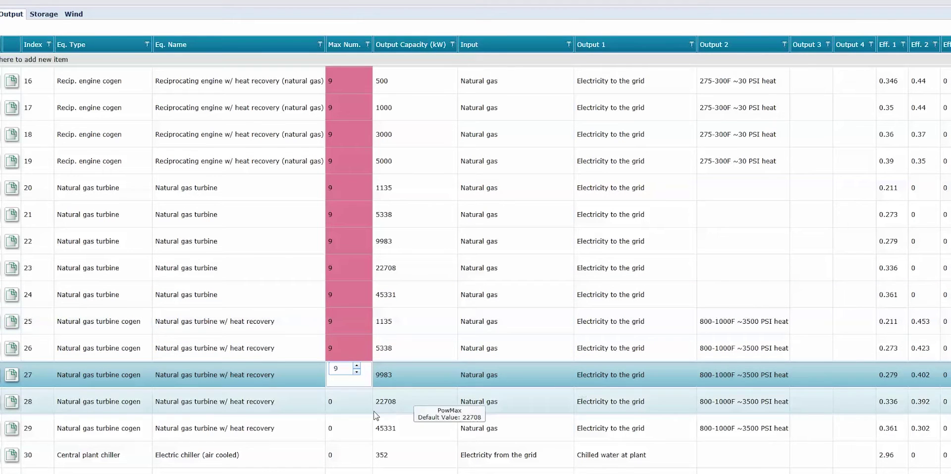
pyautogui.click(344, 404)
pyautogui.write('9')
pyautogui.write('9')
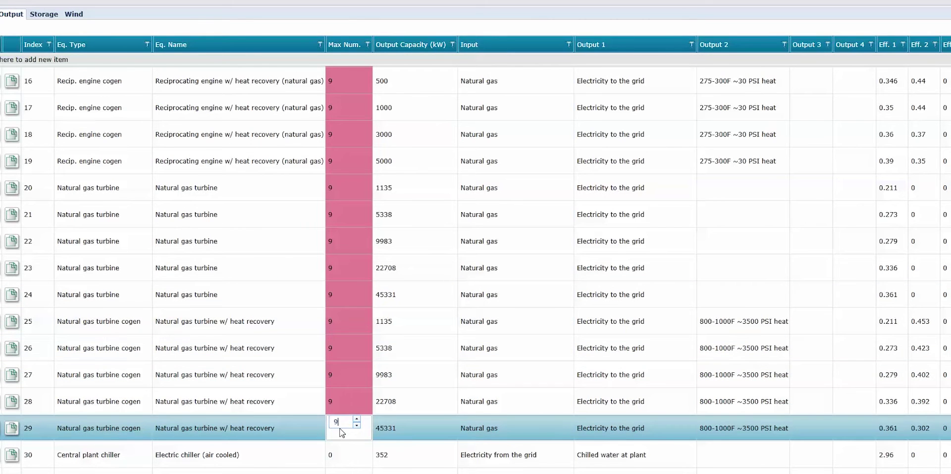
pyautogui.click(361, 349)
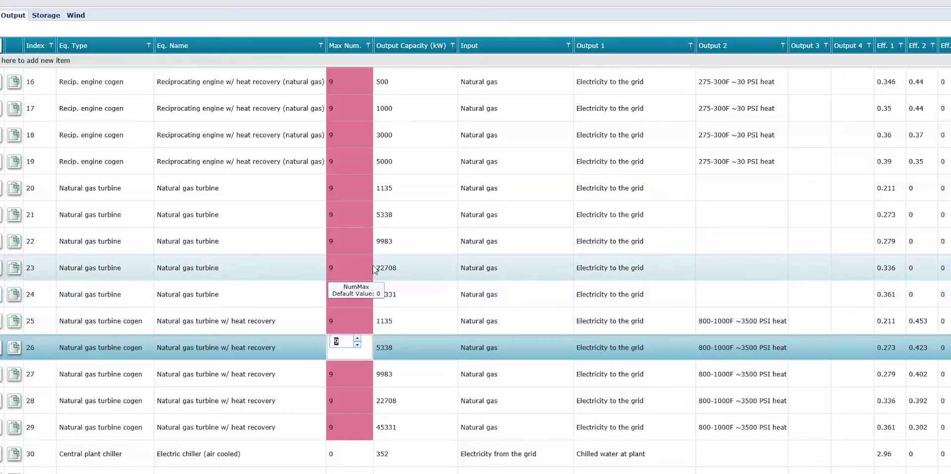
pyautogui.click(388, 299)
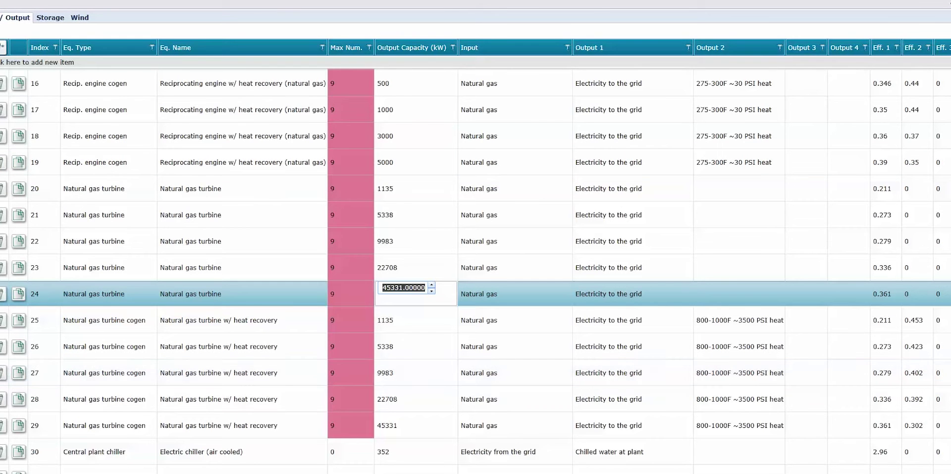
# Examine the remaining chillers, heat engines, biomass and waste cogeneration, solar thermal, steam turbines, heat exchangers and existing boilers in the equipment table.
pyautogui.scroll(-3, 476, 267)
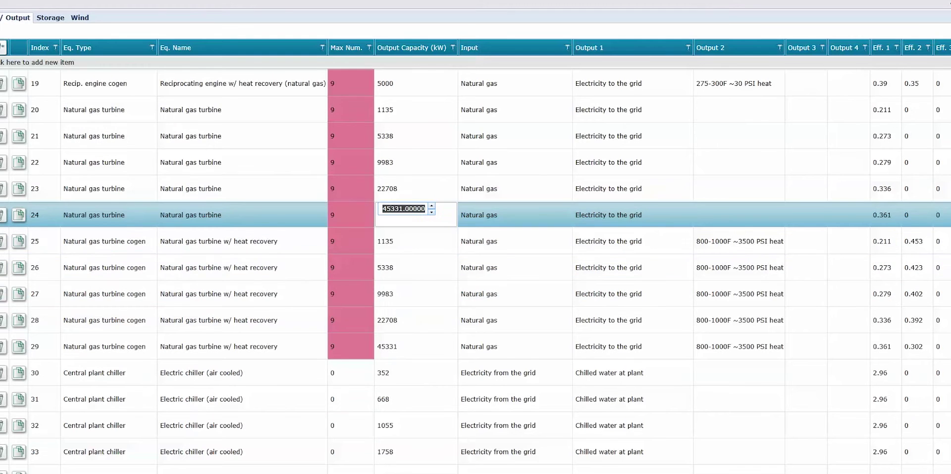
pyautogui.scroll(-5, 475, 268)
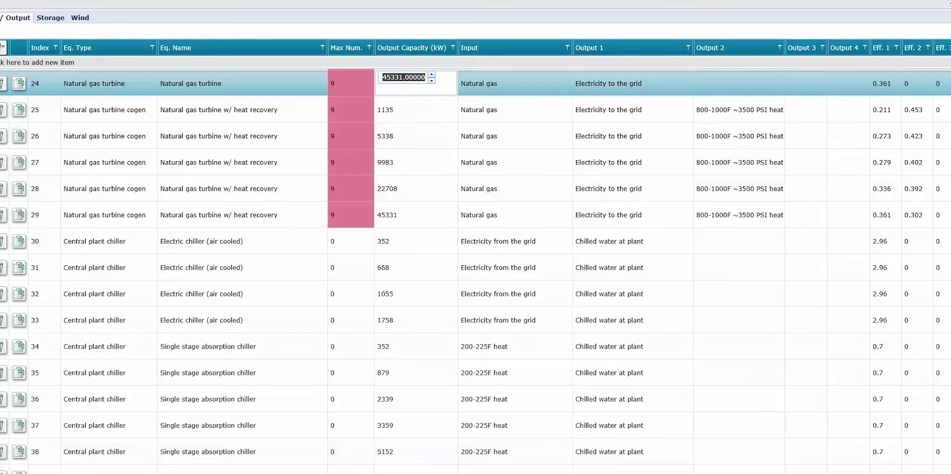
pyautogui.scroll(-4, 476, 268)
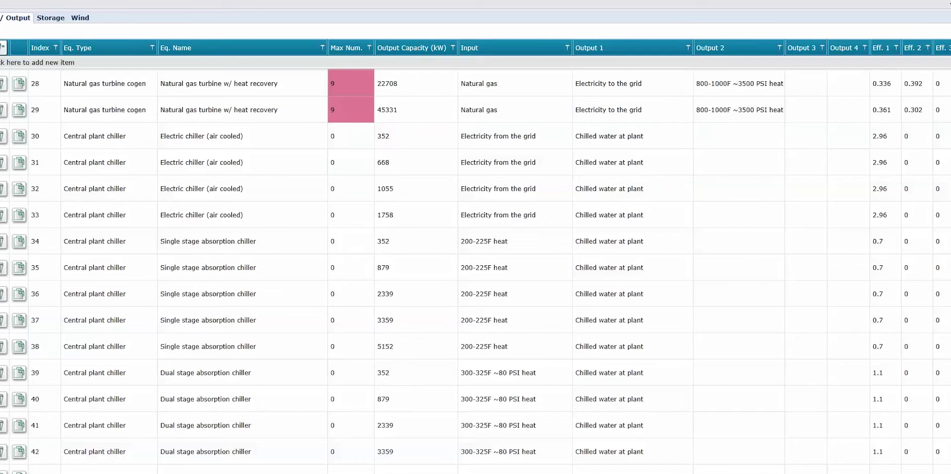
pyautogui.scroll(-5, 476, 268)
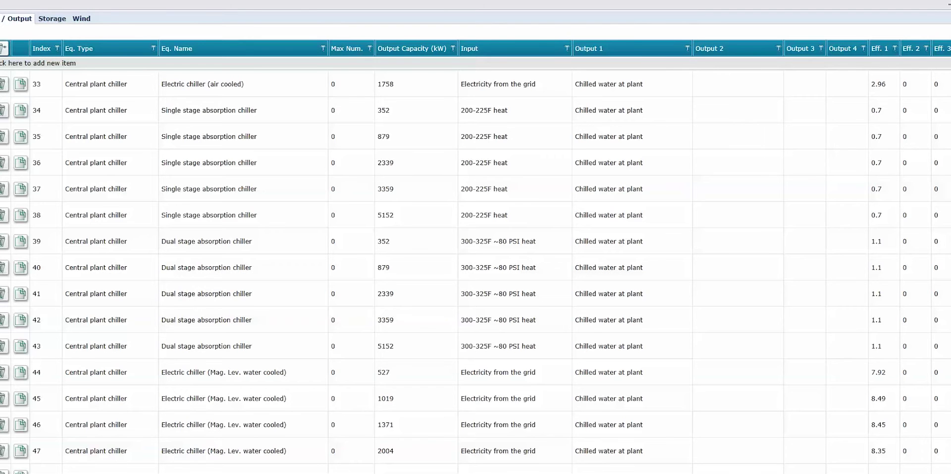
pyautogui.scroll(-4, 475, 271)
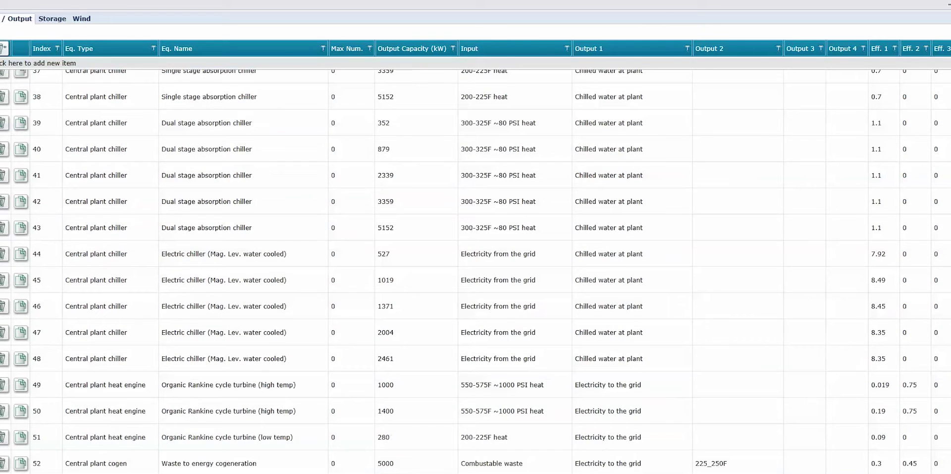
pyautogui.scroll(-5, 476, 271)
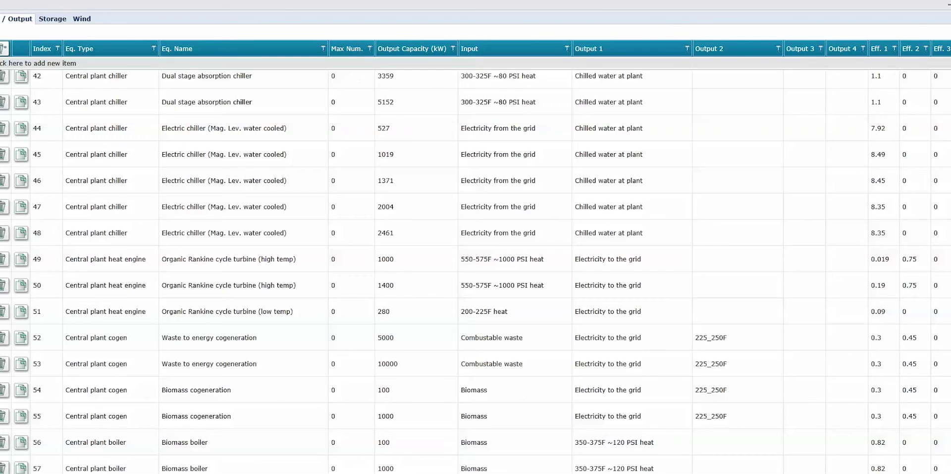
pyautogui.scroll(-6, 476, 272)
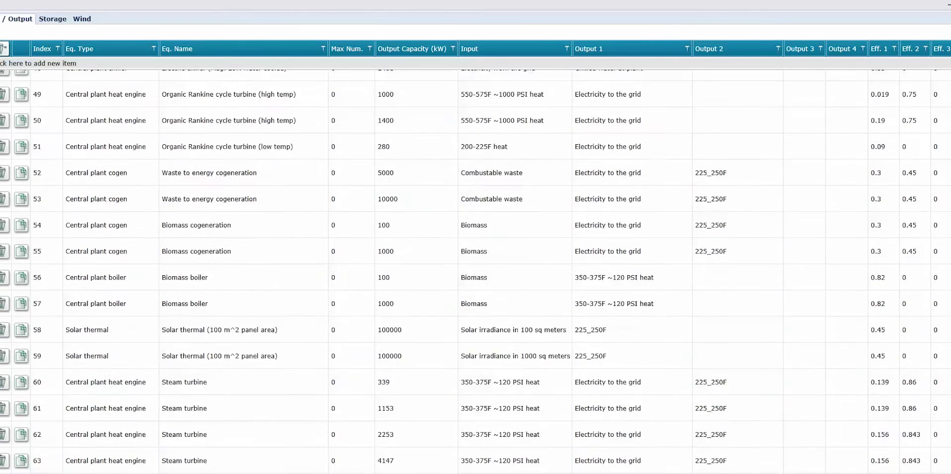
pyautogui.scroll(-2, 476, 271)
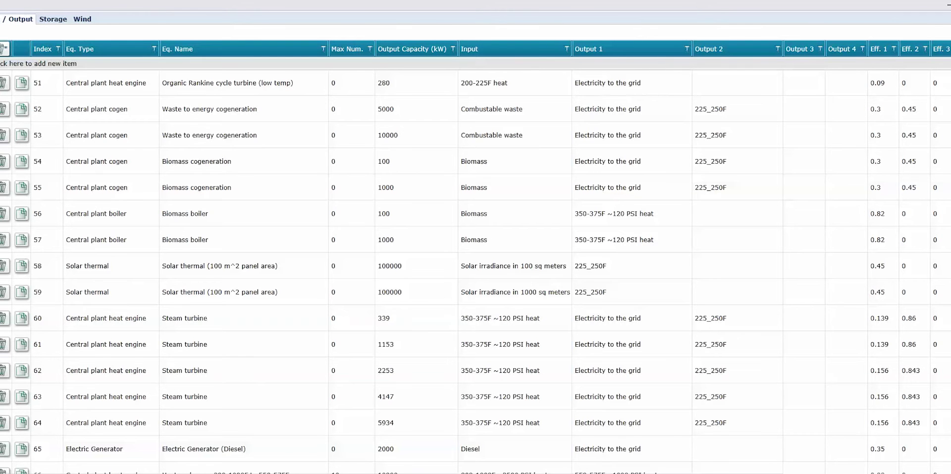
pyautogui.scroll(-1, 476, 272)
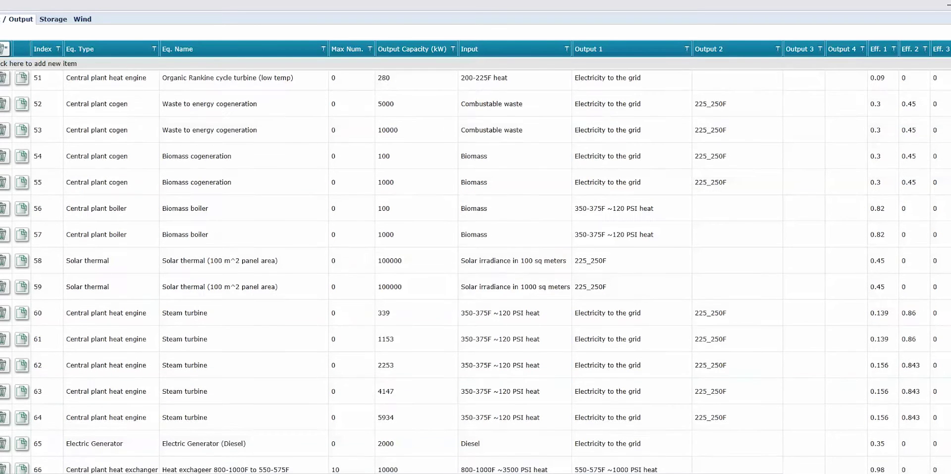
pyautogui.scroll(-1, 476, 271)
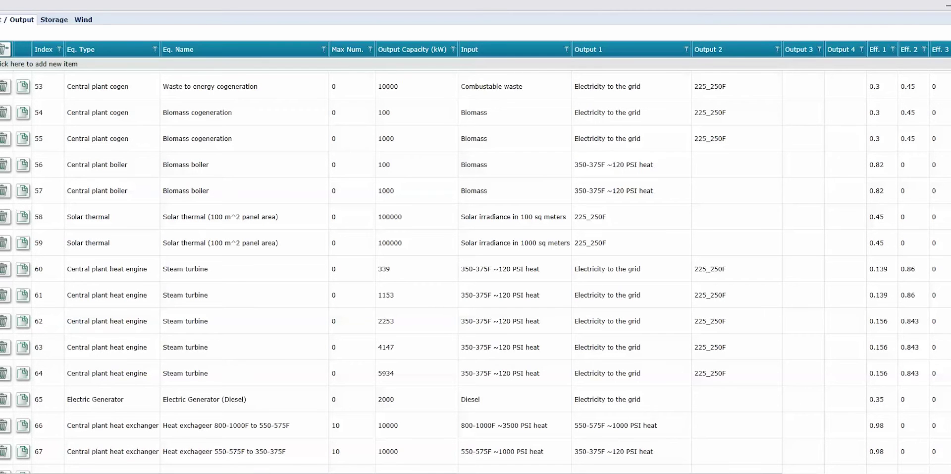
pyautogui.scroll(-5, 476, 272)
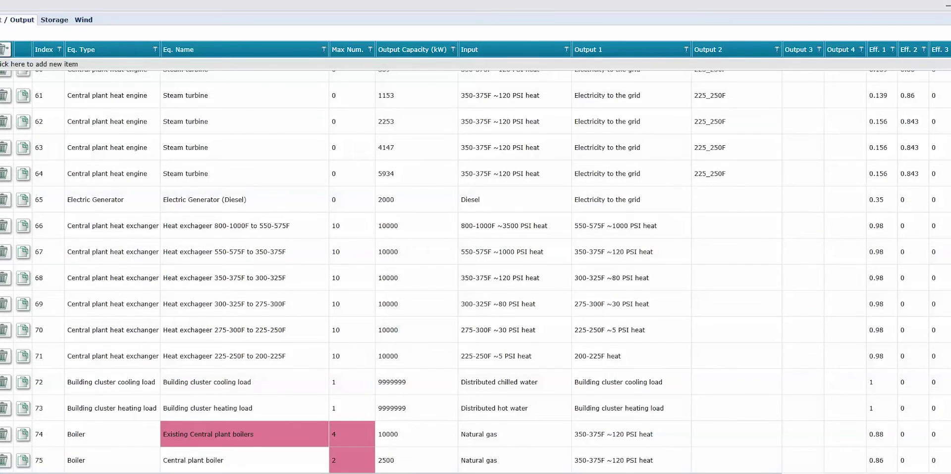
# Save the equipment changes of the Best Case w/ Cogen alternative and confirm the save.
pyautogui.scroll(20, 475, 272)
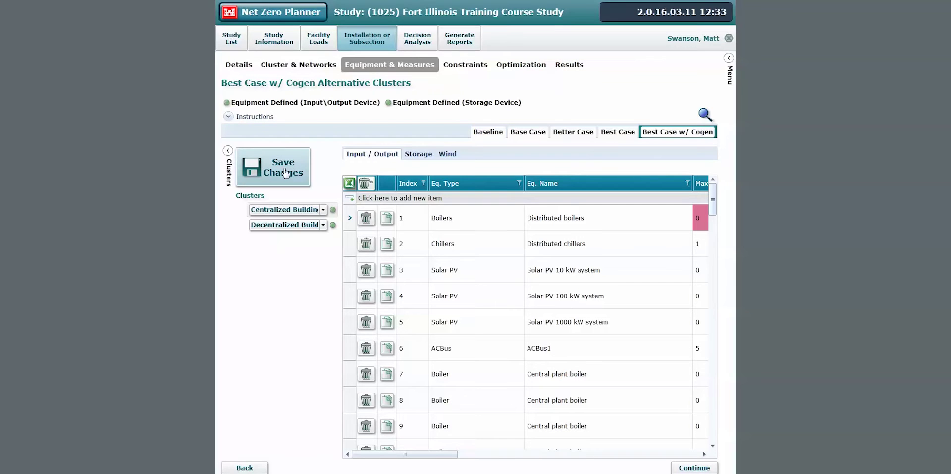
pyautogui.click(285, 172)
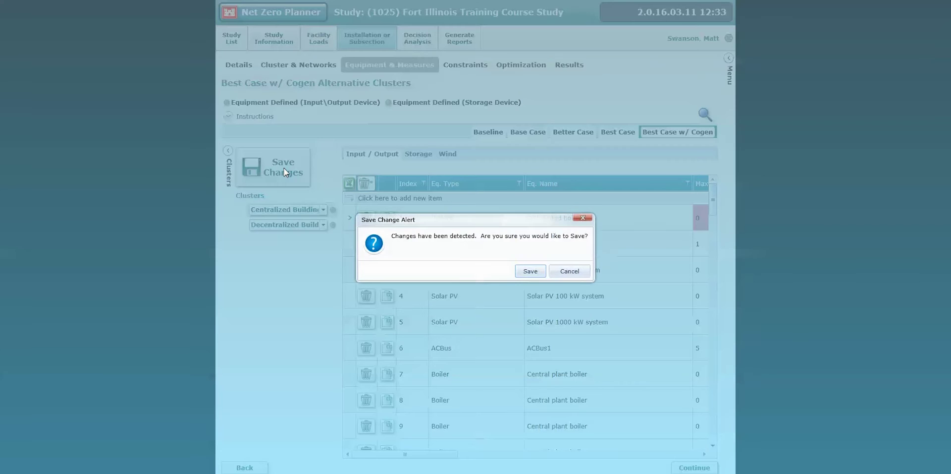
pyautogui.click(534, 273)
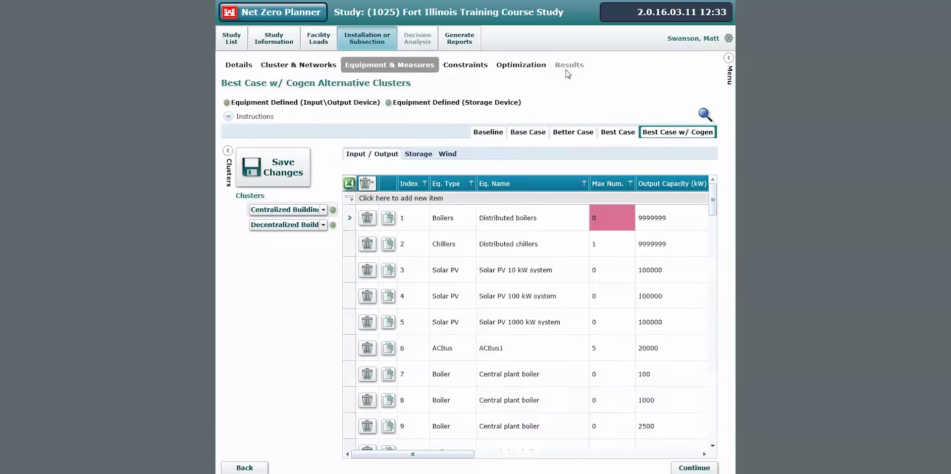
# Start the pending Energy cluster optimizations so the Centralized Buildings cluster of Best Case w/ Cogen is run.
pyautogui.click(520, 70)
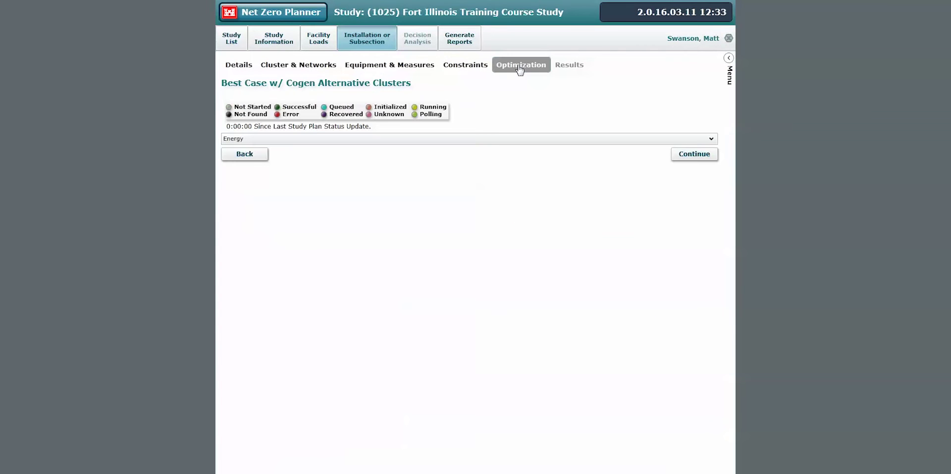
pyautogui.click(493, 142)
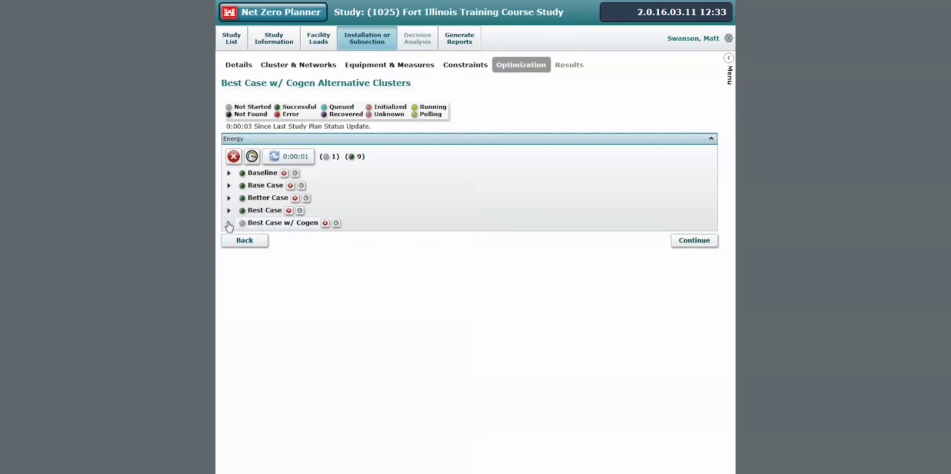
pyautogui.click(229, 223)
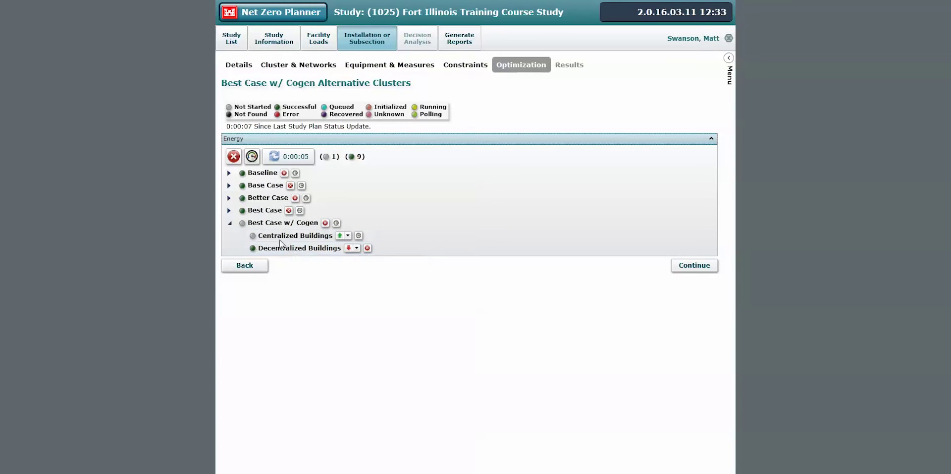
pyautogui.click(252, 157)
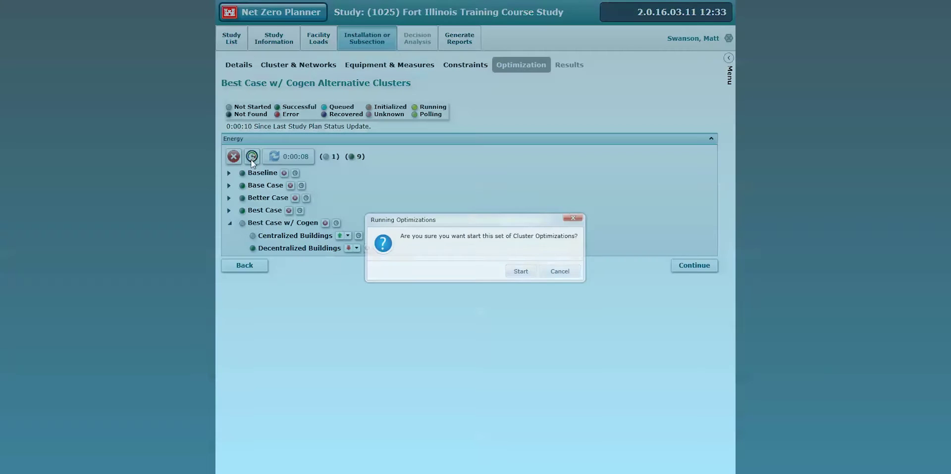
pyautogui.click(520, 271)
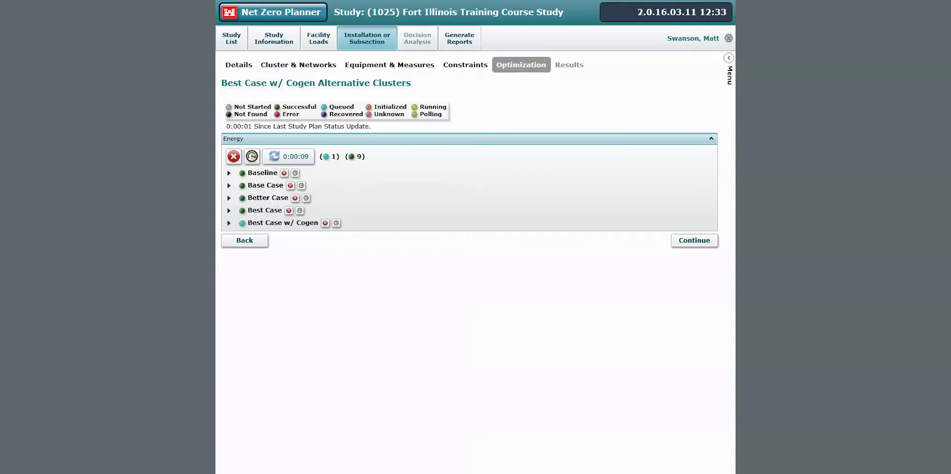
# Search Google for "pv watts" in a new browser tab and open NREL's PVWatts Calculator.
pyautogui.hotkey('ctrl', 't')
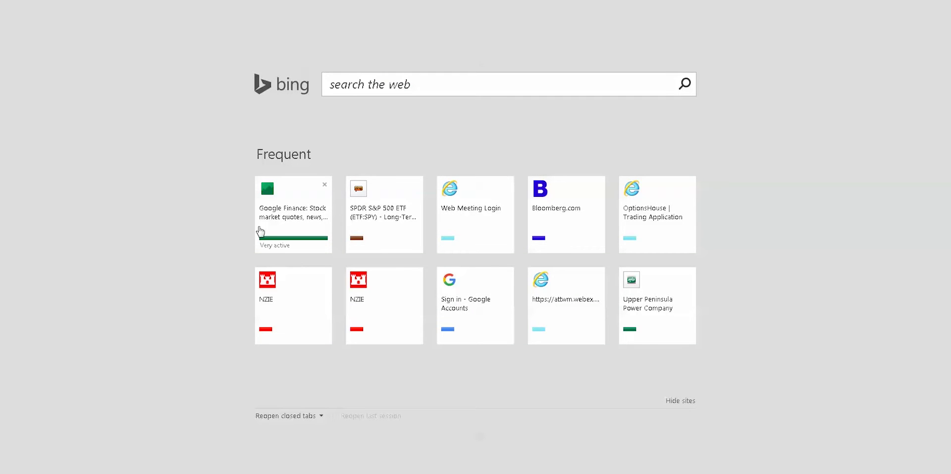
pyautogui.write('g')
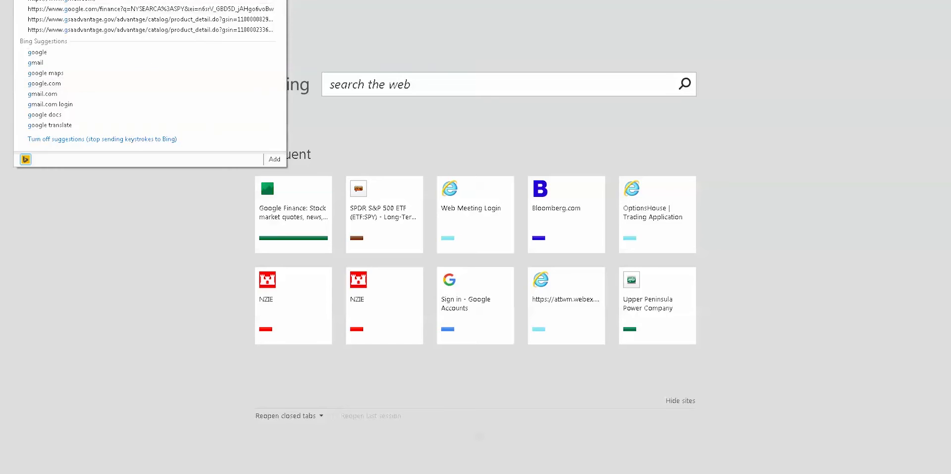
pyautogui.click(83, 1)
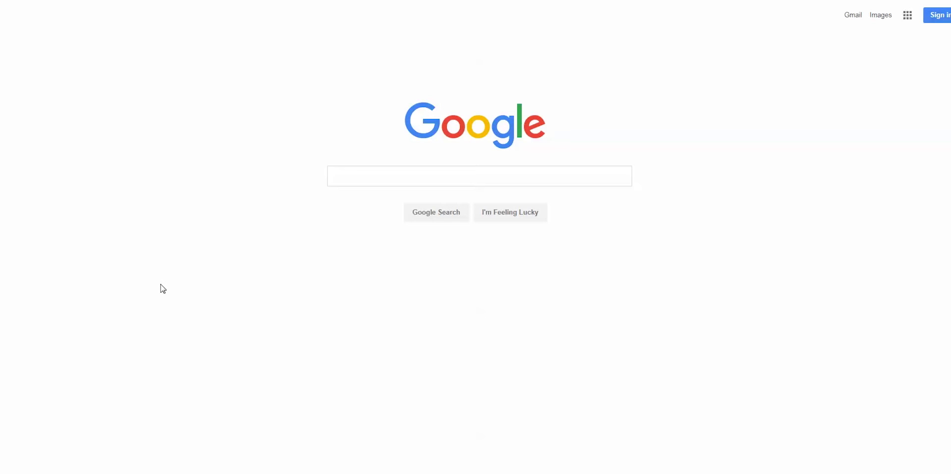
pyautogui.write('pv watte')
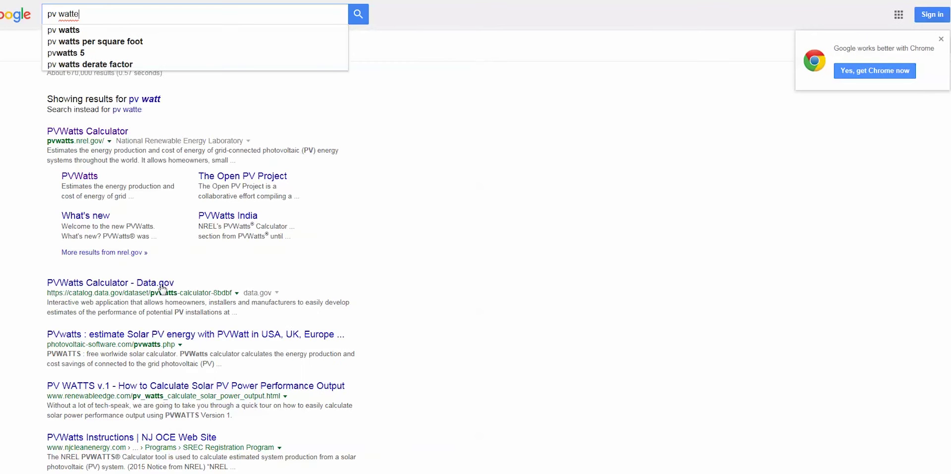
pyautogui.press('BackSpace')
pyautogui.write('s')
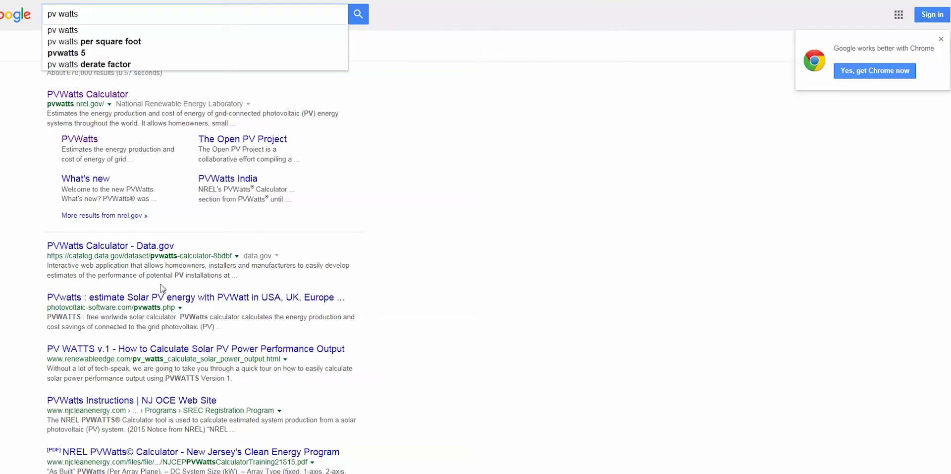
pyautogui.click(72, 33)
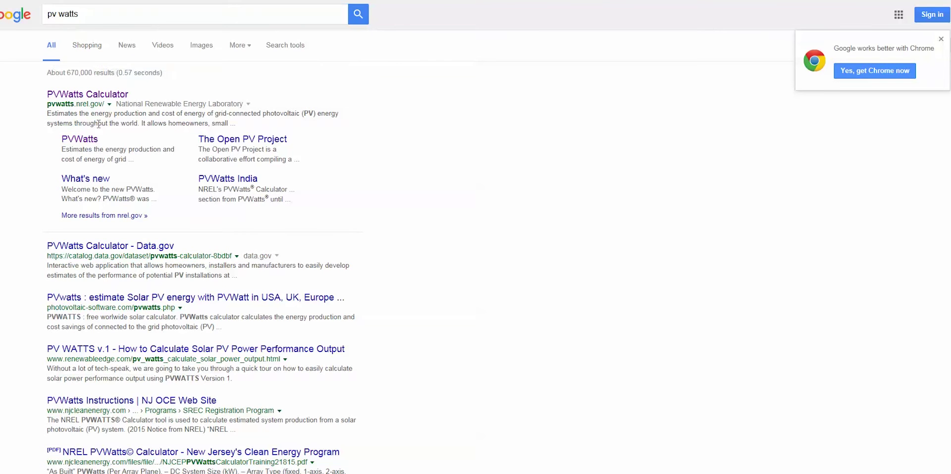
pyautogui.click(91, 99)
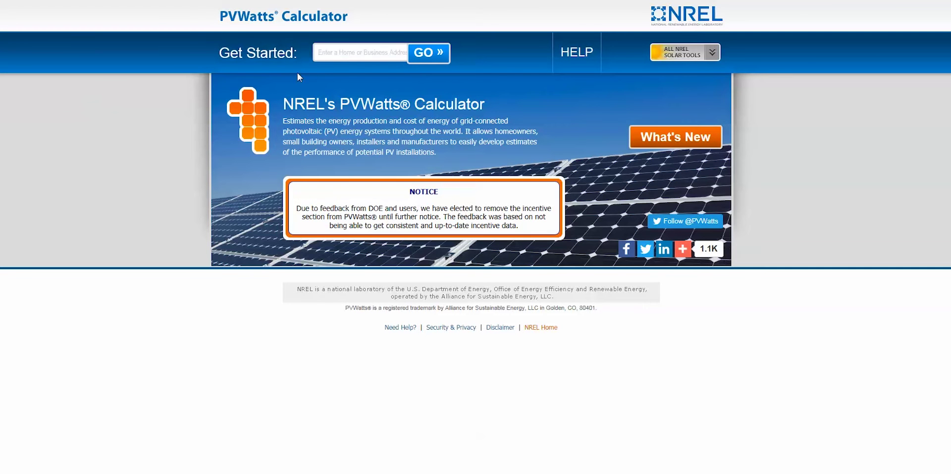
# Set the PVWatts location to "champaign il" and accept the suggested Springfield, IL TMY2 weather data.
pyautogui.click(346, 53)
pyautogui.write('champaign il')
pyautogui.press('Return')
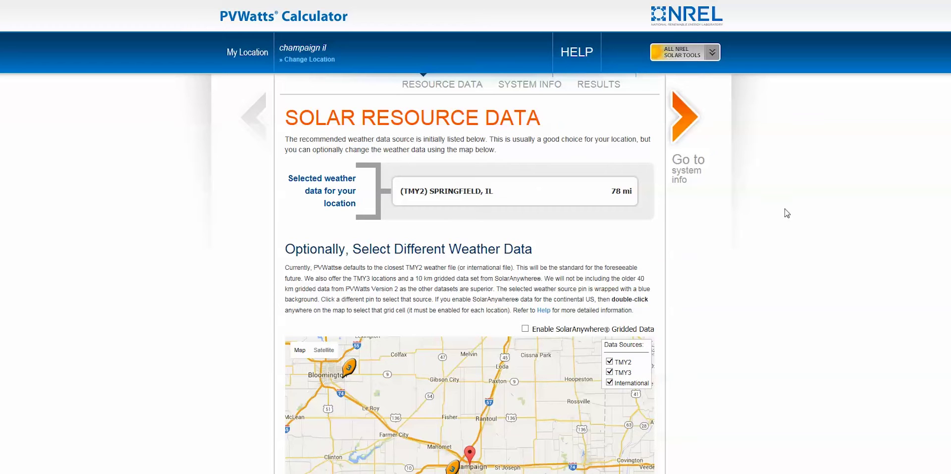
pyautogui.scroll(-2, 476, 248)
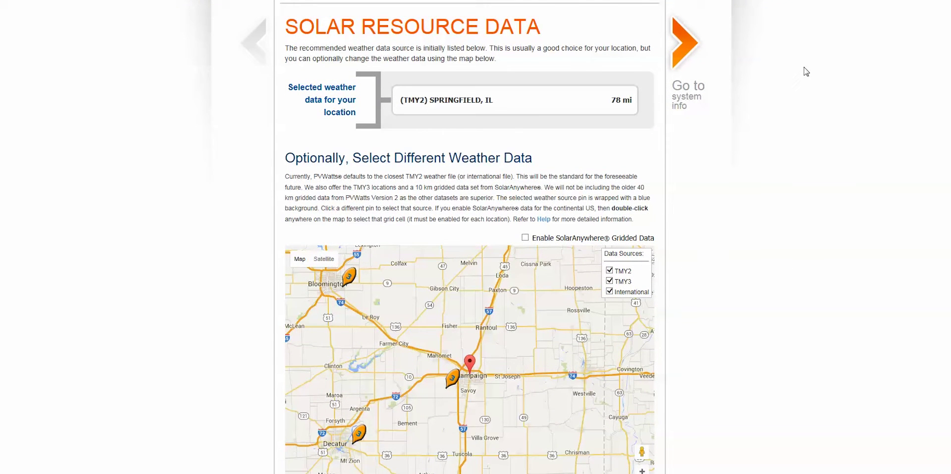
pyautogui.click(685, 54)
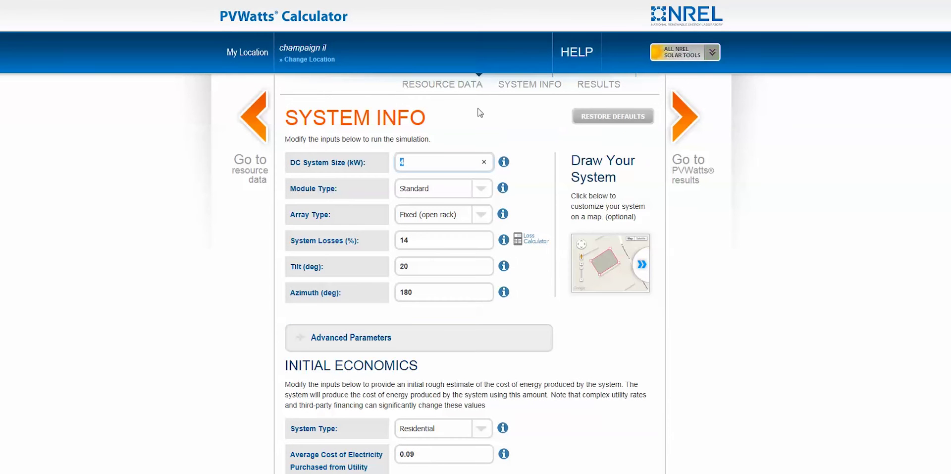
# Set the DC system size to 1 kW, keep the Residential system type, and calculate the PVWatts results.
pyautogui.write('1')
pyautogui.click(919, 136)
pyautogui.scroll(-2, 919, 136)
pyautogui.scroll(-2, 936, 163)
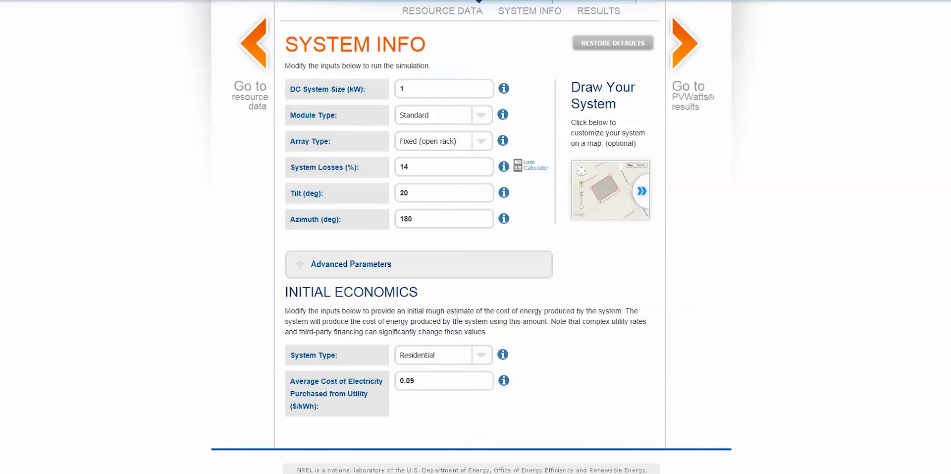
pyautogui.click(459, 356)
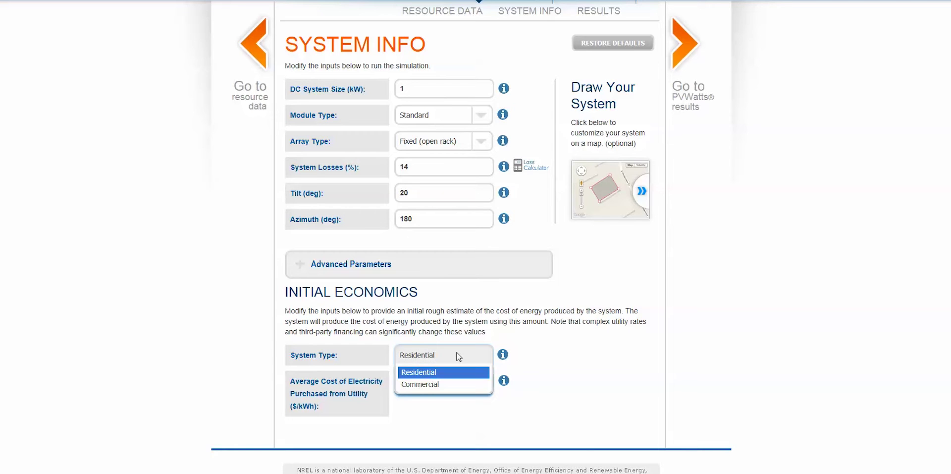
pyautogui.click(459, 356)
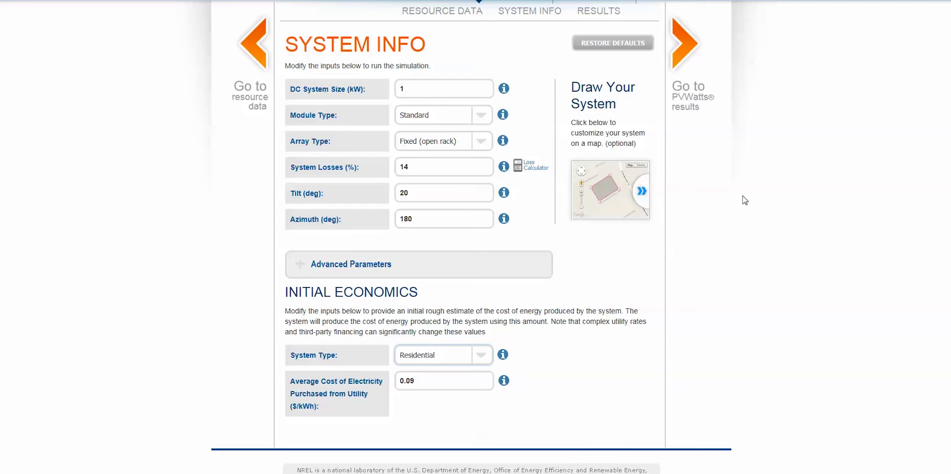
pyautogui.click(690, 79)
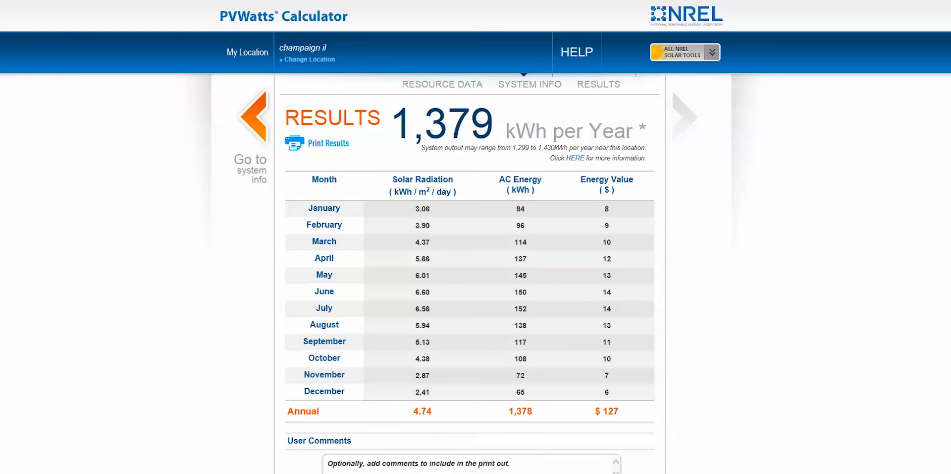
# Download the hourly PVWatts results and save them as a CSV file named "pvwatts_hourly course study".
pyautogui.scroll(-1, 475, 237)
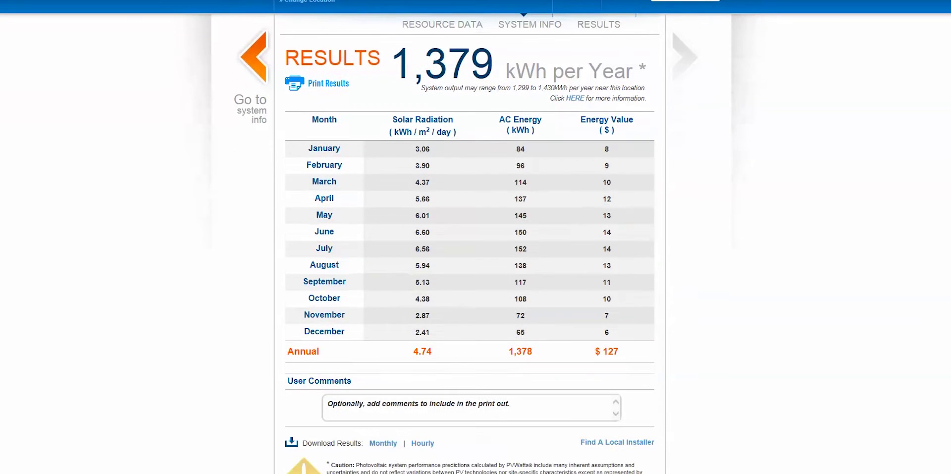
pyautogui.scroll(-1, 476, 237)
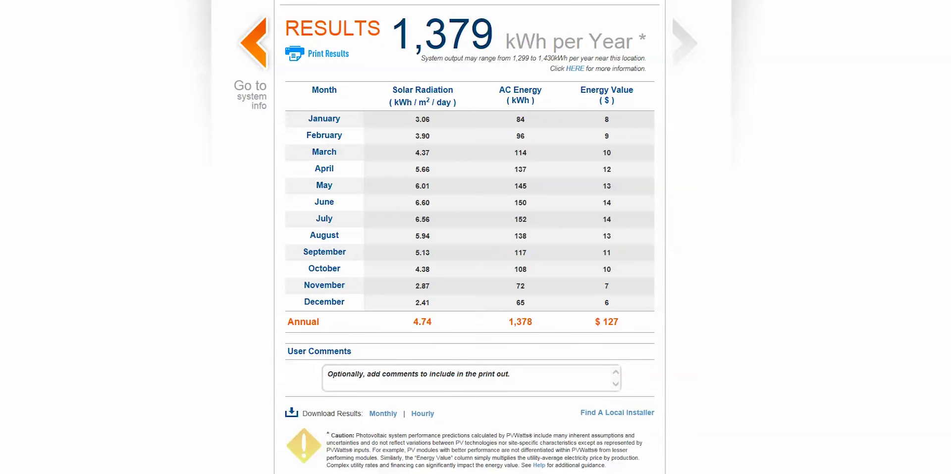
pyautogui.scroll(-1, 476, 237)
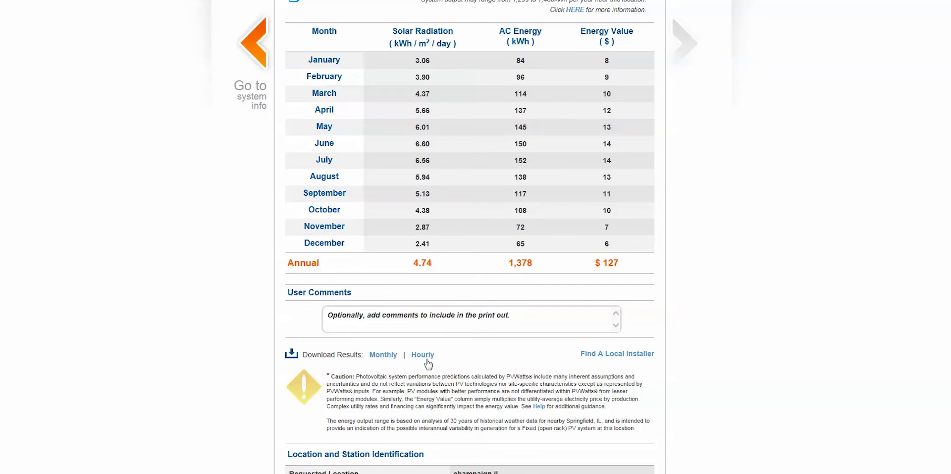
pyautogui.click(428, 362)
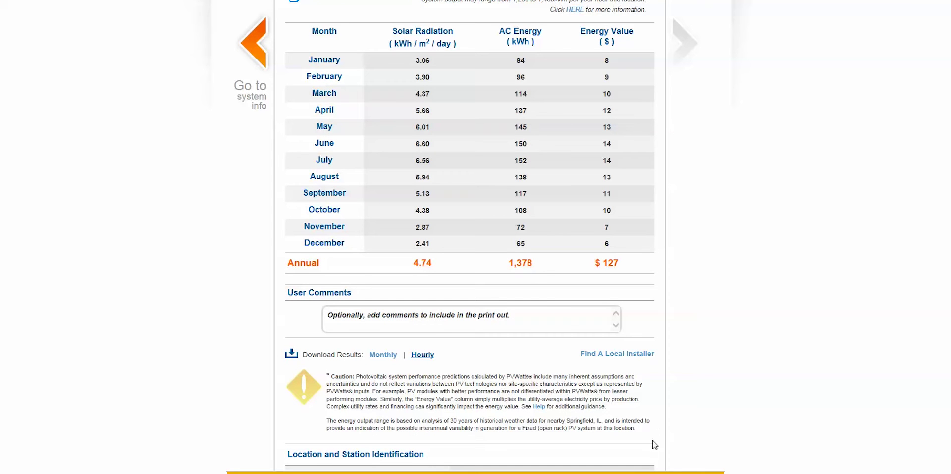
pyautogui.click(743, 473)
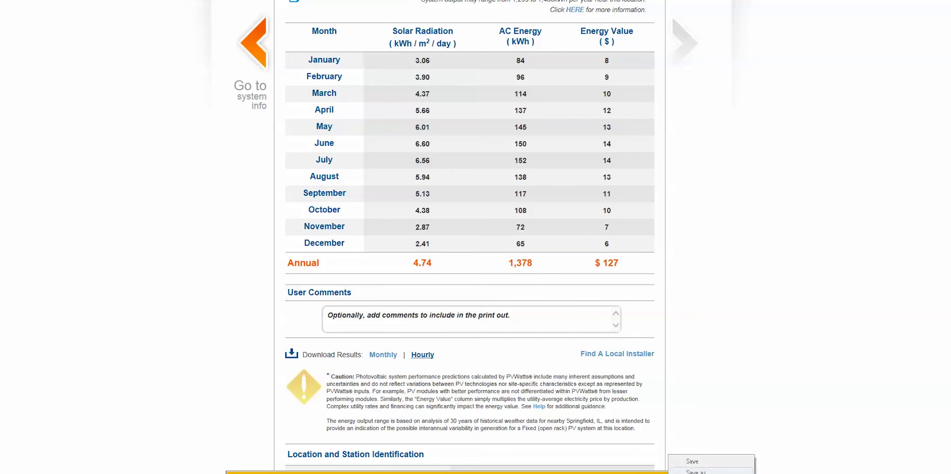
pyautogui.click(697, 472)
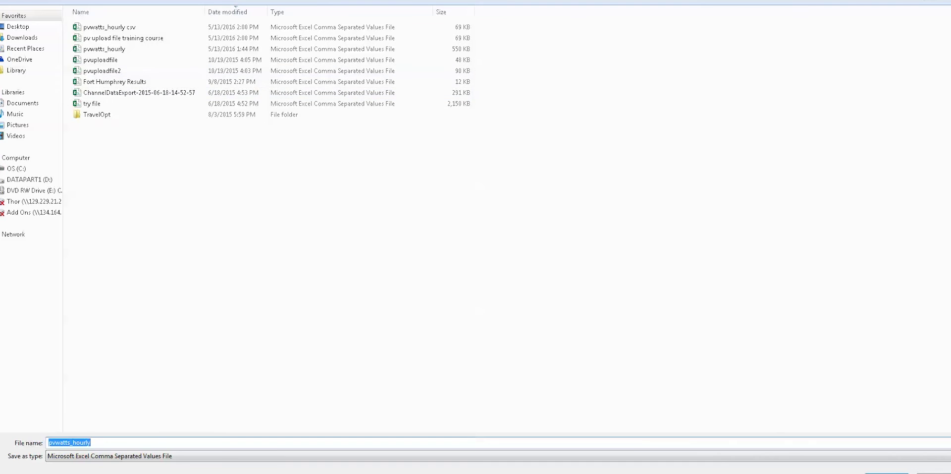
pyautogui.click(118, 441)
pyautogui.write('c')
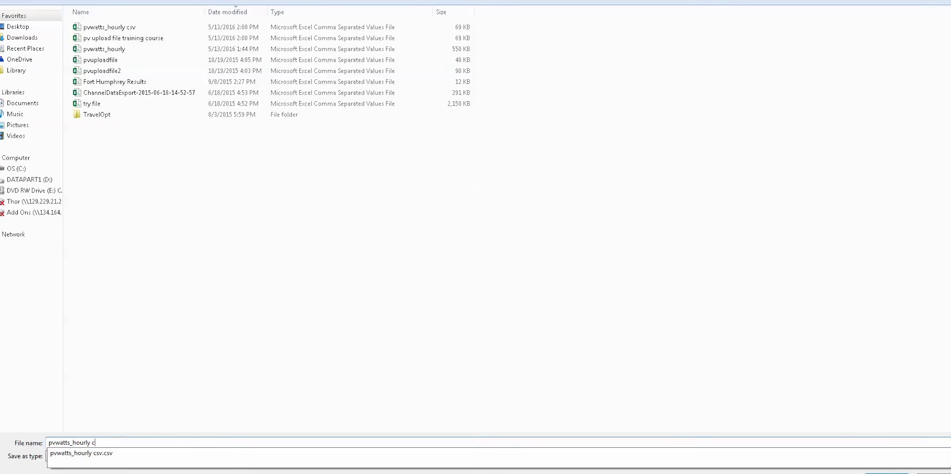
pyautogui.write('our')
pyautogui.write('se s')
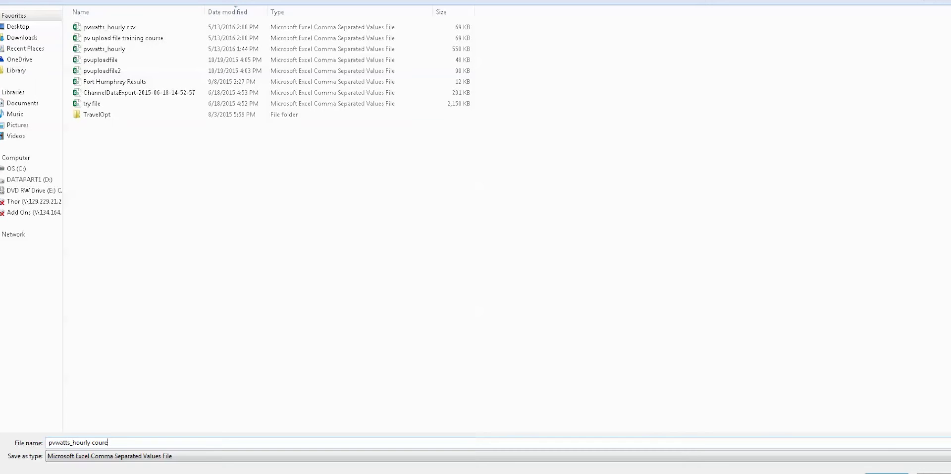
pyautogui.write('tudy')
pyautogui.press('Return')
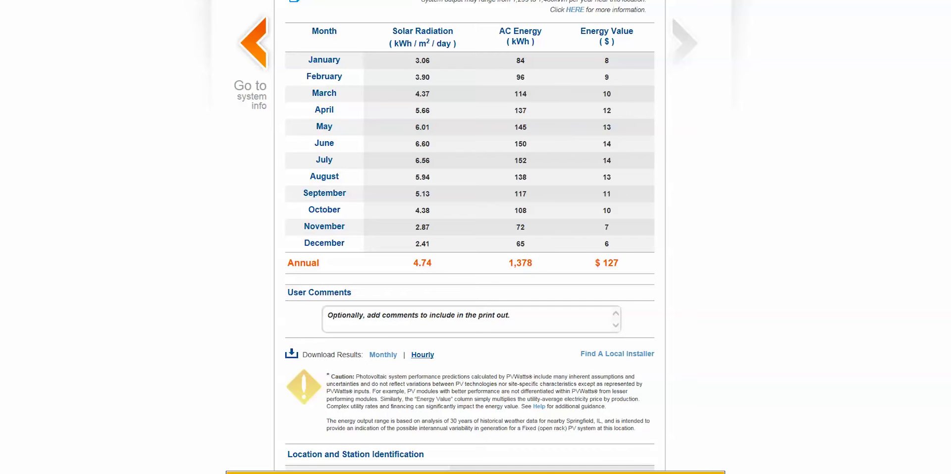
# Open the saved "pvwatts_hourly course study" file in Excel and select the first AC System Output value.
pyautogui.click(620, 472)
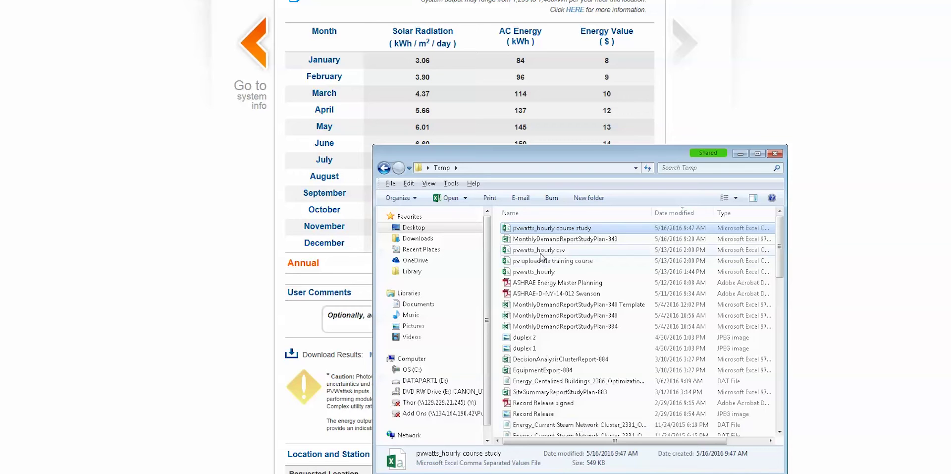
pyautogui.doubleClick(611, 227)
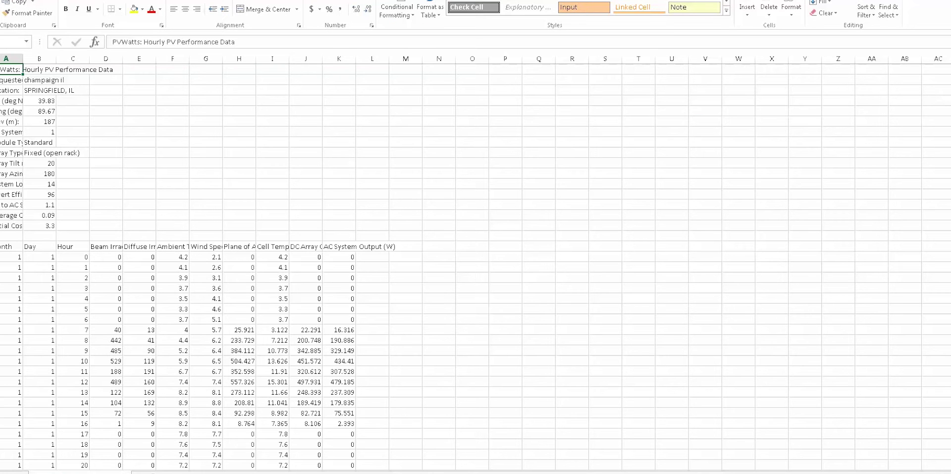
pyautogui.moveTo(948, 68); pyautogui.dragTo(948, 68)
pyautogui.click(242, 246)
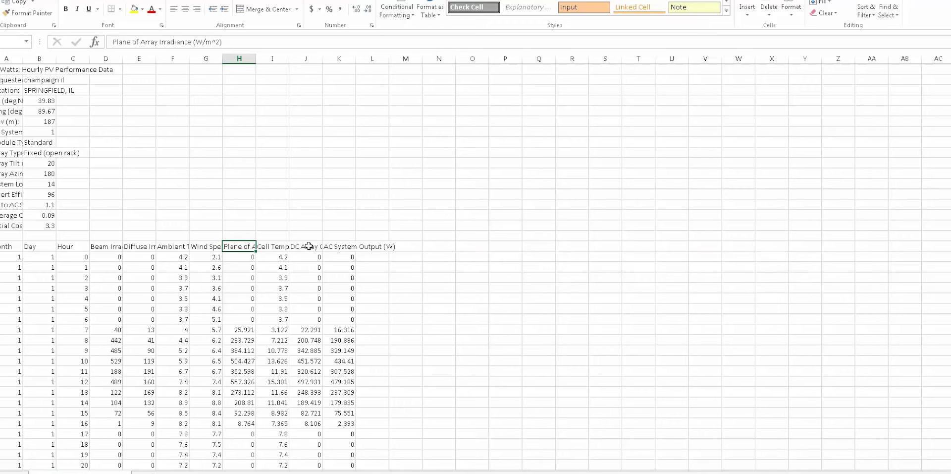
pyautogui.click(345, 254)
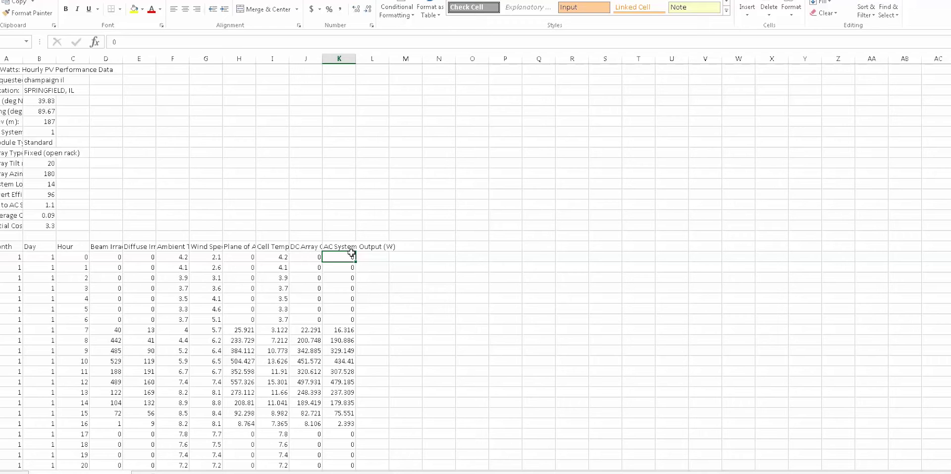
# Convert the hourly AC output from watts to kilowatts in column L with =K19/1000, filled down alongside the data.
pyautogui.click(365, 257)
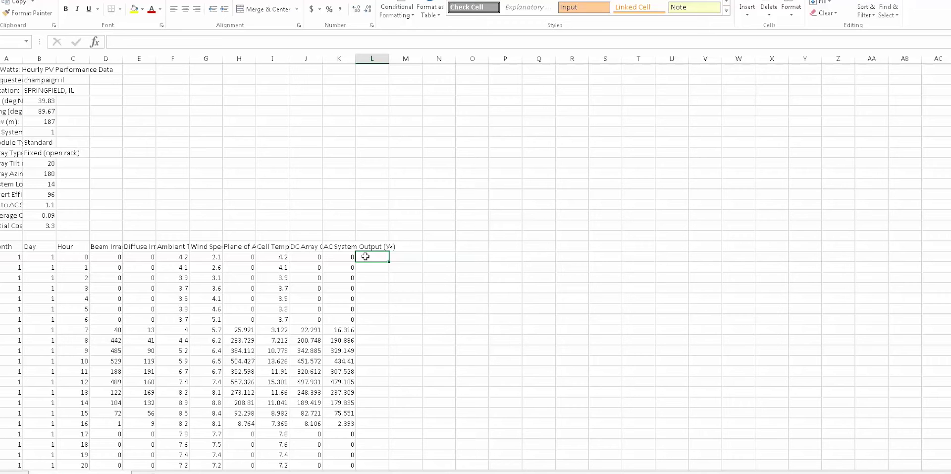
pyautogui.write('=')
pyautogui.press('Left')
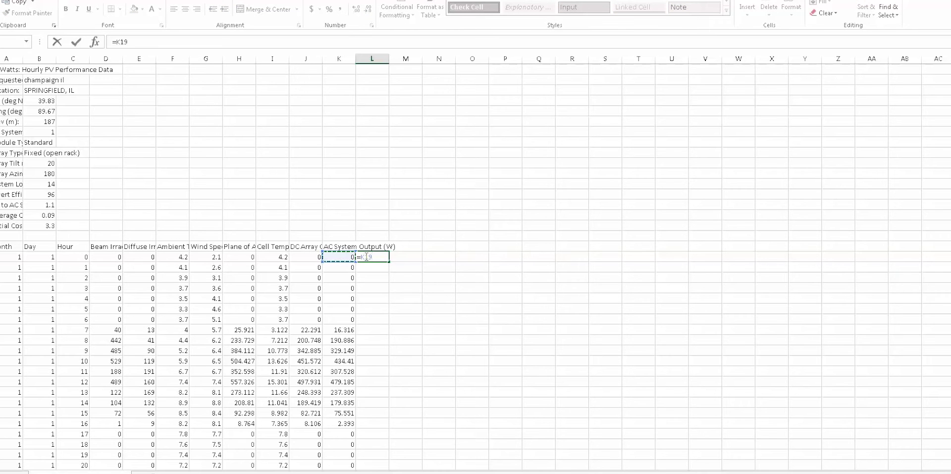
pyautogui.write('/1000')
pyautogui.press('Return')
pyautogui.click(365, 256)
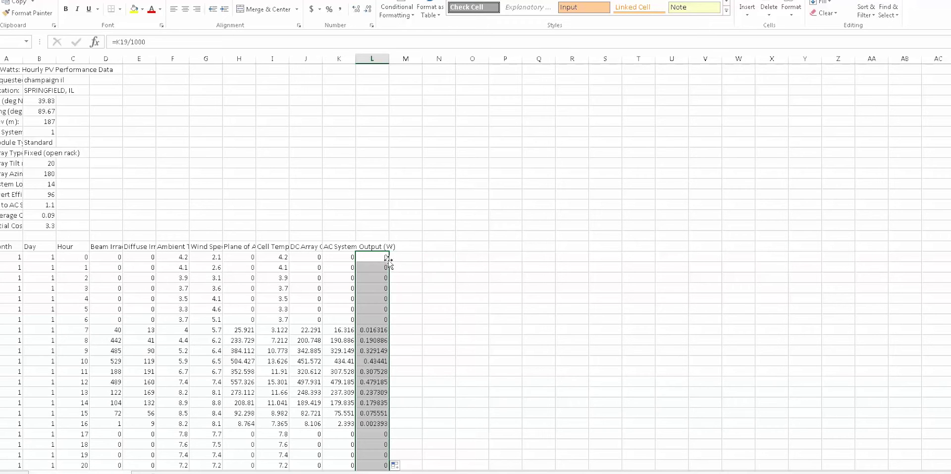
# Copy the kilowatt values from column L and paste them as values only into column A of the blank sheet.
pyautogui.hotkey('ctrl', 'c')
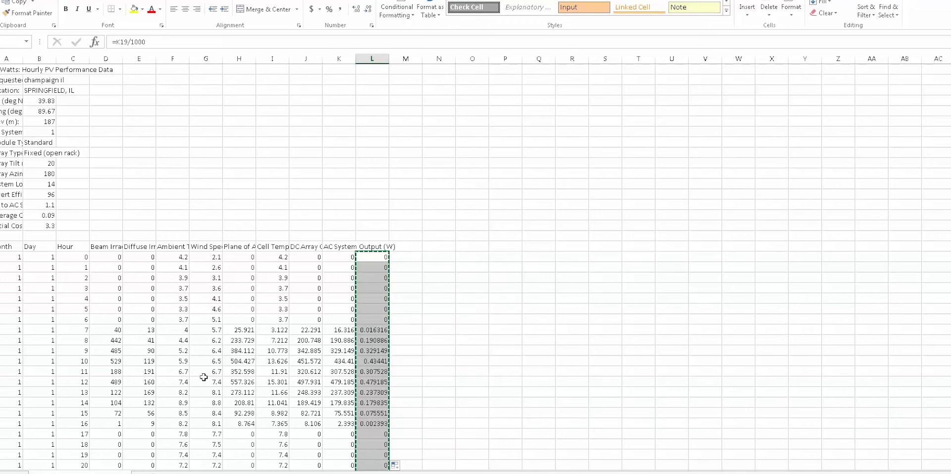
pyautogui.hotkey('ctrl', 'pagedown')
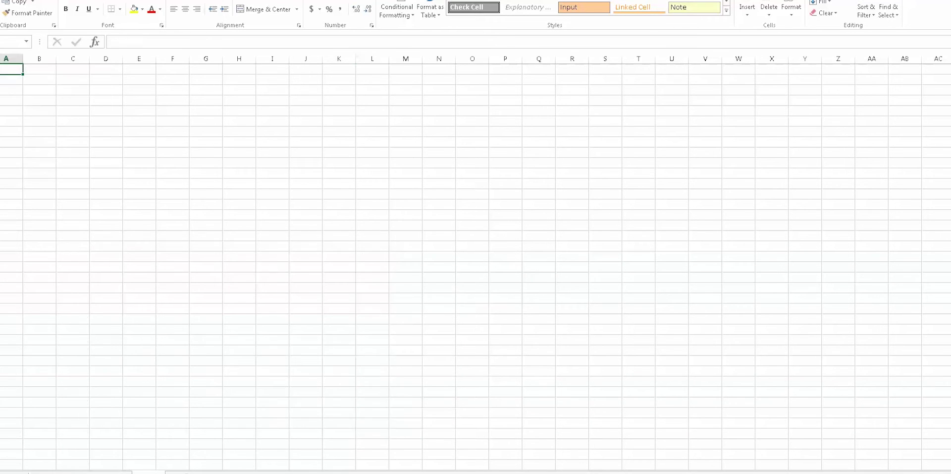
pyautogui.hotkey('ctrl', 'v')
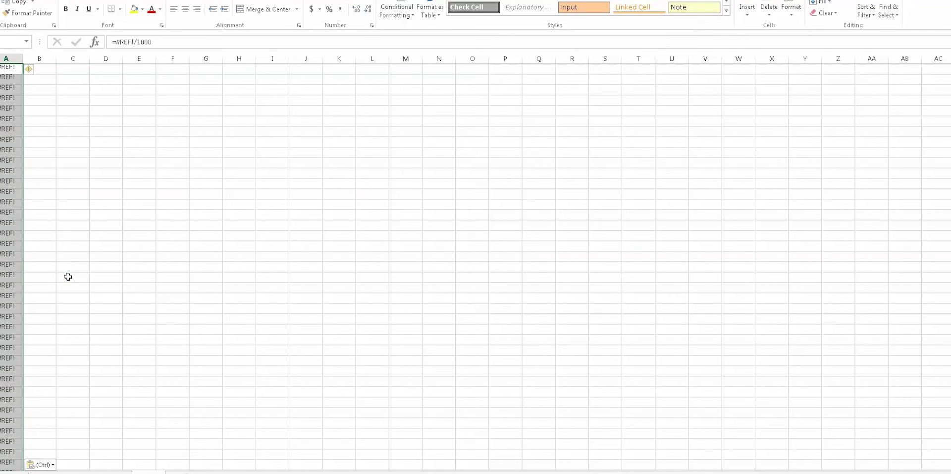
pyautogui.click(4, 22)
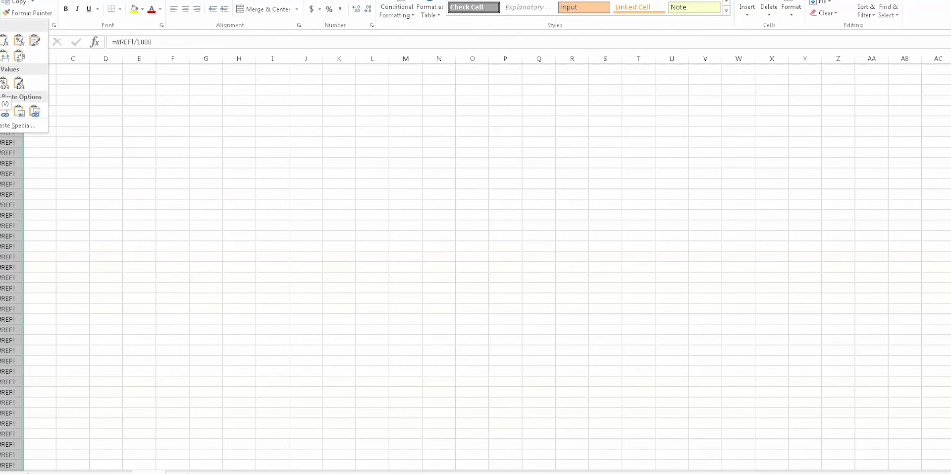
pyautogui.click(5, 83)
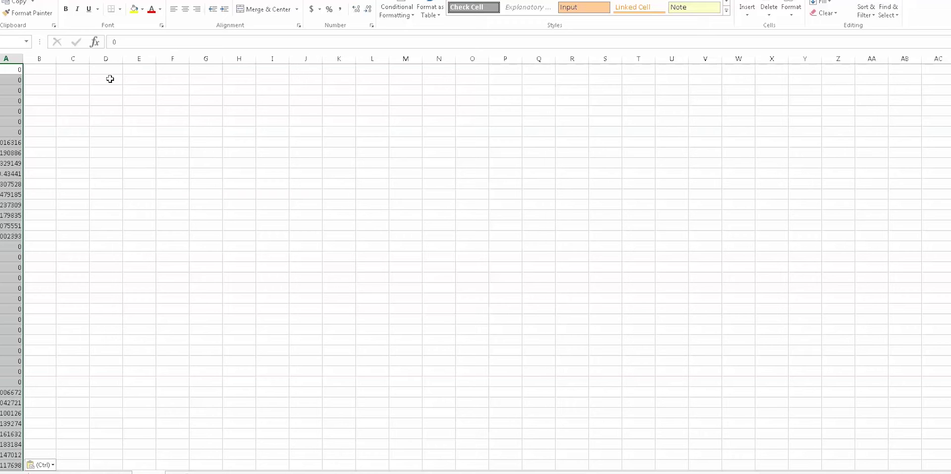
# Format the pasted hourly values in column A to three decimal places.
pyautogui.click(356, 11)
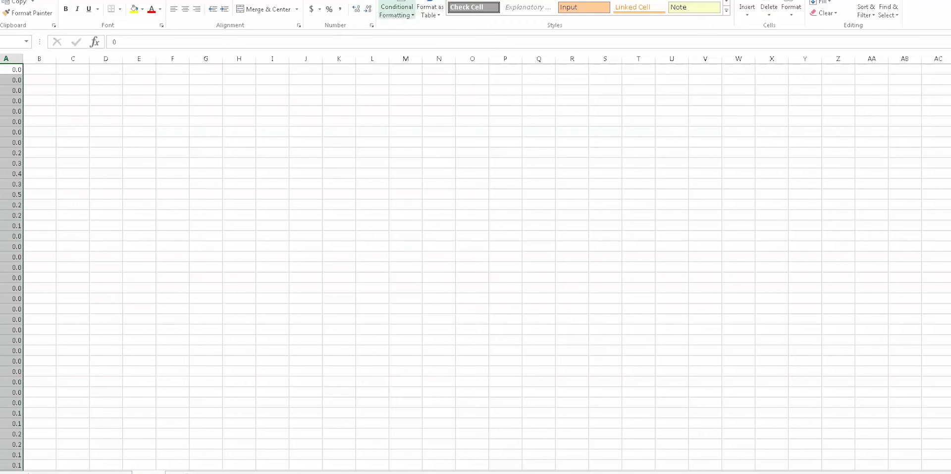
pyautogui.click(357, 11)
pyautogui.click(356, 11)
pyautogui.click(206, 197)
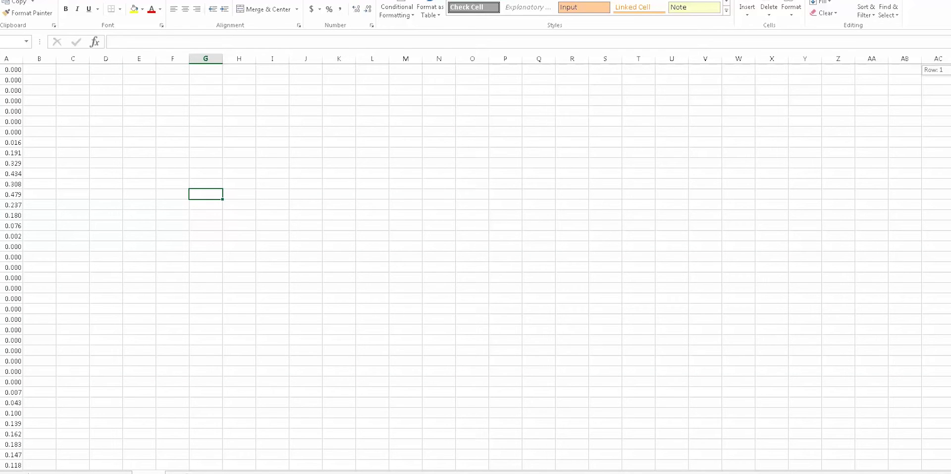
# Clear the annual total in cell A8761 beneath the last hourly value.
pyautogui.moveTo(949, 71); pyautogui.dragTo(949, 77)
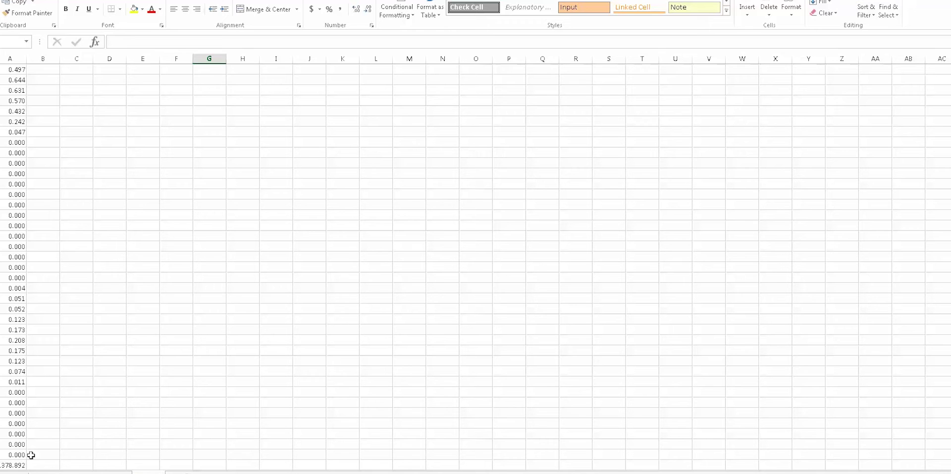
pyautogui.click(14, 464)
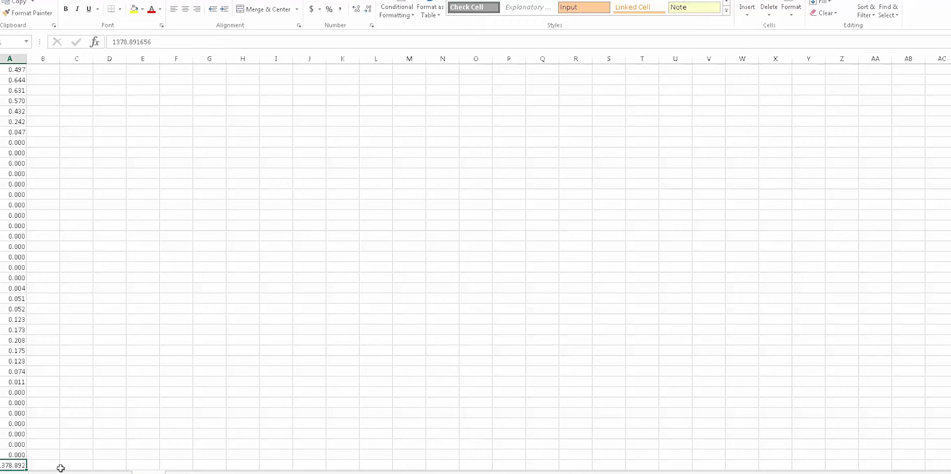
pyautogui.press('Delete')
# Delete the original PVWatts data sheet, keeping only the sheet with the pasted kilowatt values.
pyautogui.click(82, 471)
pyautogui.rightClick(81, 471)
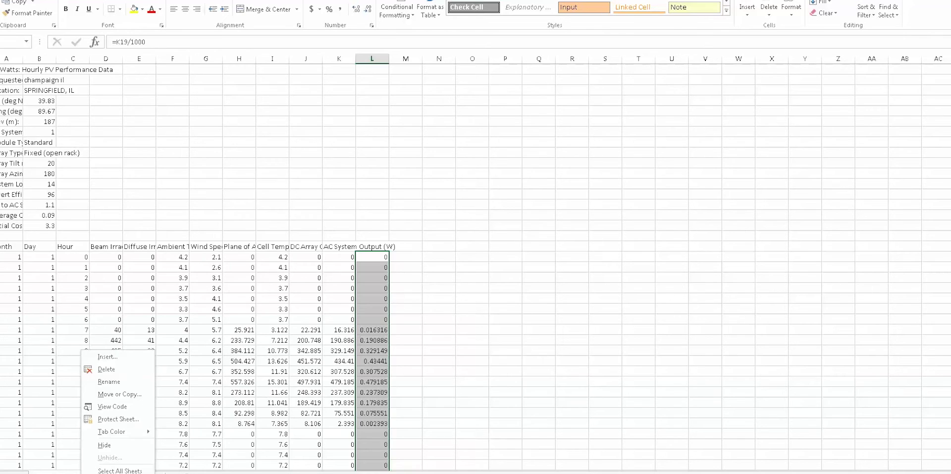
pyautogui.click(108, 369)
pyautogui.click(454, 257)
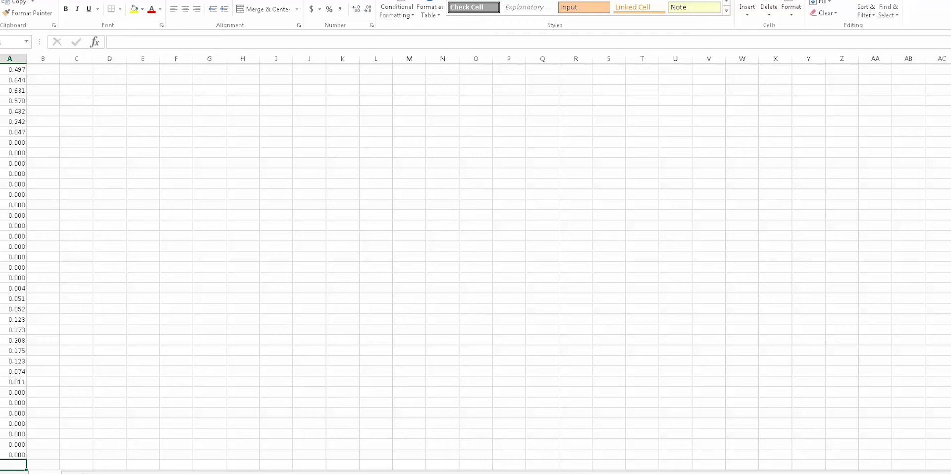
# Save the sheet as a comma-delimited CSV named "pvwatts_hourly course study 1" in the Temp folder, keeping the CSV format.
pyautogui.scroll(-10, 475, 267)
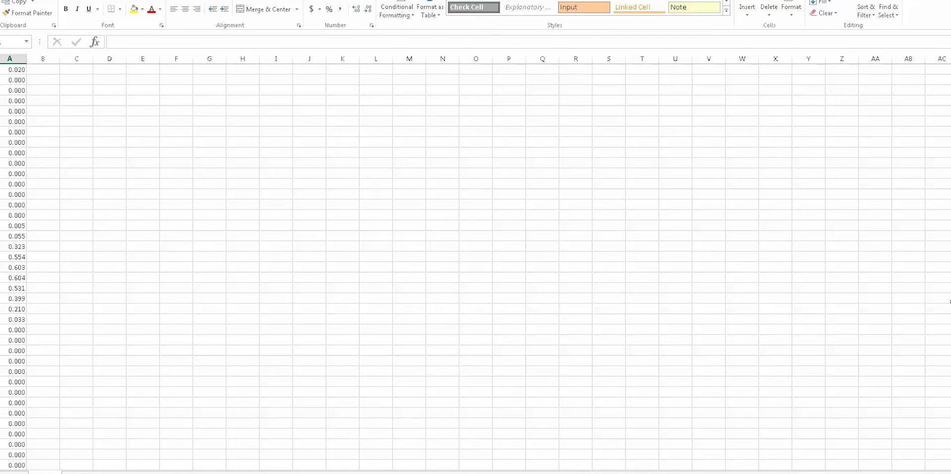
pyautogui.scroll(10, 475, 267)
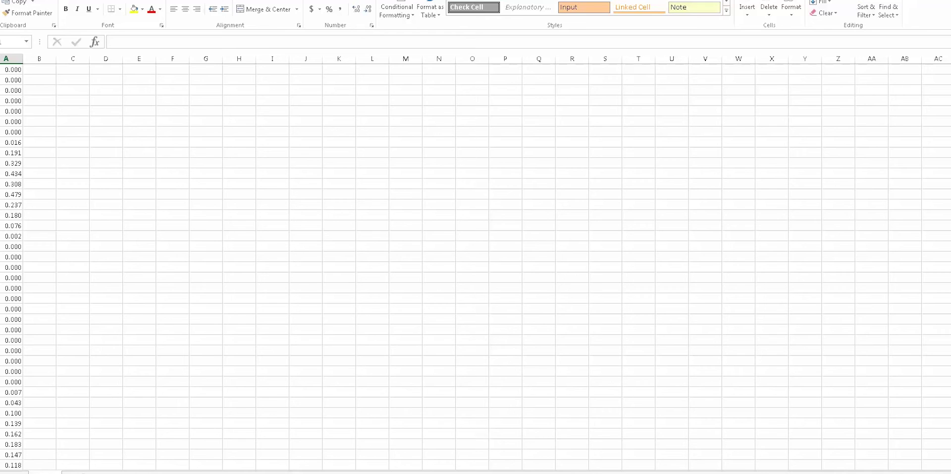
pyautogui.hotkey('alt', 'f')
pyautogui.press('a')
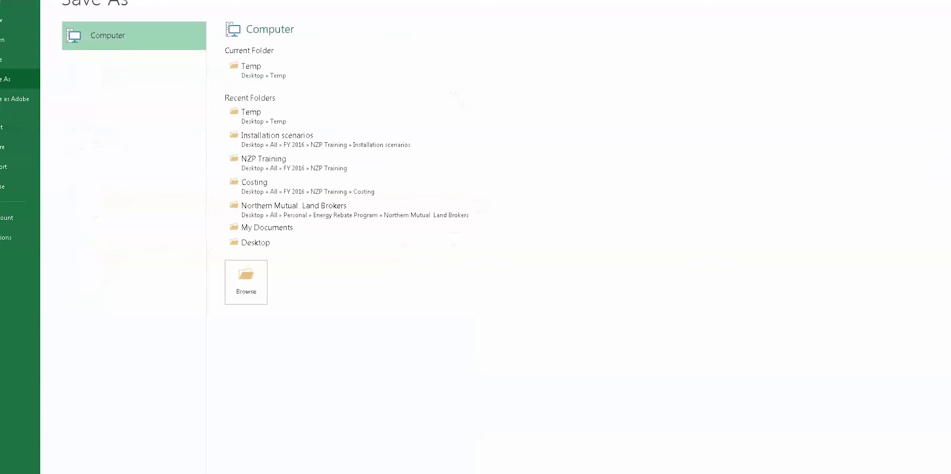
pyautogui.click(251, 79)
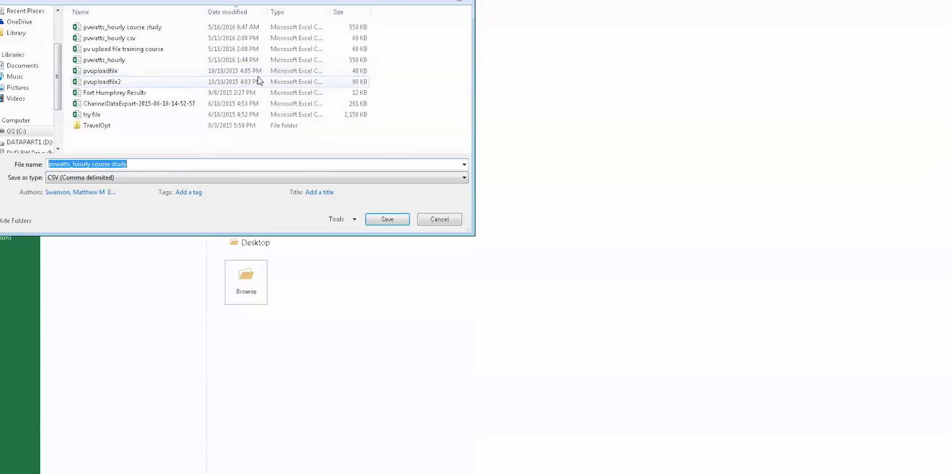
pyautogui.click(151, 163)
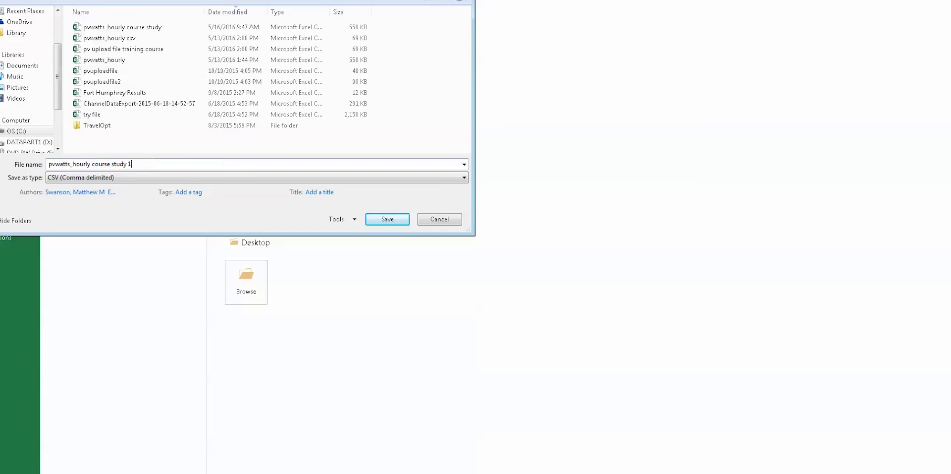
pyautogui.click(394, 219)
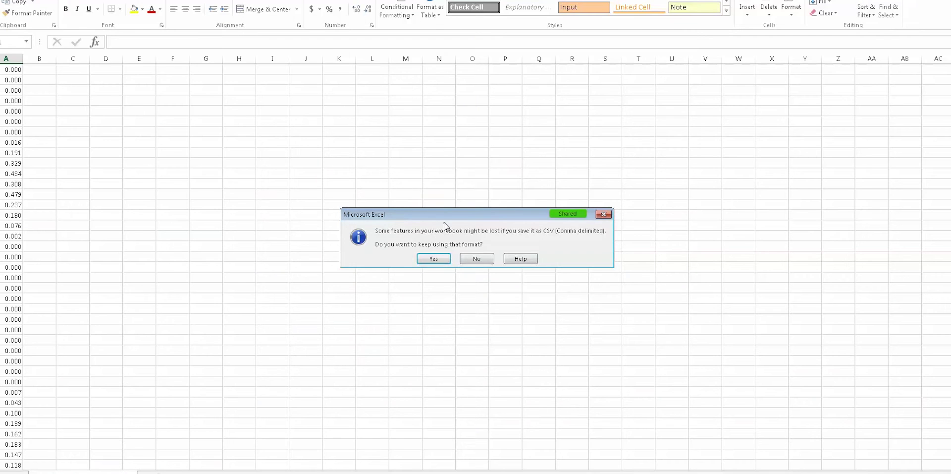
pyautogui.click(434, 258)
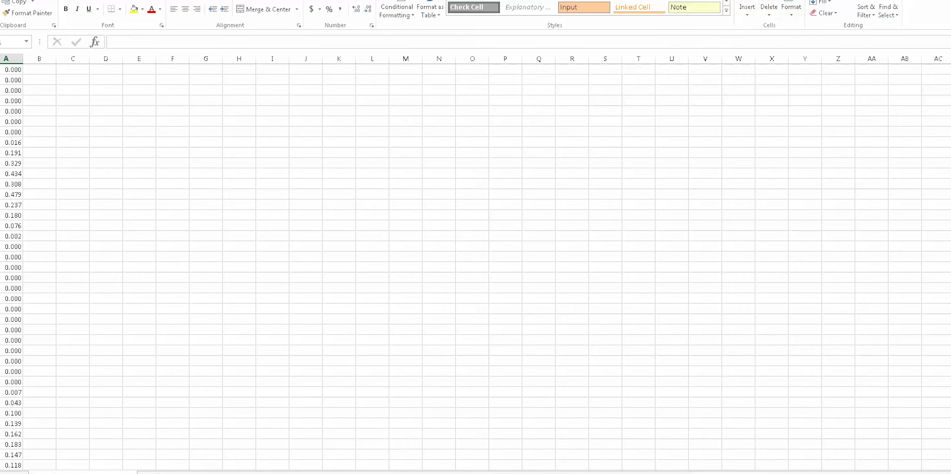
# Close the "pvwatts_hourly course study 1" workbook without saving it again.
pyautogui.moveTo(768, 1); pyautogui.dragTo(670, 120)
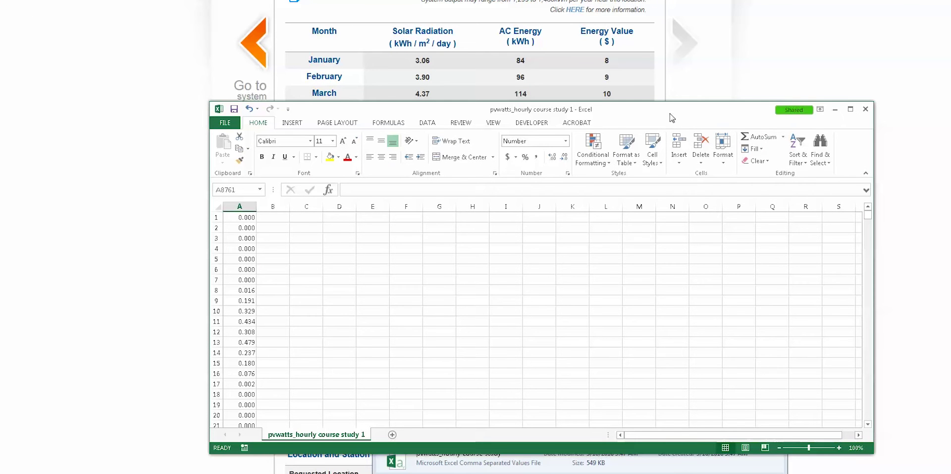
pyautogui.click(865, 110)
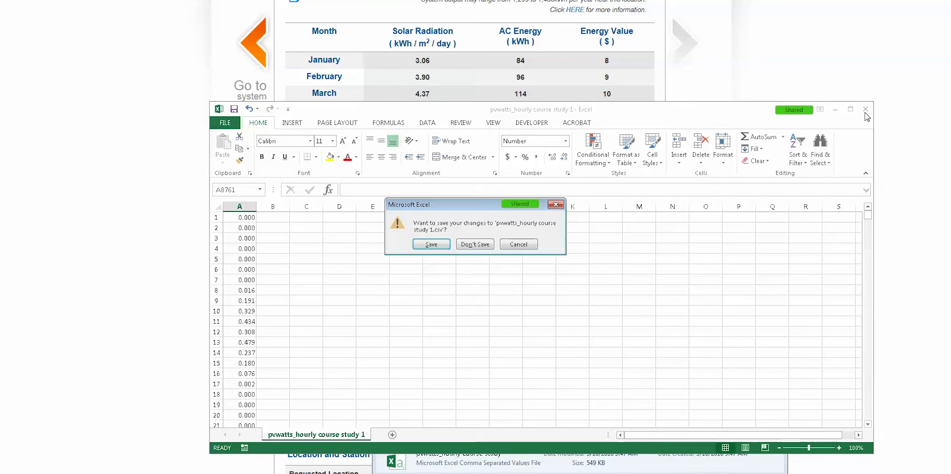
pyautogui.click(475, 244)
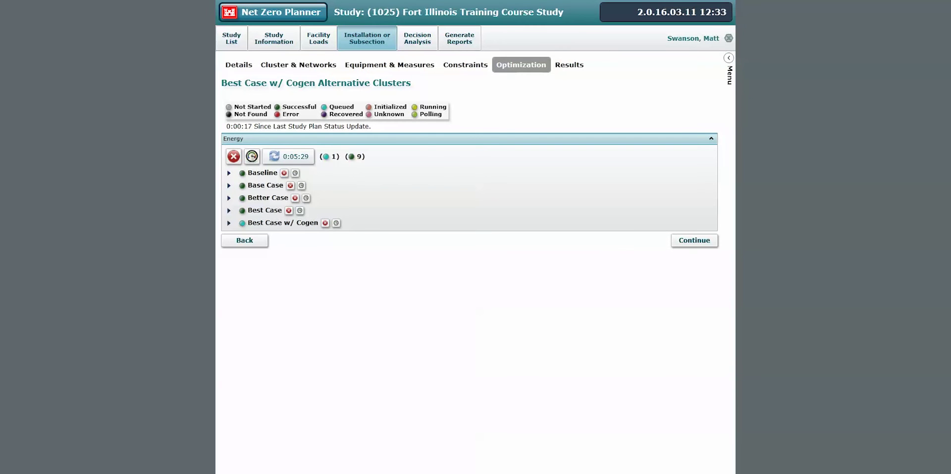
# In Net Zero Planner, upload "pvwatts_hourly course study 1" as the study's PV file under Location and Meteorological Data.
pyautogui.click(274, 38)
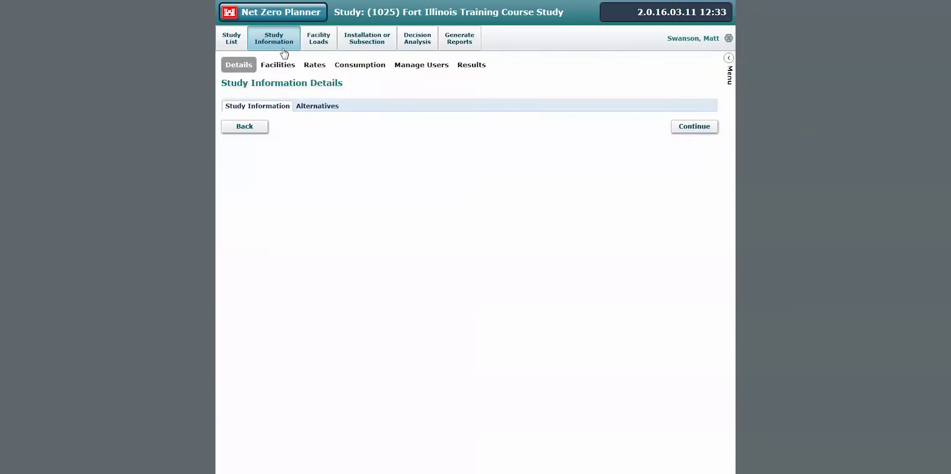
pyautogui.scroll(-1, 282, 49)
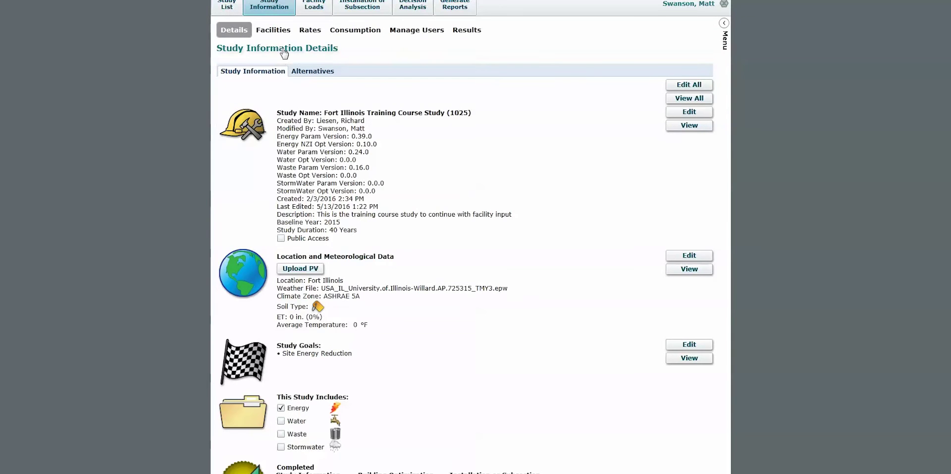
pyautogui.click(317, 271)
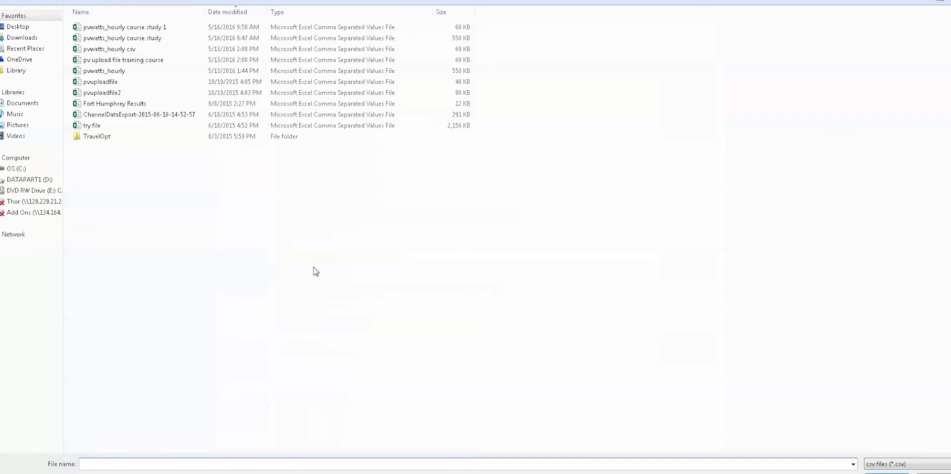
pyautogui.doubleClick(175, 29)
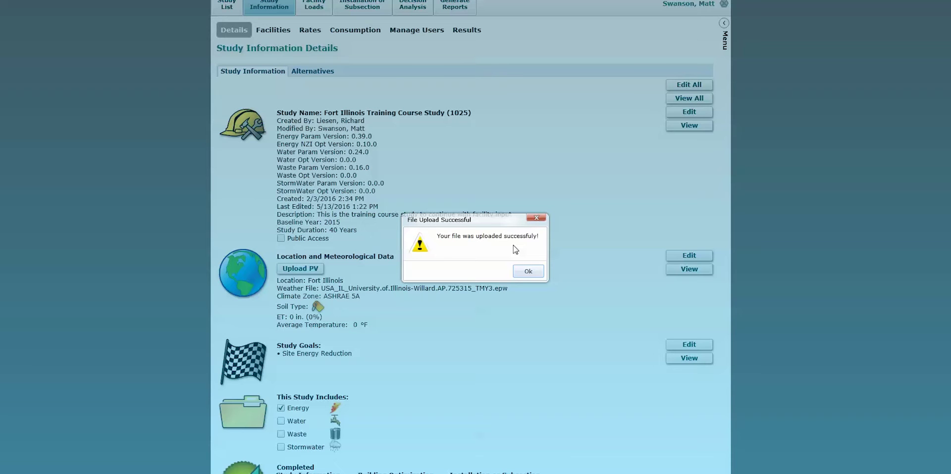
pyautogui.click(526, 270)
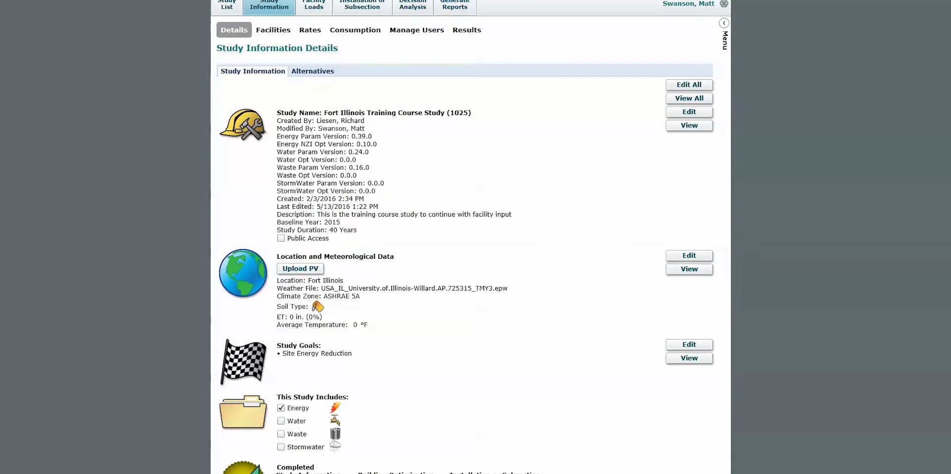
# Create a copy of the Best Case alternative named "Best Case w/ Solar".
pyautogui.scroll(1, 471, 238)
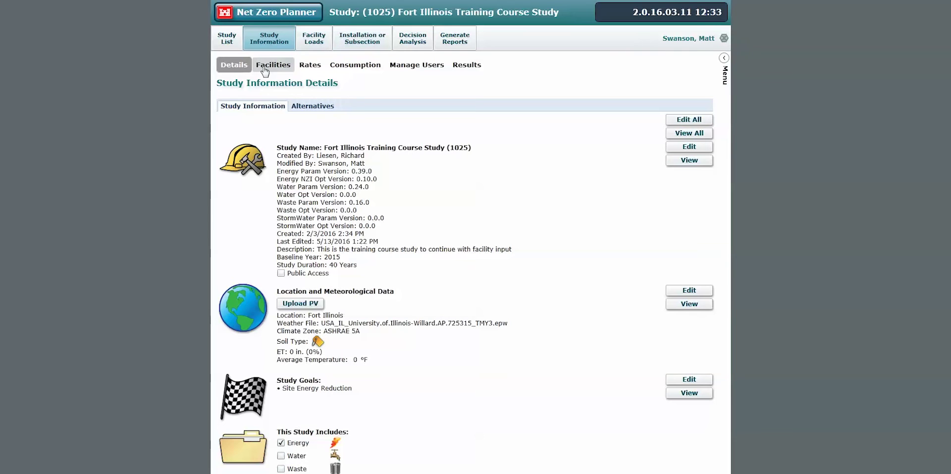
pyautogui.click(304, 106)
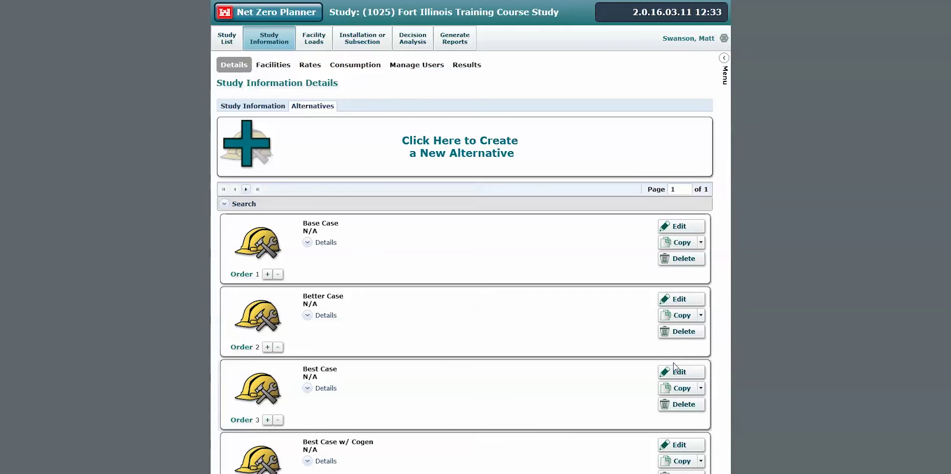
pyautogui.click(684, 388)
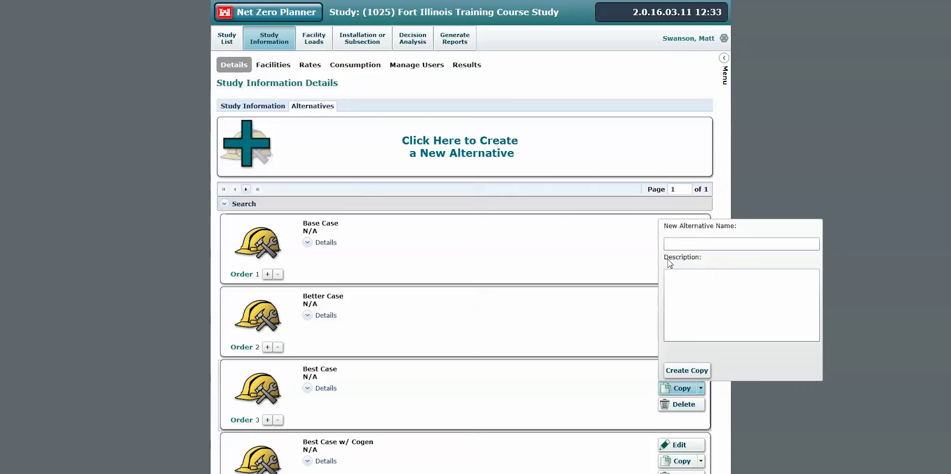
pyautogui.click(679, 243)
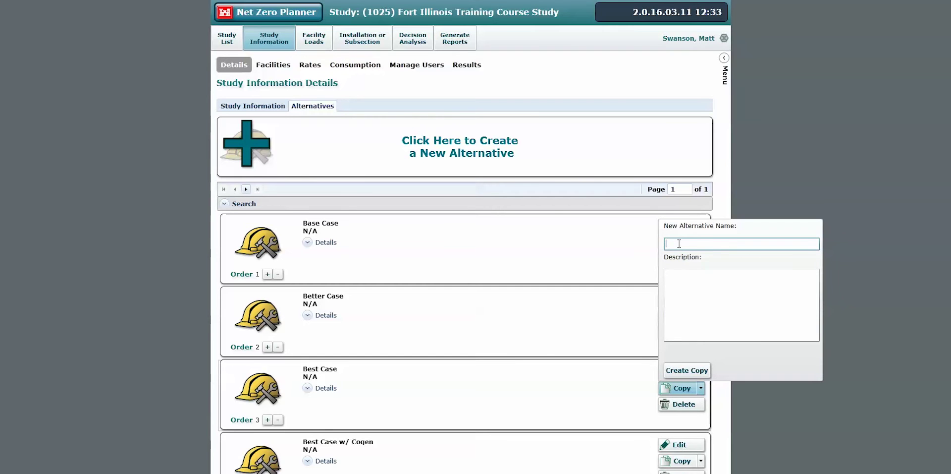
pyautogui.write('Sest')
pyautogui.press('BackSpace')
pyautogui.press('BackSpace')
pyautogui.press('BackSpace')
pyautogui.write('Best Case w. So')
pyautogui.press('BackSpace')
pyautogui.press('BackSpace')
pyautogui.press('BackSpace')
pyautogui.press('BackSpace')
pyautogui.write('/ Solar')
pyautogui.click(686, 370)
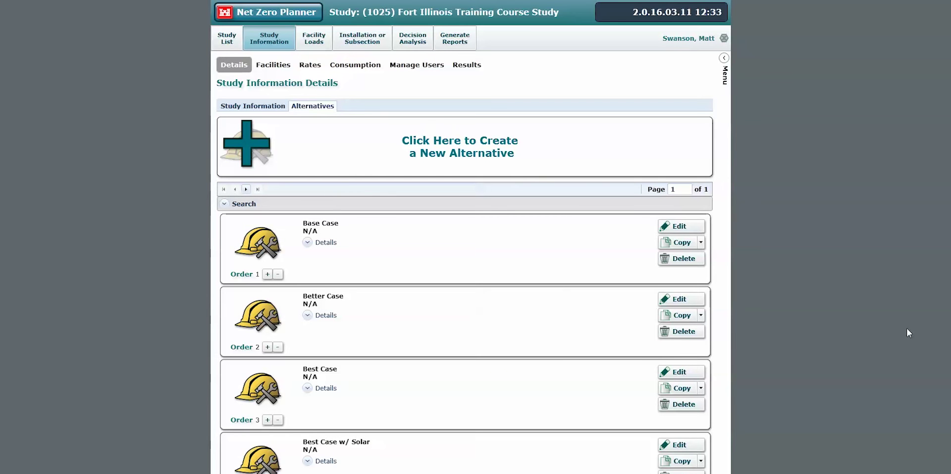
# Move the Best Case w/ Solar alternative below Best Case w/ Cogen in the alternatives order.
pyautogui.scroll(-2, 471, 237)
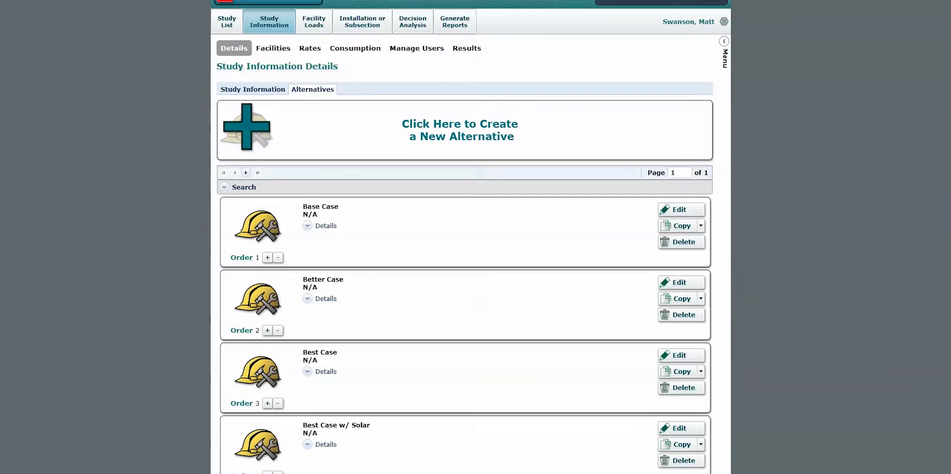
pyautogui.scroll(-2, 416, 399)
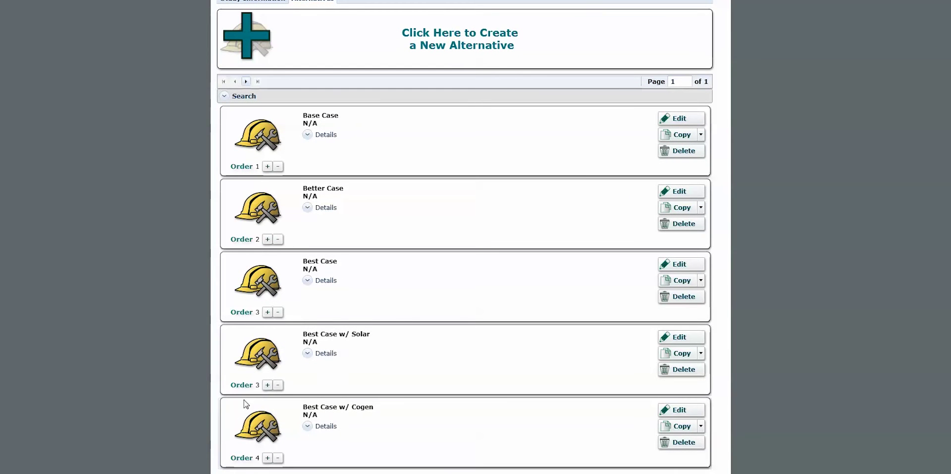
pyautogui.click(268, 385)
# Edit the solar alternative's name to include "30% source red.", save it, and continue to the study facilities.
pyautogui.click(671, 411)
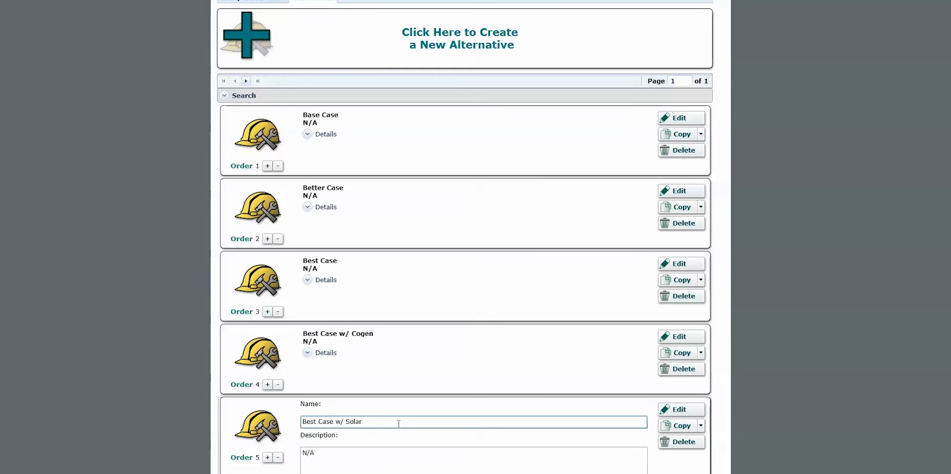
pyautogui.write('30% source red.')
pyautogui.scroll(-2, 515, 460)
pyautogui.click(323, 455)
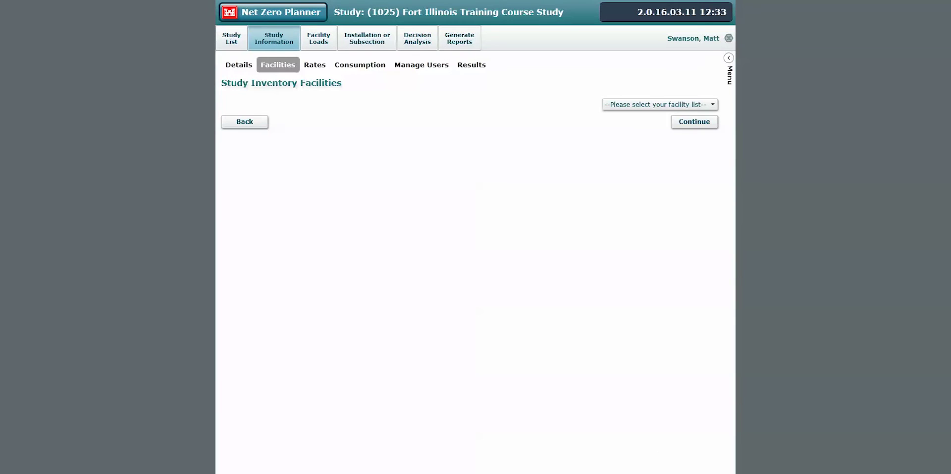
# Examine the Centralized Buildings equipment of Best Case w/ Cogen in the installation results' Equipment Overview.
pyautogui.click(377, 46)
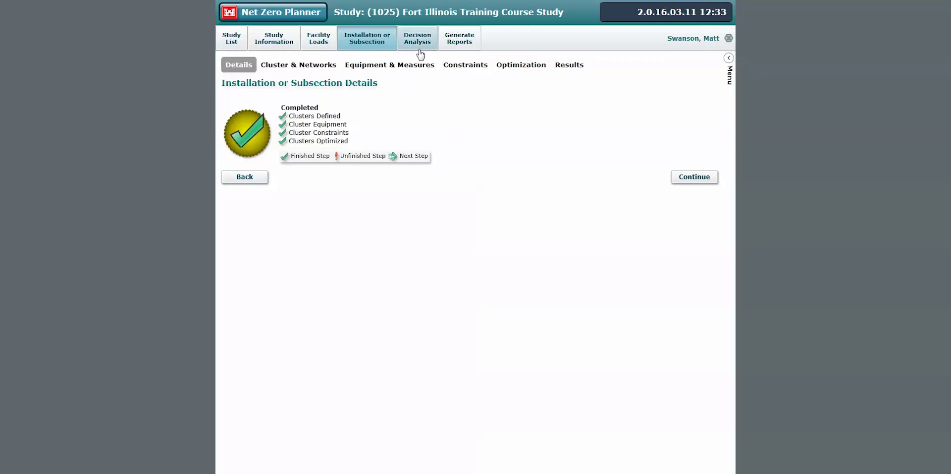
pyautogui.click(576, 68)
pyautogui.click(307, 164)
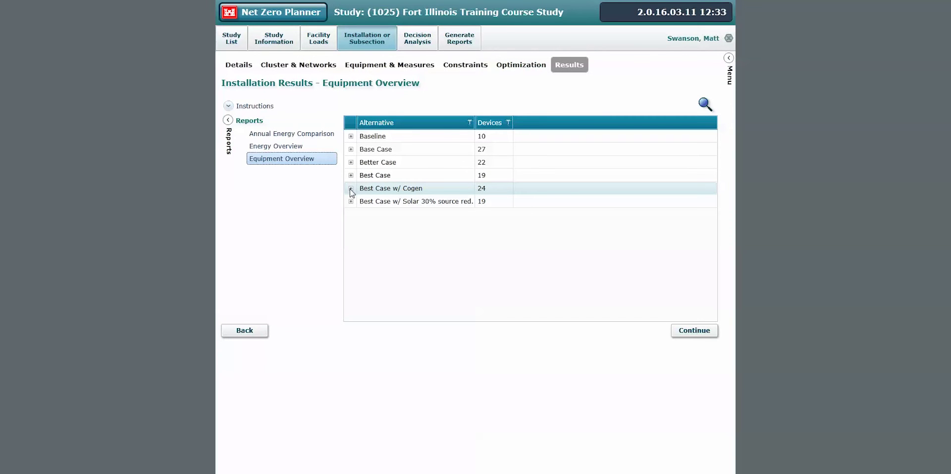
pyautogui.click(351, 189)
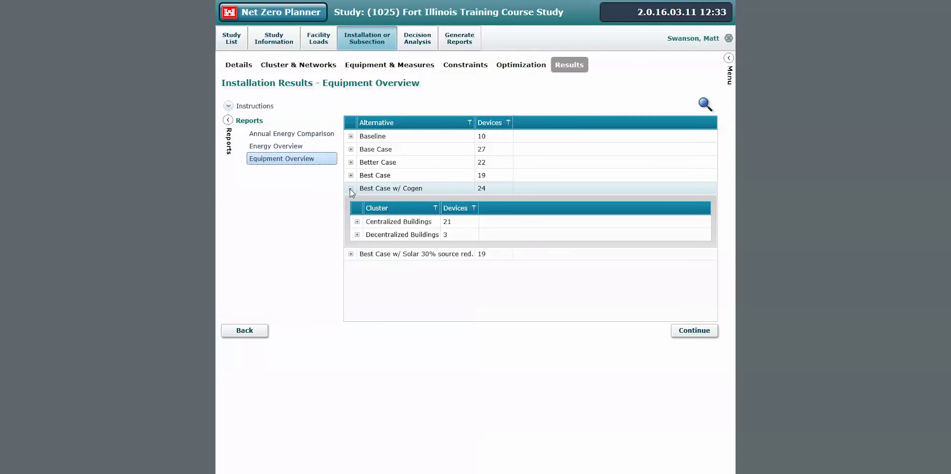
pyautogui.click(357, 221)
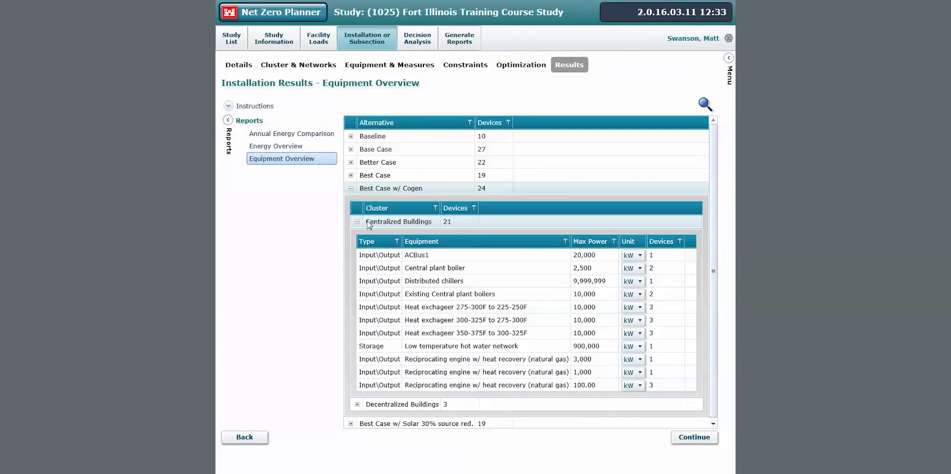
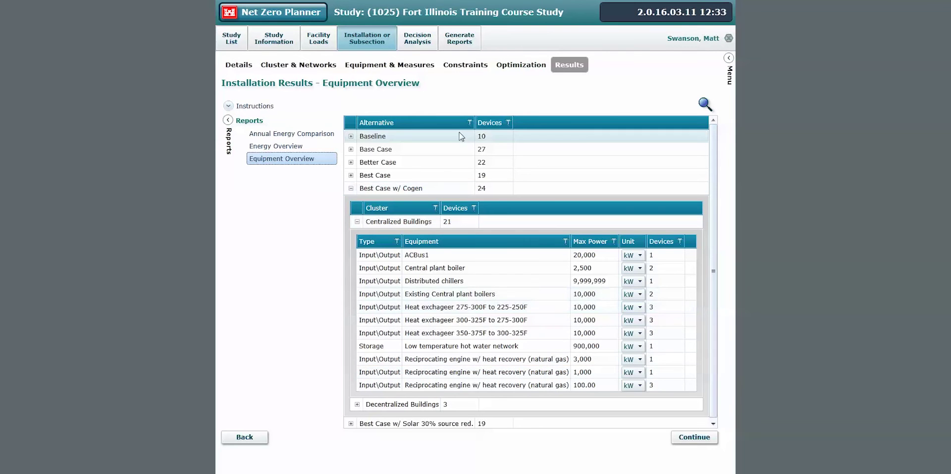
# Review the Decision Analysis summary report, checking the alternatives' building and cluster investment breakdown and their energy figures.
pyautogui.click(418, 40)
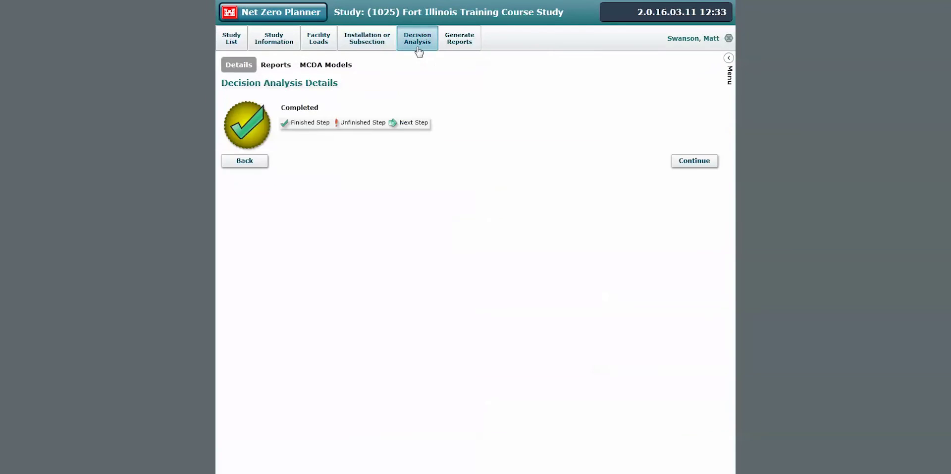
pyautogui.click(269, 66)
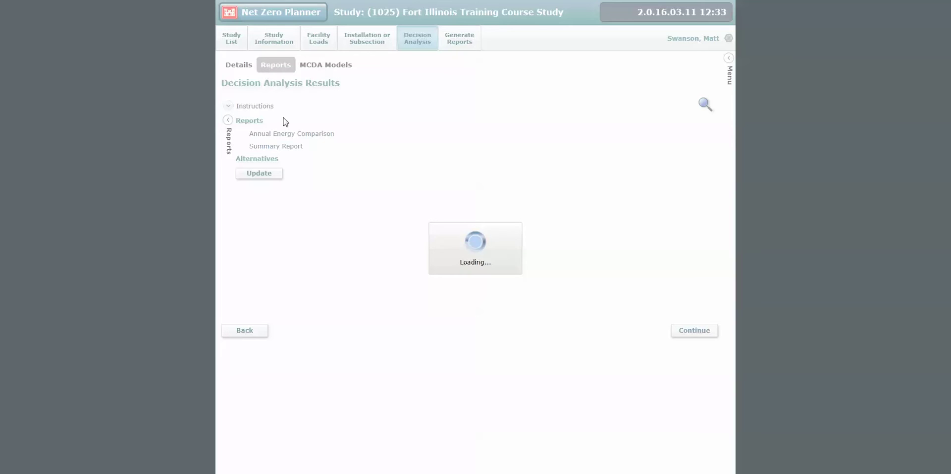
pyautogui.click(276, 147)
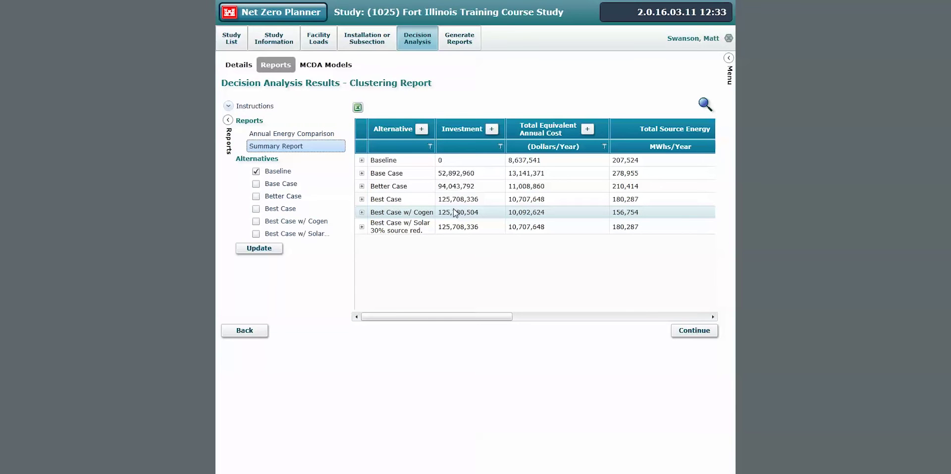
pyautogui.click(492, 129)
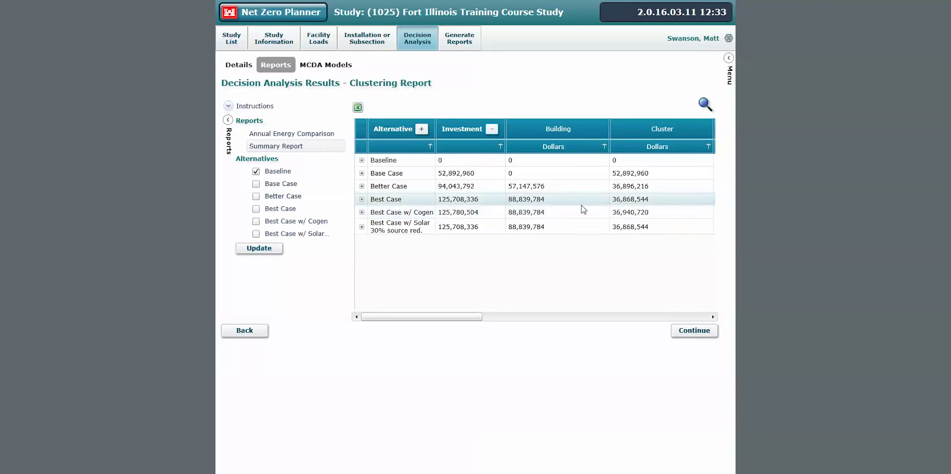
pyautogui.click(493, 130)
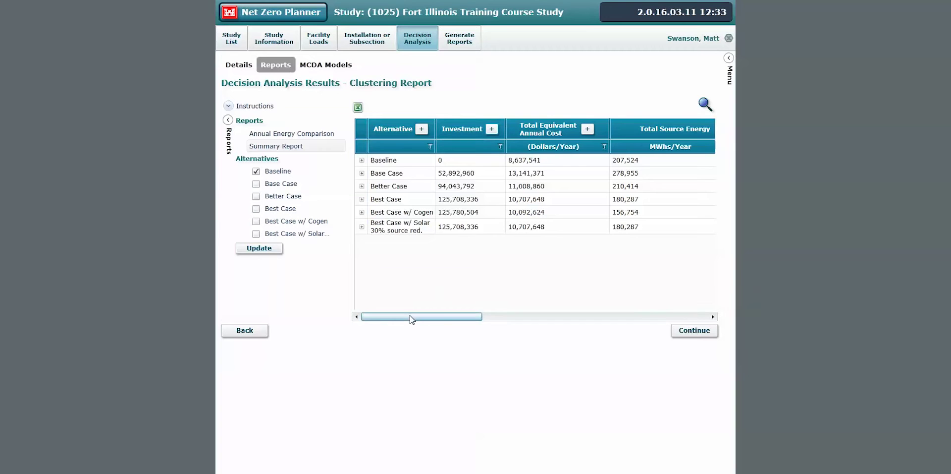
pyautogui.moveTo(410, 318); pyautogui.dragTo(426, 314)
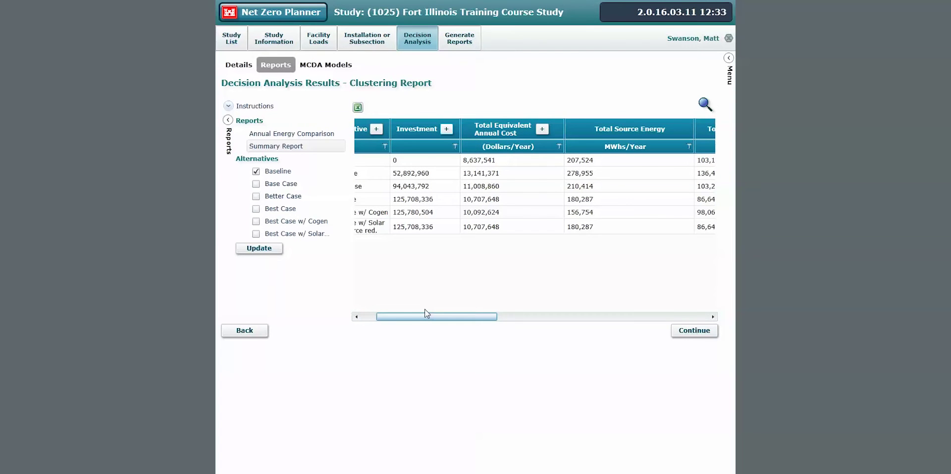
pyautogui.moveTo(425, 315); pyautogui.dragTo(406, 314)
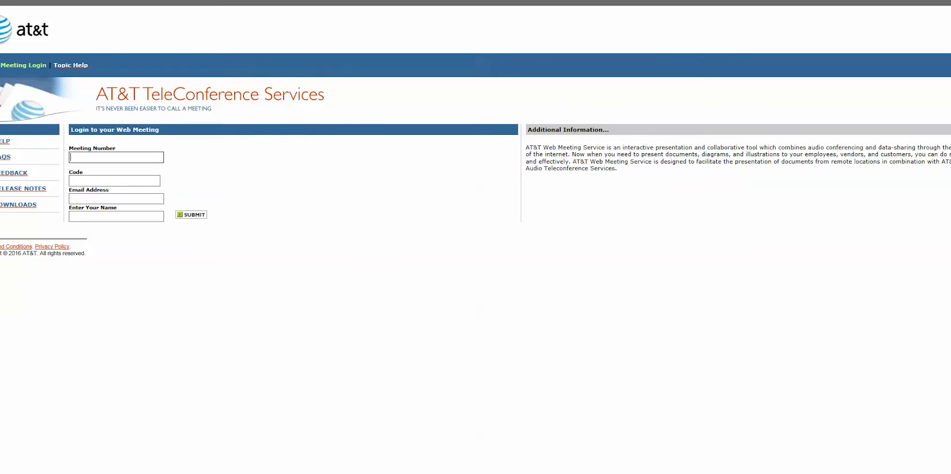
# In a separate browser window, open the NZIE site at nzp.usace.army.mil and authenticate with the DOD EMAIL CA-30 certificate.
pyautogui.write('nz')
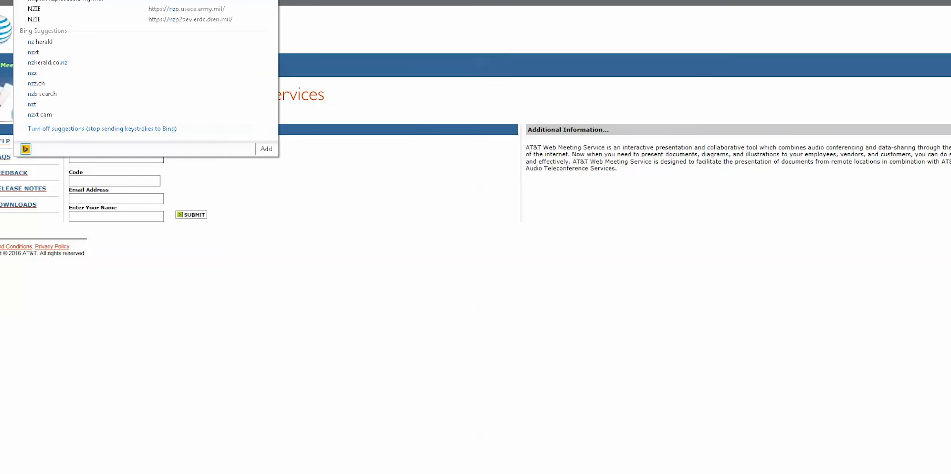
pyautogui.click(98, 8)
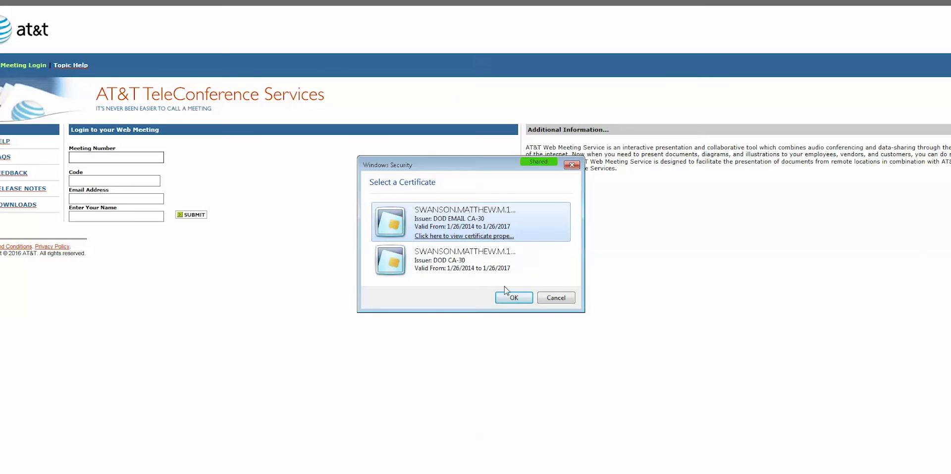
pyautogui.click(510, 297)
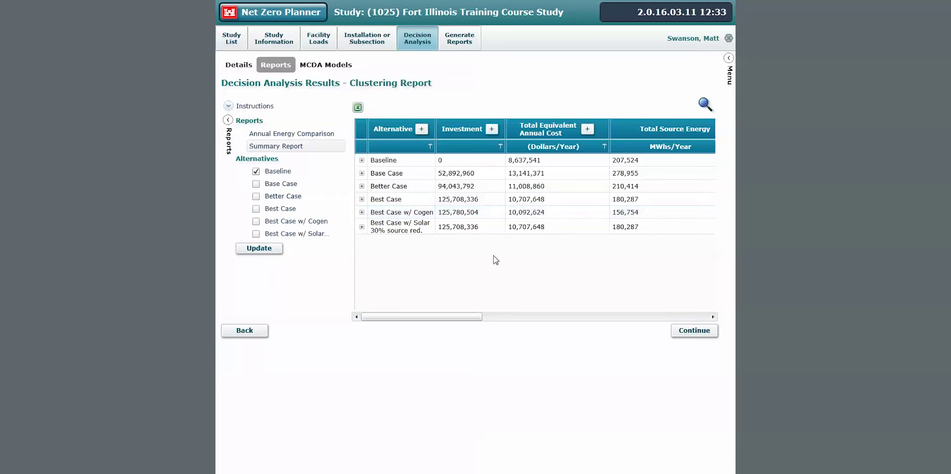
# Enlarge the summary report and compare the cluster results of Best Case and Best Case w/ Cogen.
pyautogui.moveTo(467, 320); pyautogui.dragTo(476, 318)
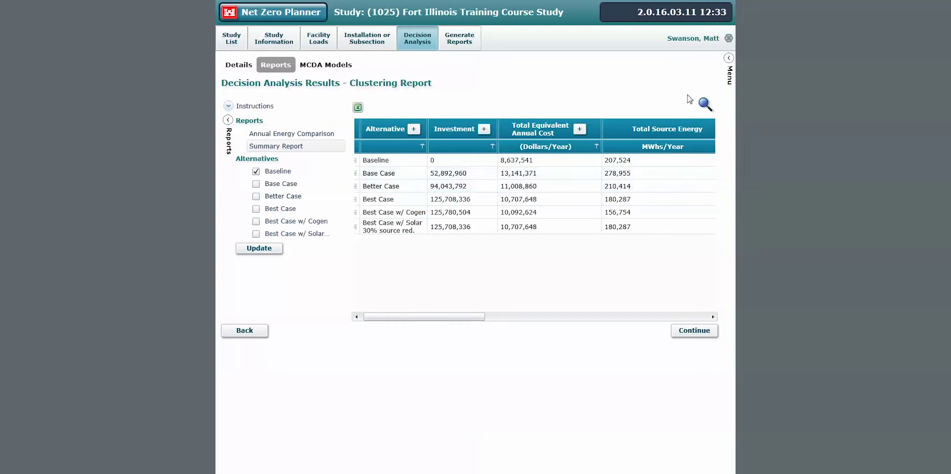
pyautogui.click(705, 104)
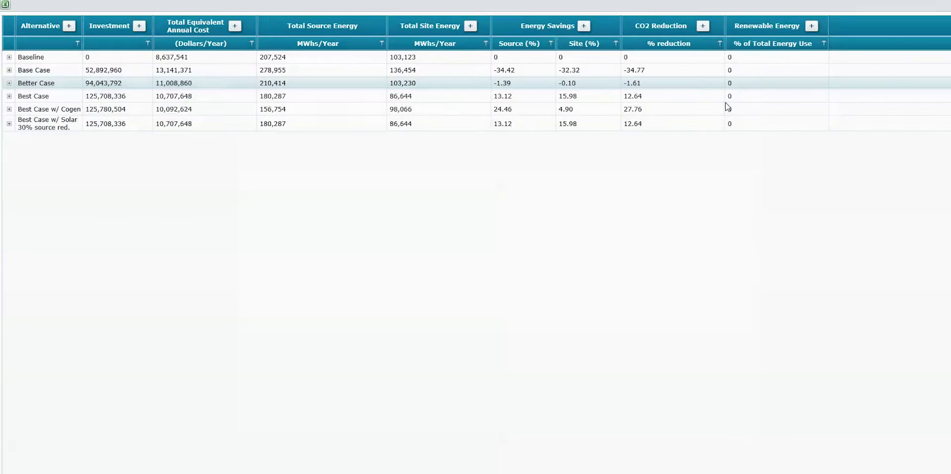
pyautogui.click(9, 95)
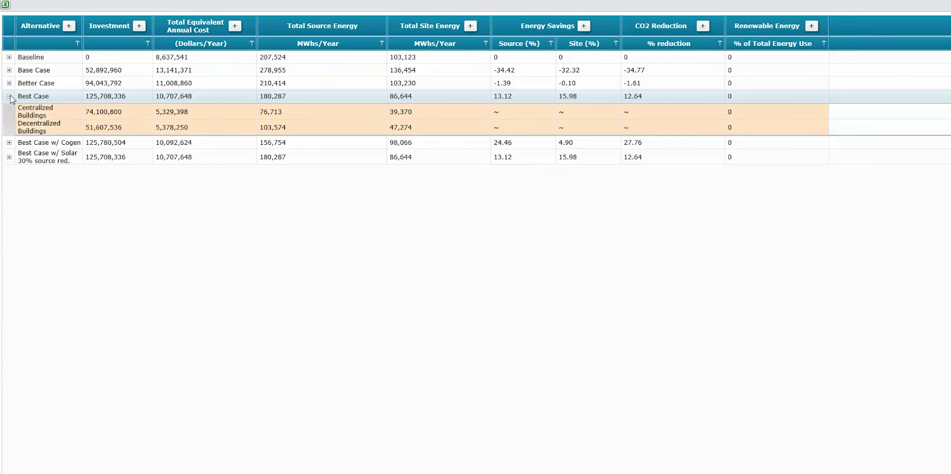
pyautogui.click(9, 143)
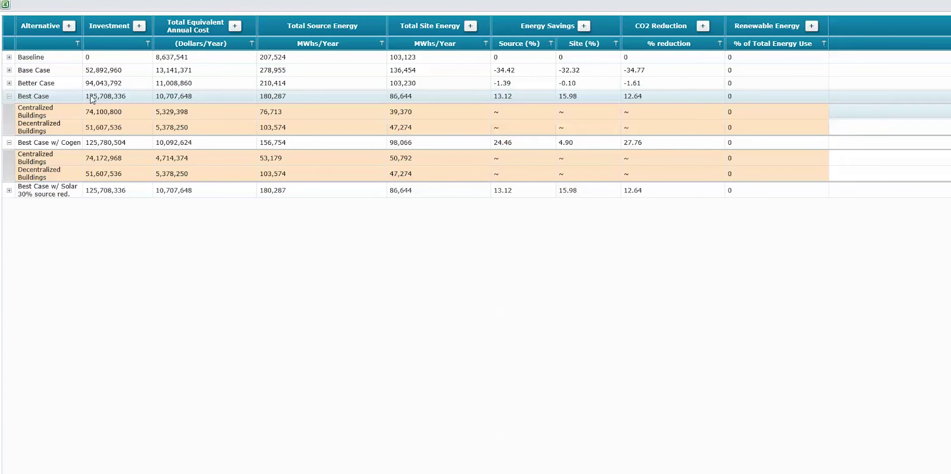
# Check the alternatives' facility counts and square footage, and compare total source energy across the cogen and solar cases.
pyautogui.click(69, 26)
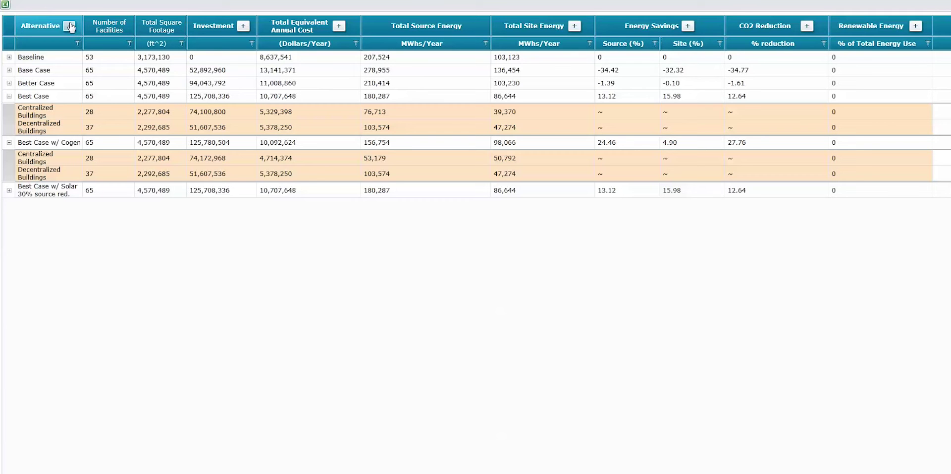
pyautogui.click(70, 26)
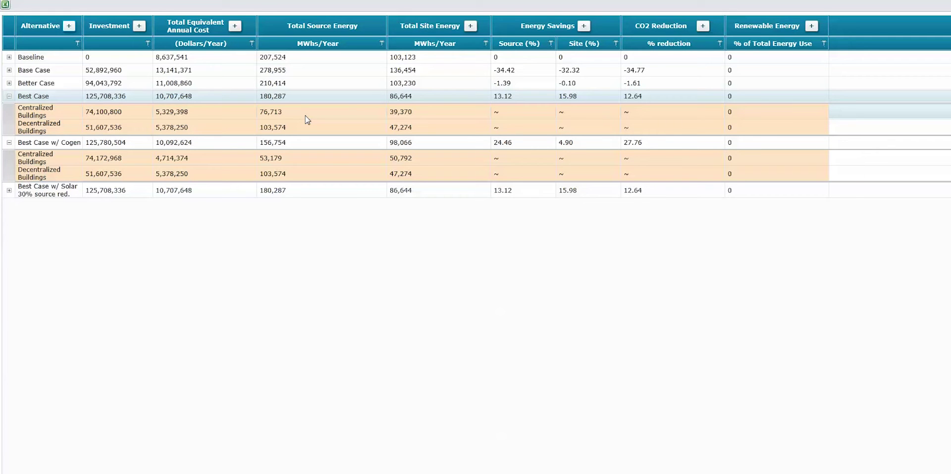
pyautogui.click(310, 142)
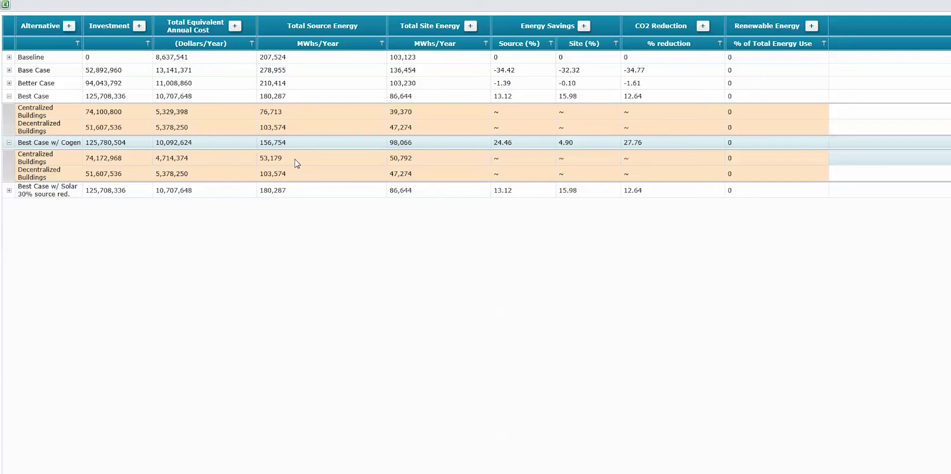
pyautogui.click(283, 191)
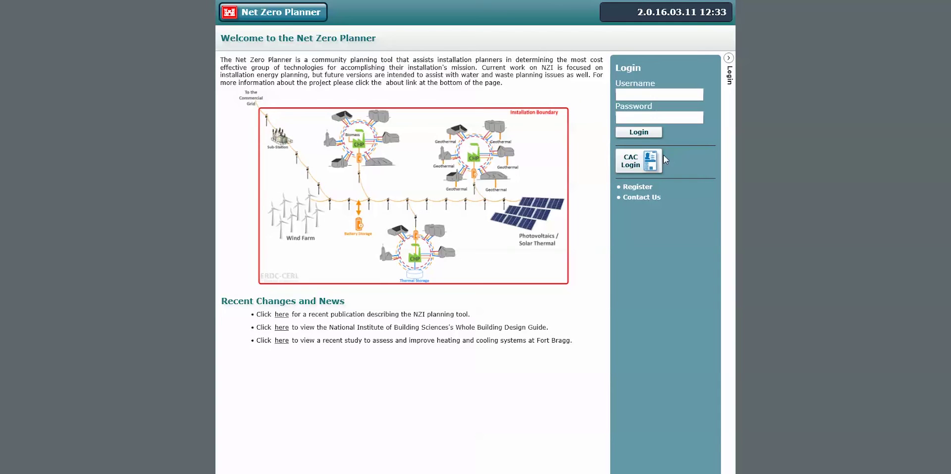
# In the second Net Zero Planner window, log in with CAC and open the Fort Illinois Training Course Study (1025).
pyautogui.click(636, 165)
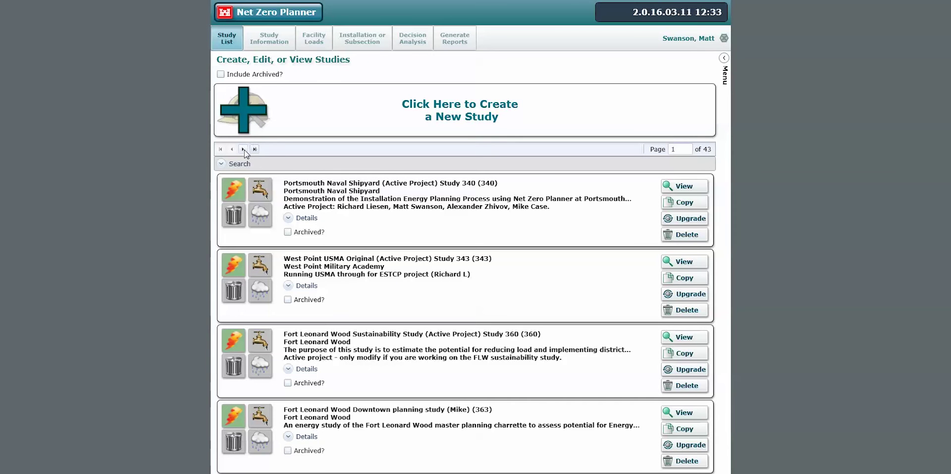
pyautogui.click(243, 149)
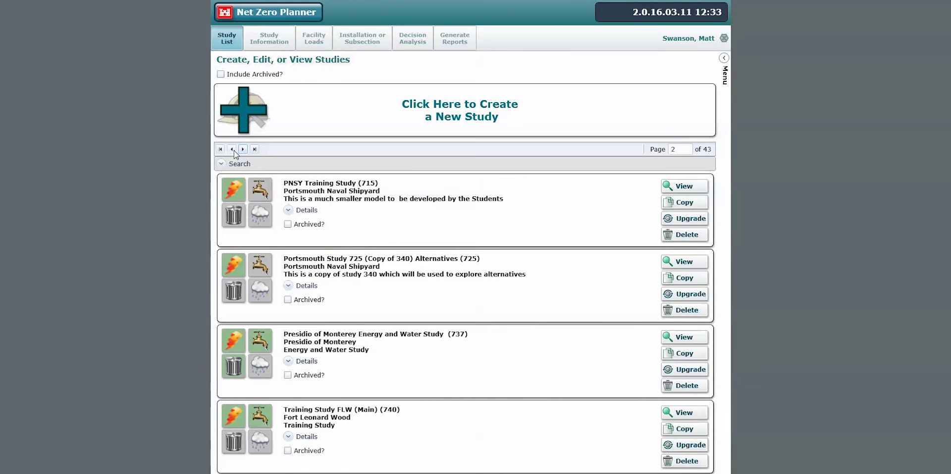
pyautogui.click(255, 149)
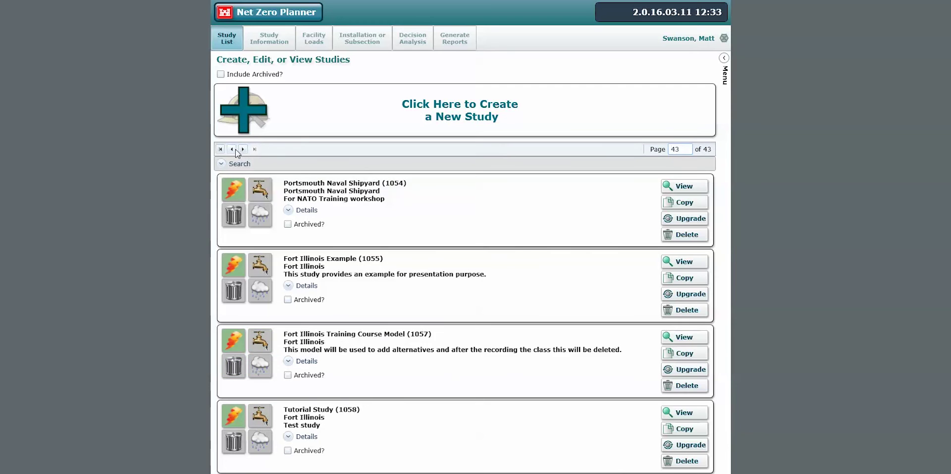
pyautogui.click(232, 149)
pyautogui.click(232, 149)
pyautogui.click(234, 149)
pyautogui.click(234, 149)
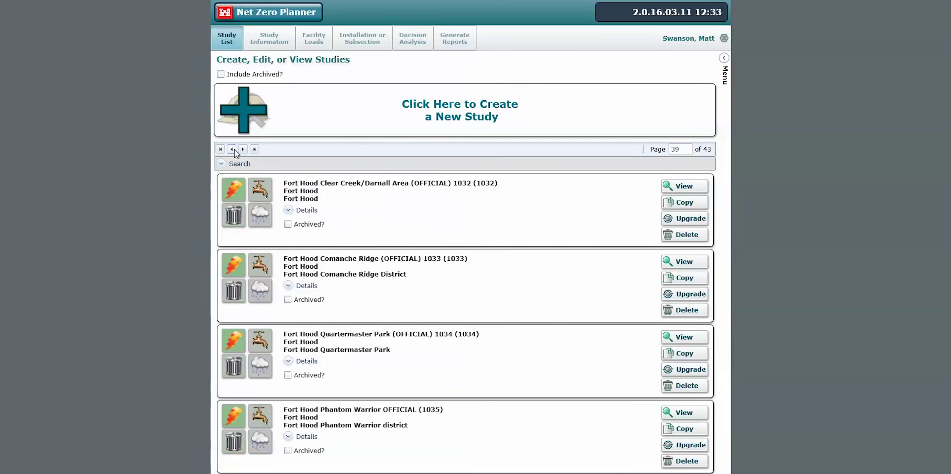
pyautogui.click(234, 150)
pyautogui.click(234, 150)
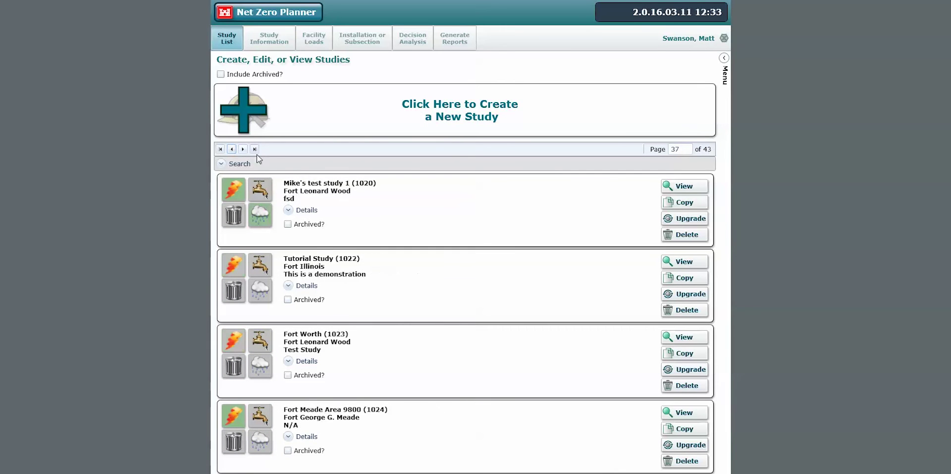
pyautogui.click(684, 473)
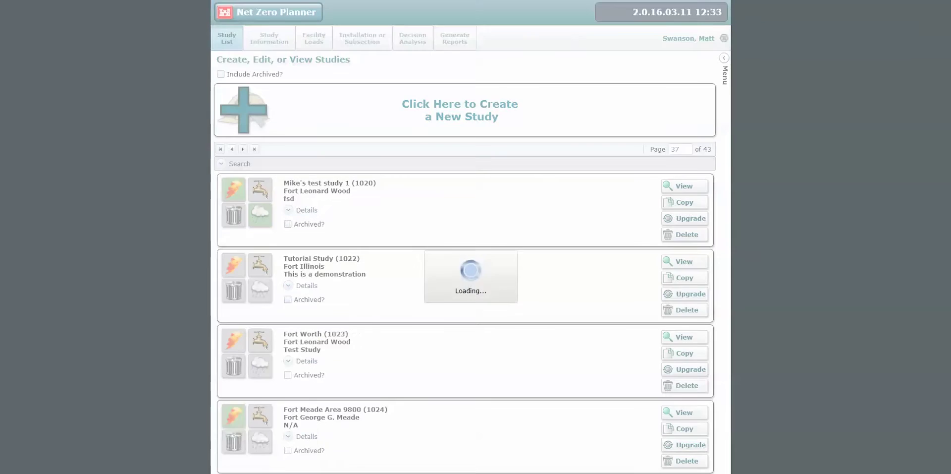
# Compare the Centralized Buildings equipment of Best Case and Best Case w/ Cogen in the installation results' Equipment Overview.
pyautogui.click(362, 39)
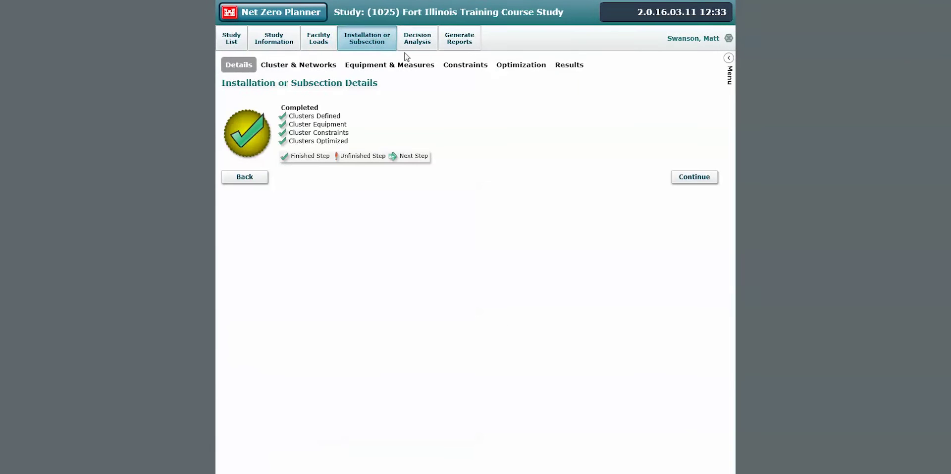
pyautogui.click(577, 69)
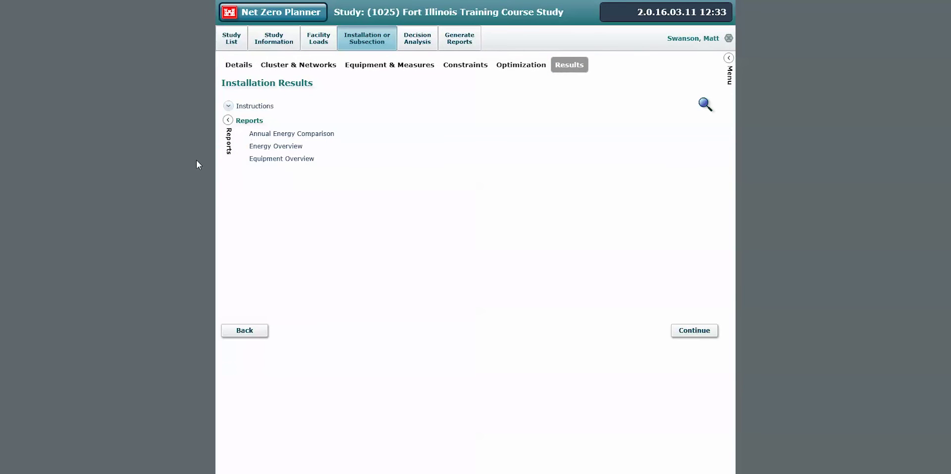
pyautogui.click(264, 165)
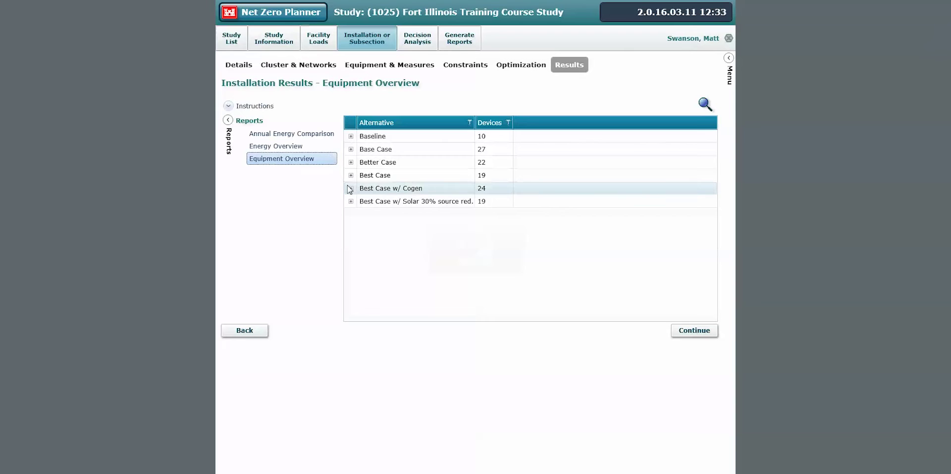
pyautogui.click(352, 188)
pyautogui.click(351, 175)
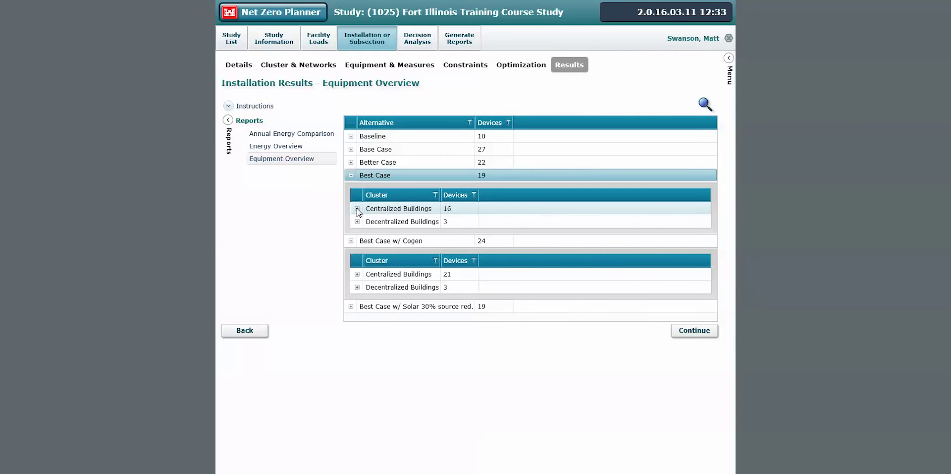
pyautogui.click(357, 208)
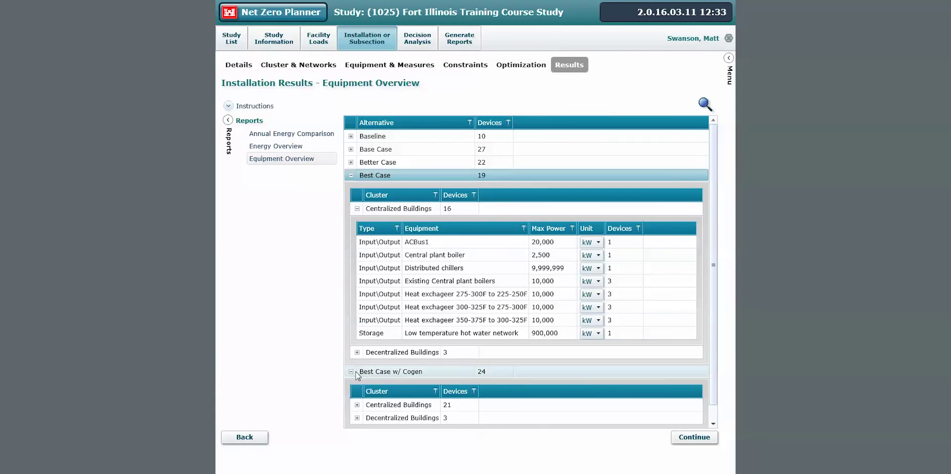
pyautogui.click(357, 404)
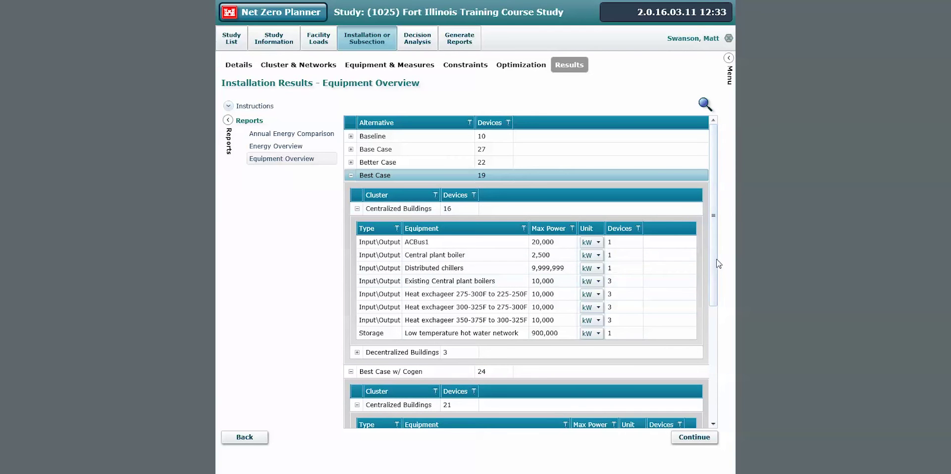
# Examine the boiler and reciprocating engine device counts of Best Case w/ Cogen against the Centralized Buildings equipment of Best Case.
pyautogui.scroll(-1, 715, 267)
pyautogui.moveTo(715, 271); pyautogui.dragTo(720, 284)
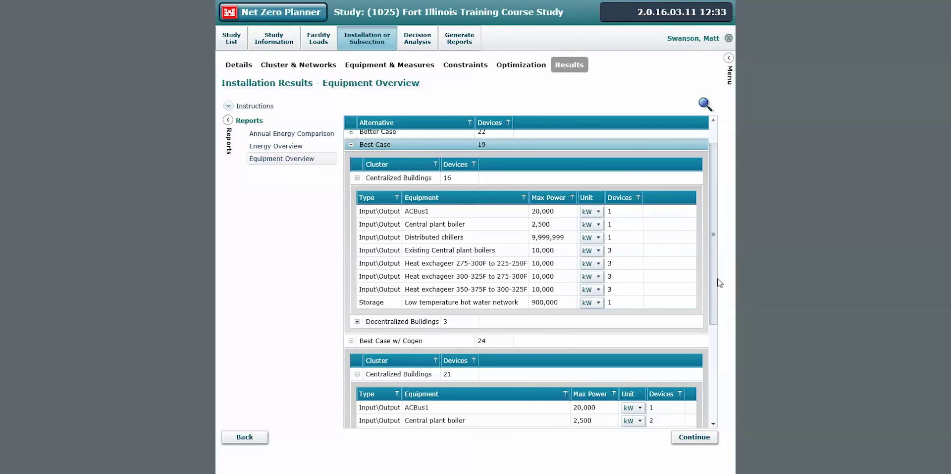
pyautogui.moveTo(718, 280); pyautogui.dragTo(712, 363)
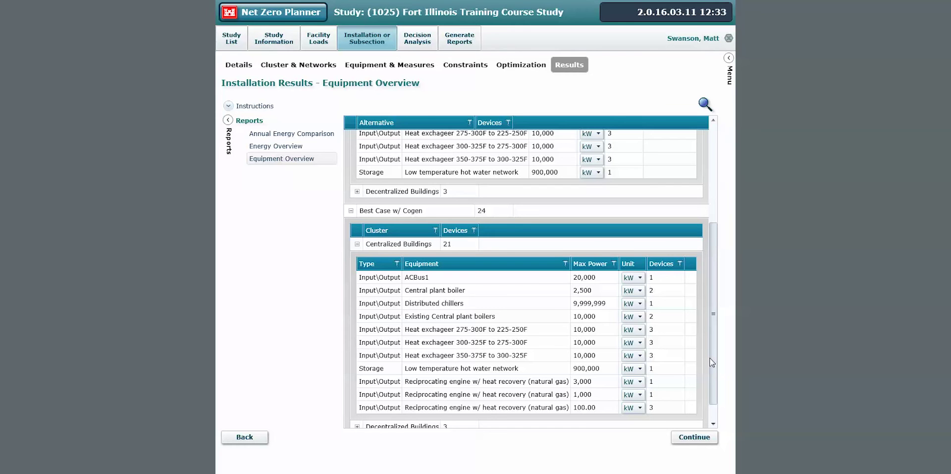
pyautogui.moveTo(712, 363); pyautogui.dragTo(712, 365)
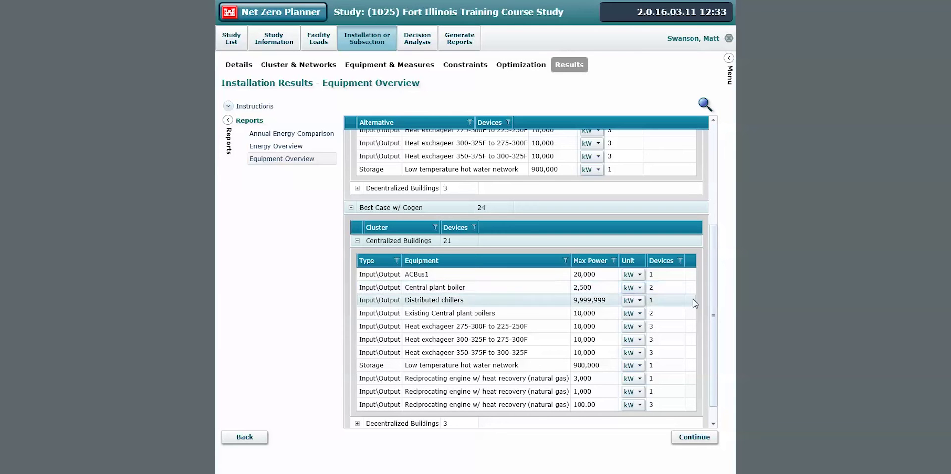
pyautogui.moveTo(712, 307); pyautogui.dragTo(701, 254)
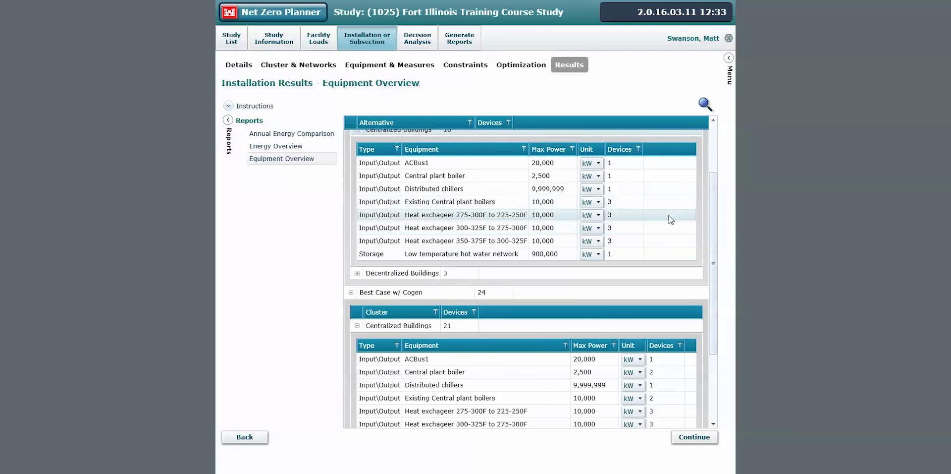
pyautogui.moveTo(715, 245); pyautogui.dragTo(715, 297)
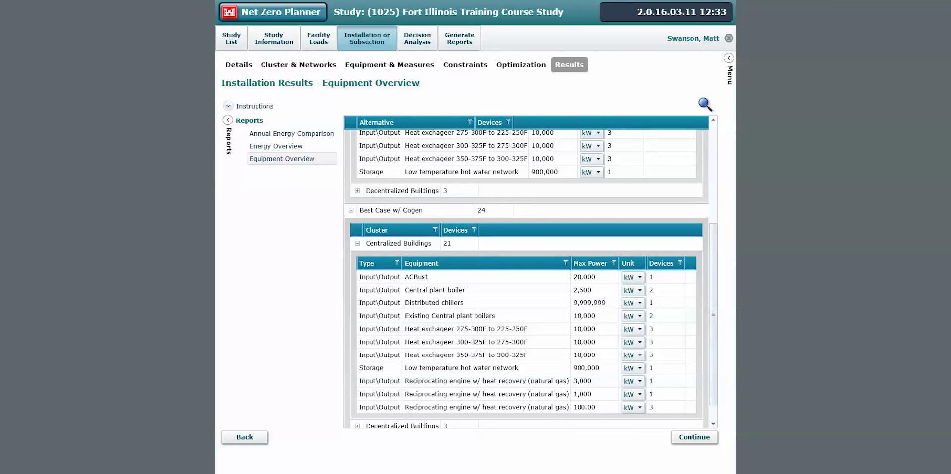
# Open the decision analysis Summary Report and compare the cost and energy of Best Case w/ Solar 30% source red. and its clusters.
pyautogui.click(417, 38)
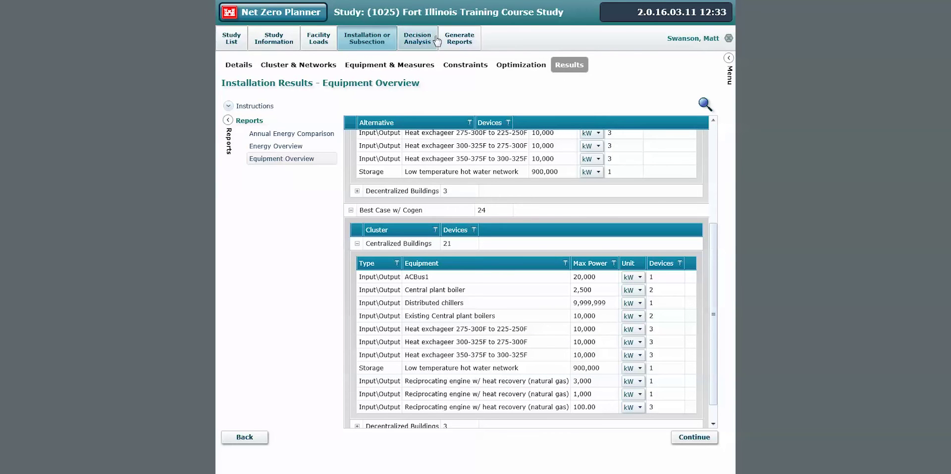
pyautogui.click(279, 69)
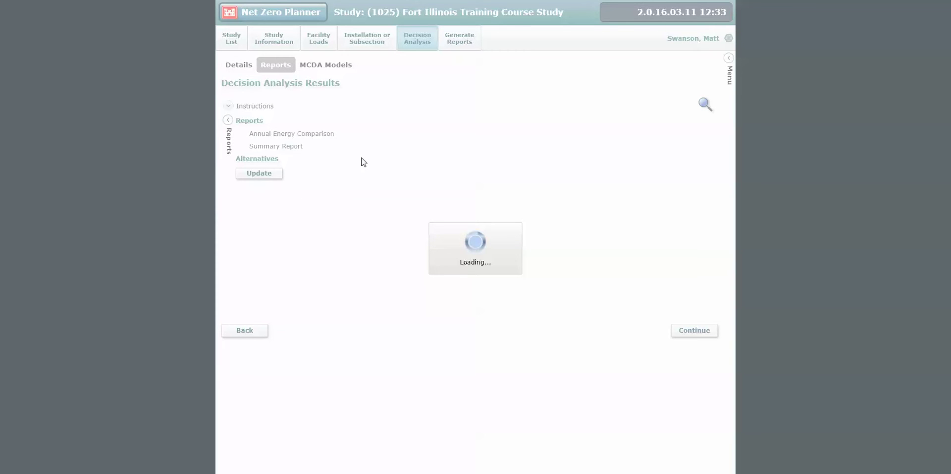
pyautogui.click(292, 147)
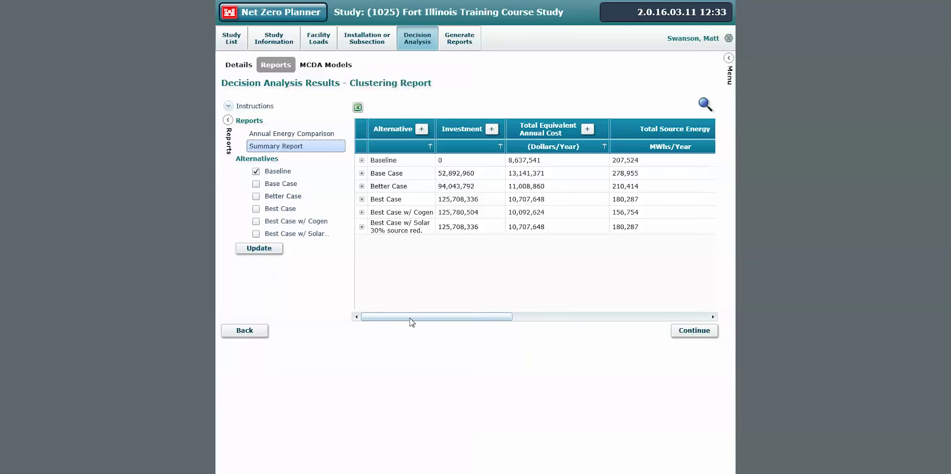
pyautogui.moveTo(411, 322)
pyautogui.mouseDown()
pyautogui.moveTo(419, 319)
pyautogui.moveTo(406, 325)
pyautogui.mouseUp()
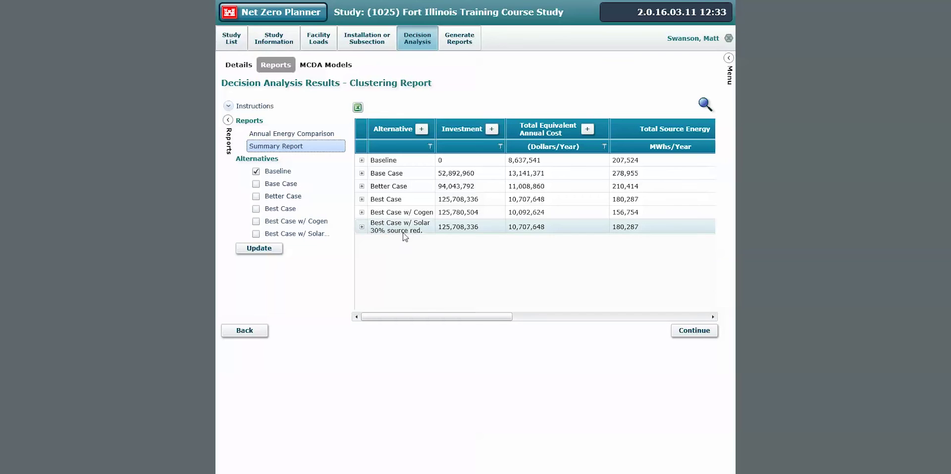
pyautogui.click(362, 227)
pyautogui.moveTo(414, 318); pyautogui.dragTo(456, 318)
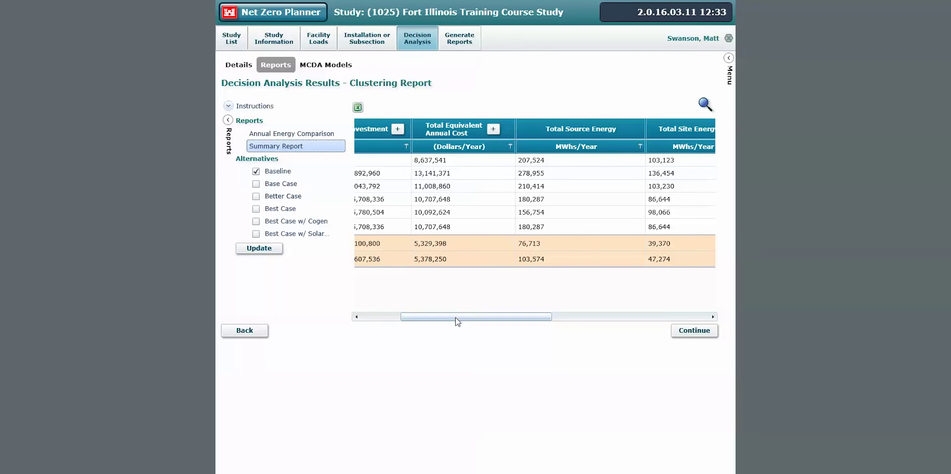
pyautogui.moveTo(454, 318); pyautogui.dragTo(491, 317)
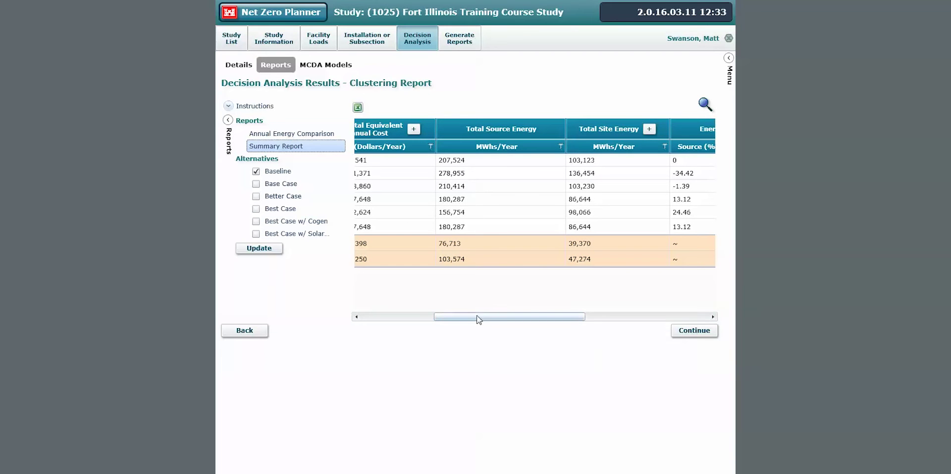
pyautogui.moveTo(478, 318)
pyautogui.mouseDown()
pyautogui.moveTo(392, 319)
pyautogui.moveTo(459, 319)
pyautogui.mouseUp()
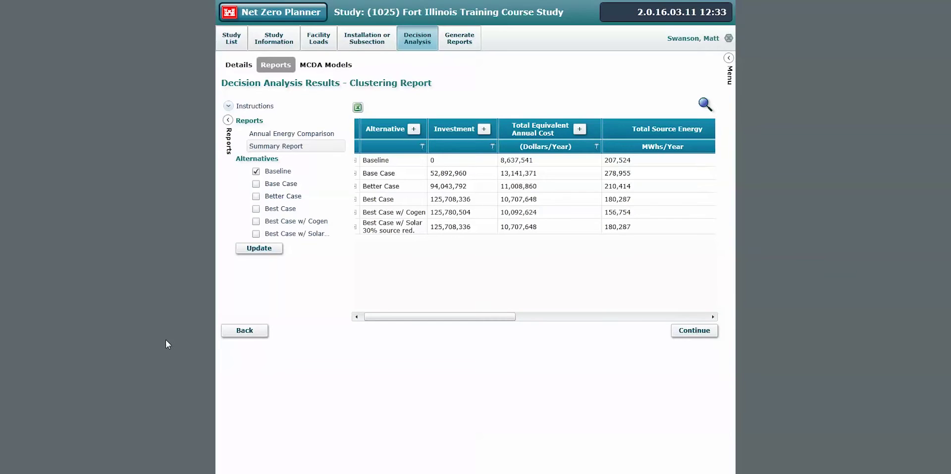
# In the Best Case w/ Solar 30% source red. equipment, set Max Num. to 9 for the Solar PV 10, 100 and 1000 kW systems.
pyautogui.click(362, 44)
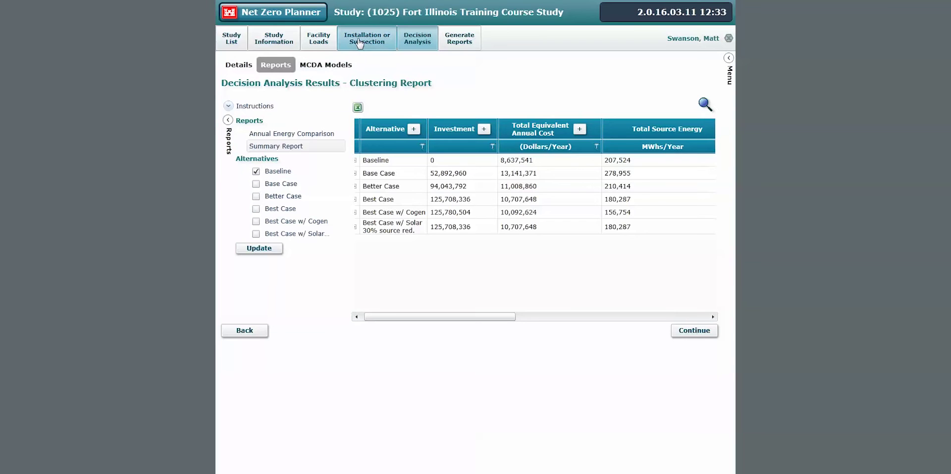
pyautogui.click(390, 64)
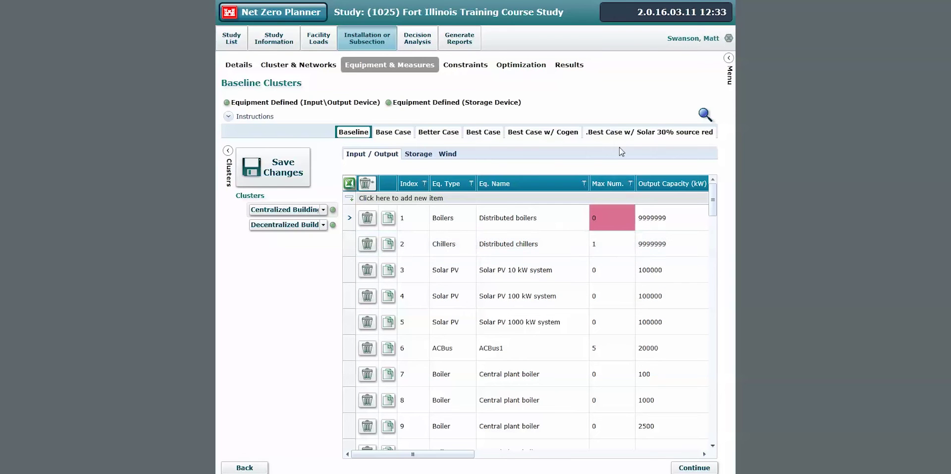
pyautogui.click(651, 134)
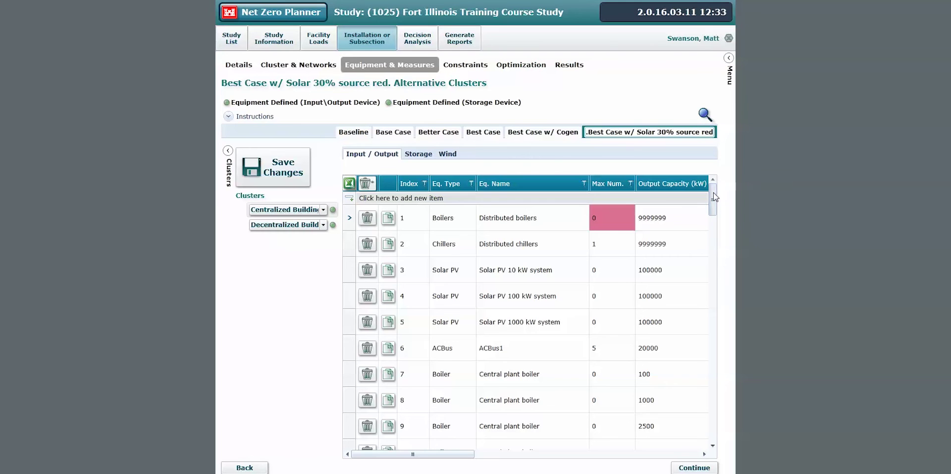
pyautogui.scroll(-1, 714, 195)
pyautogui.scroll(1, 714, 198)
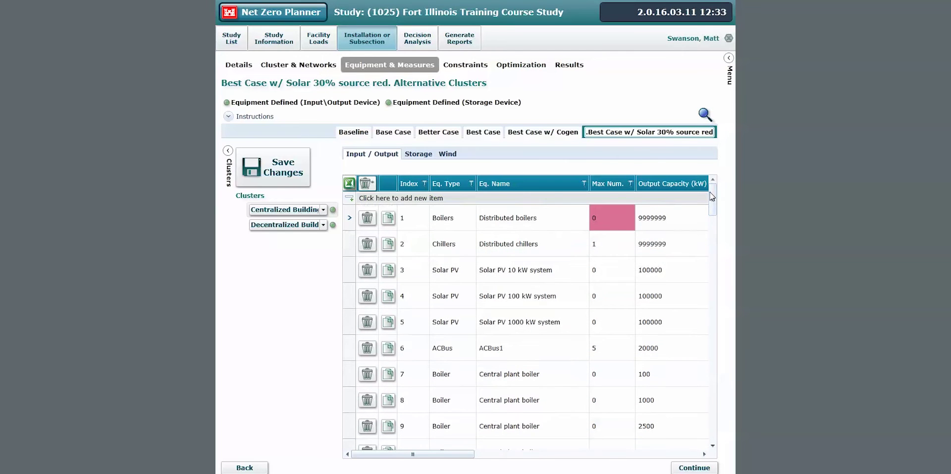
pyautogui.click(609, 272)
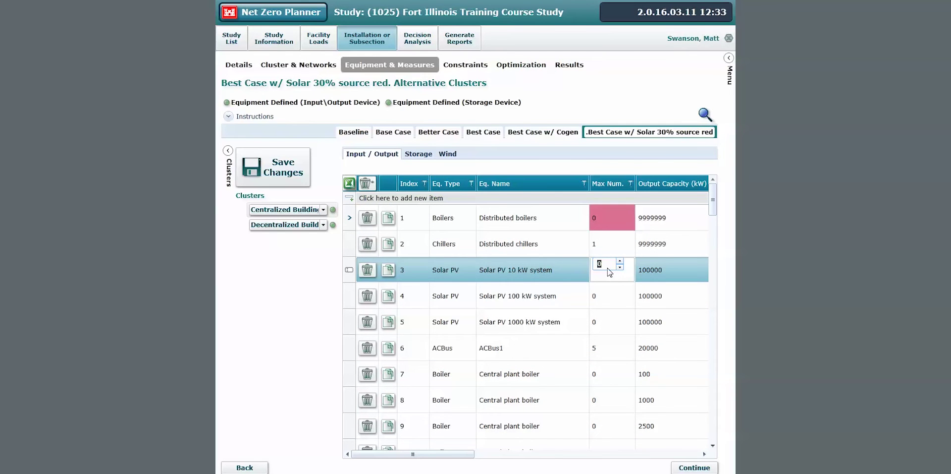
pyautogui.click(609, 298)
pyautogui.write('9')
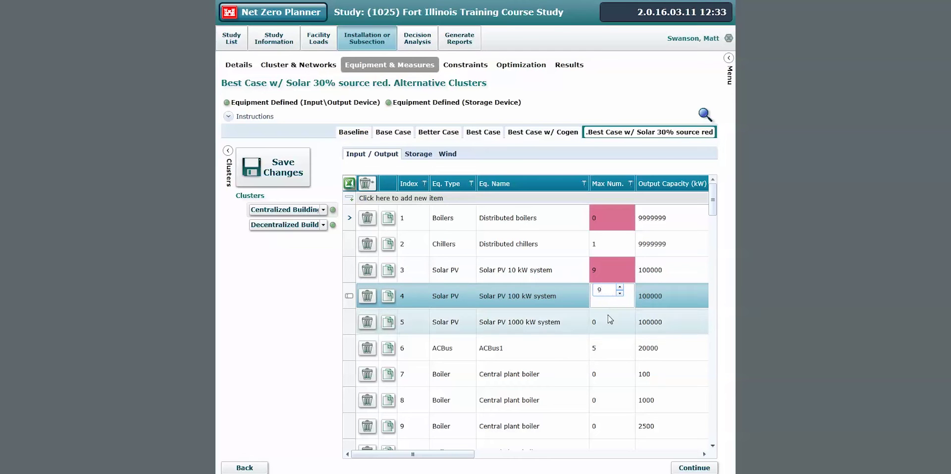
pyautogui.click(609, 321)
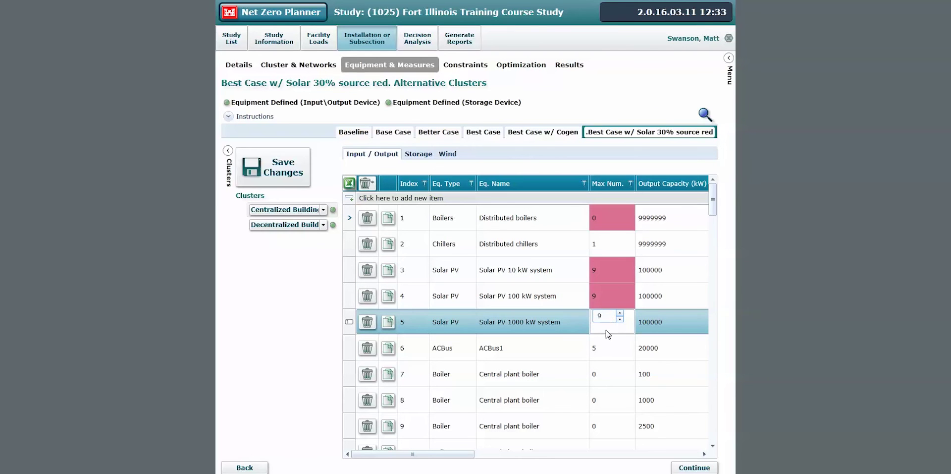
pyautogui.click(608, 346)
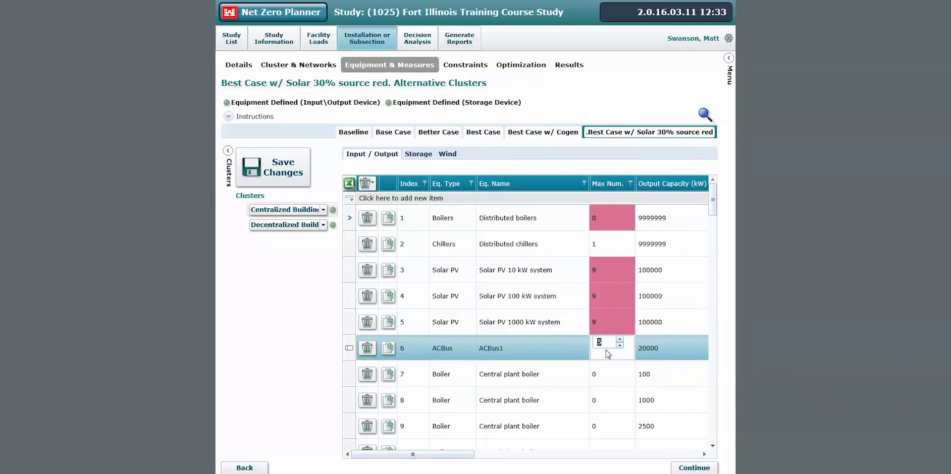
pyautogui.click(606, 314)
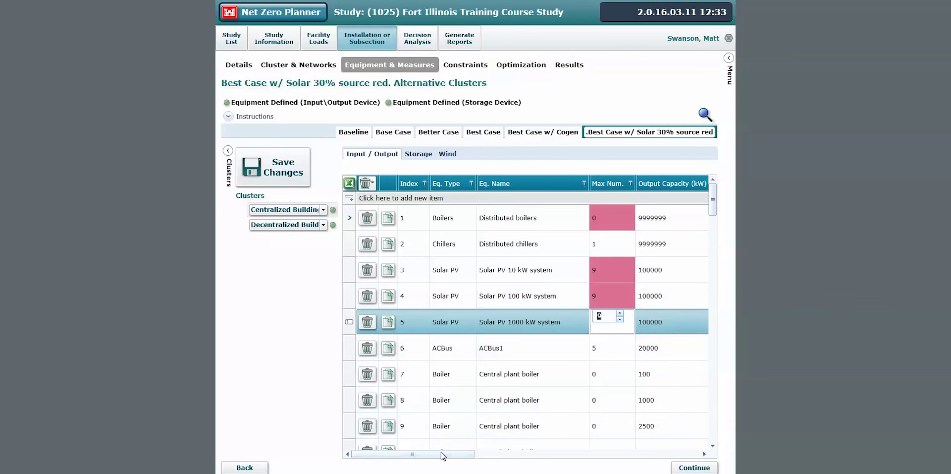
# Check the Solar PV systems' output capacities and inputs, and save the equipment changes.
pyautogui.moveTo(433, 454); pyautogui.dragTo(486, 455)
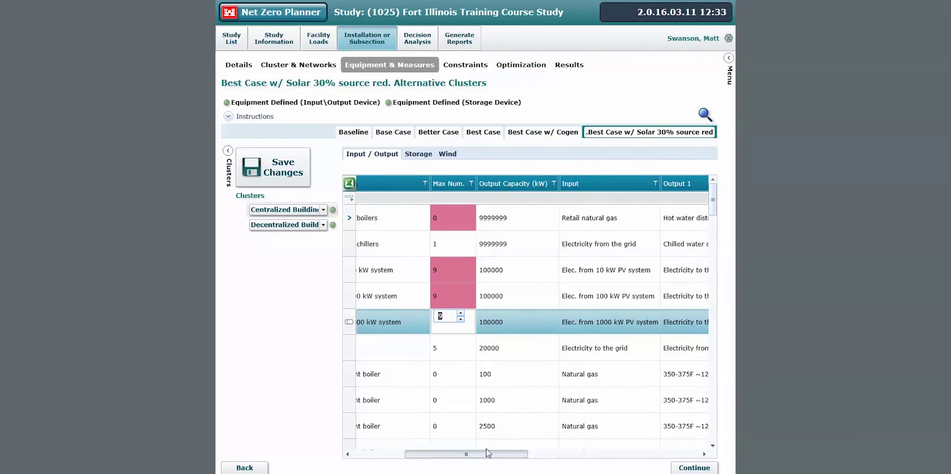
pyautogui.click(501, 306)
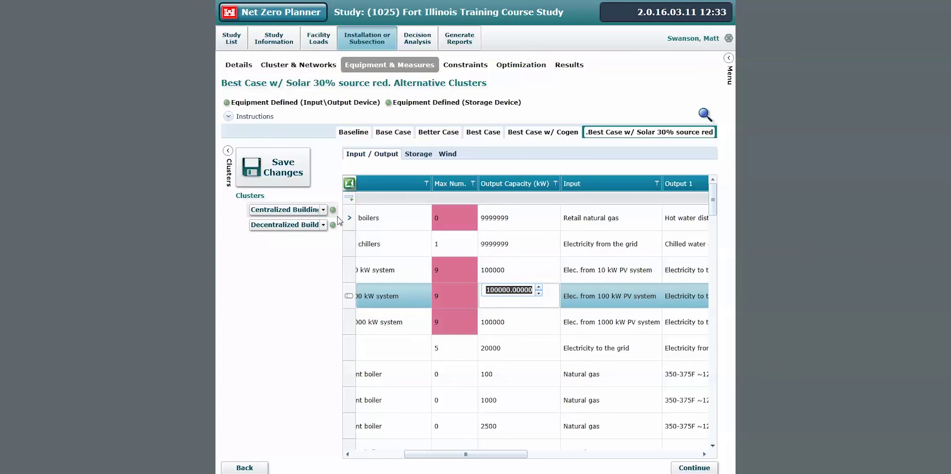
pyautogui.click(293, 189)
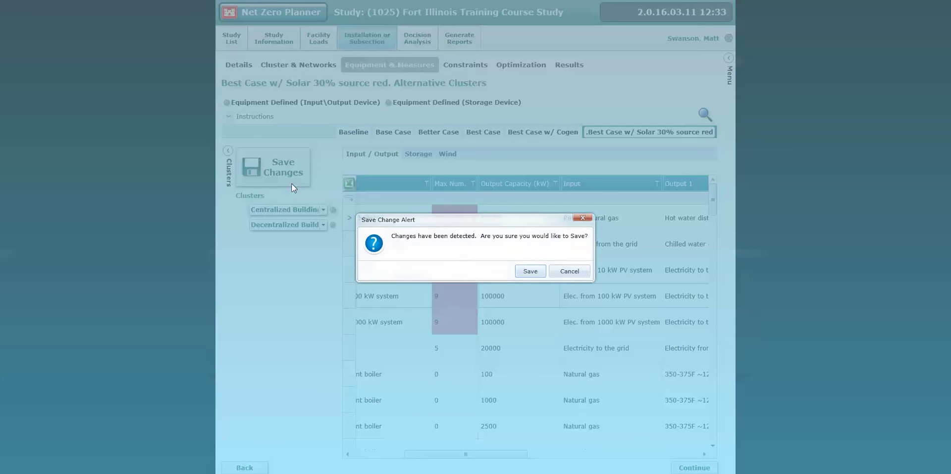
pyautogui.click(525, 268)
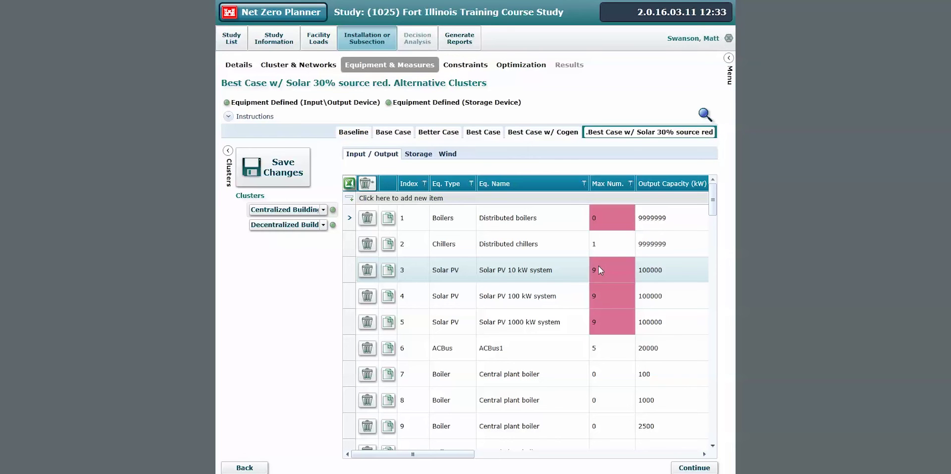
# Run the energy optimization for the study and refresh the optimization statuses.
pyautogui.click(514, 70)
pyautogui.click(494, 138)
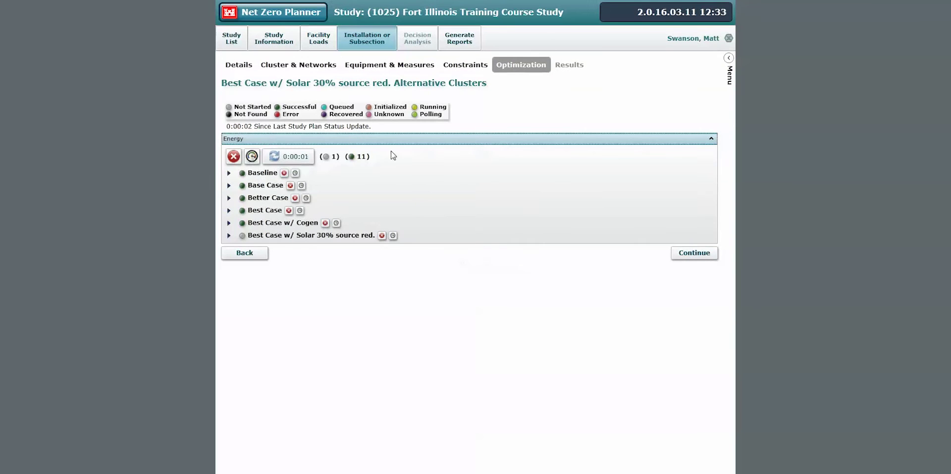
pyautogui.click(252, 156)
pyautogui.click(515, 270)
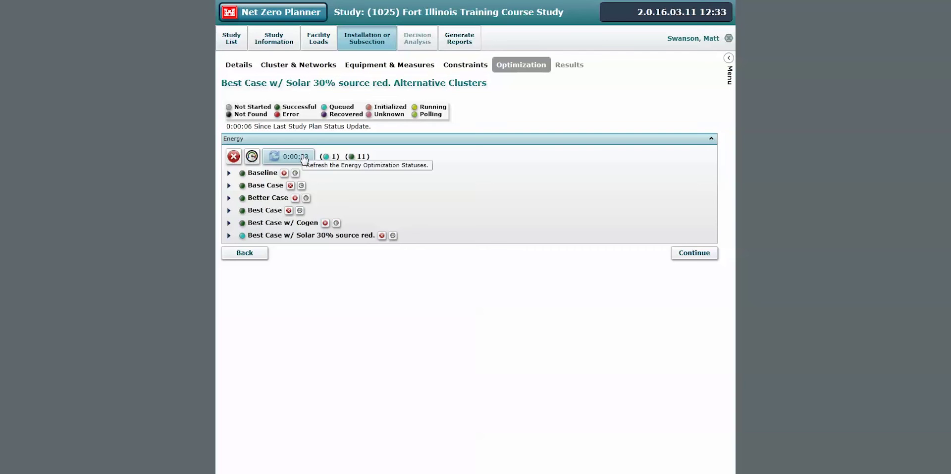
pyautogui.click(305, 159)
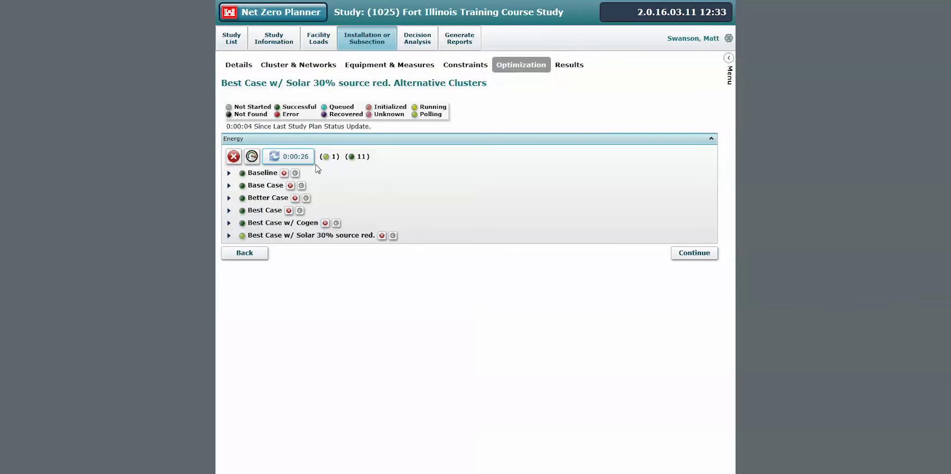
pyautogui.click(292, 158)
# Review the Centralized Buildings equipment of Best Case w/ Solar 30% source red. in the Equipment Overview results.
pyautogui.click(572, 71)
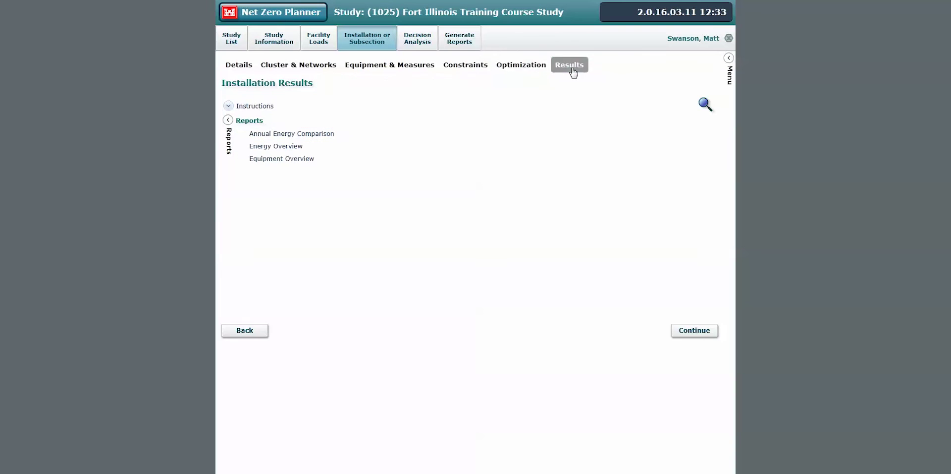
pyautogui.click(291, 160)
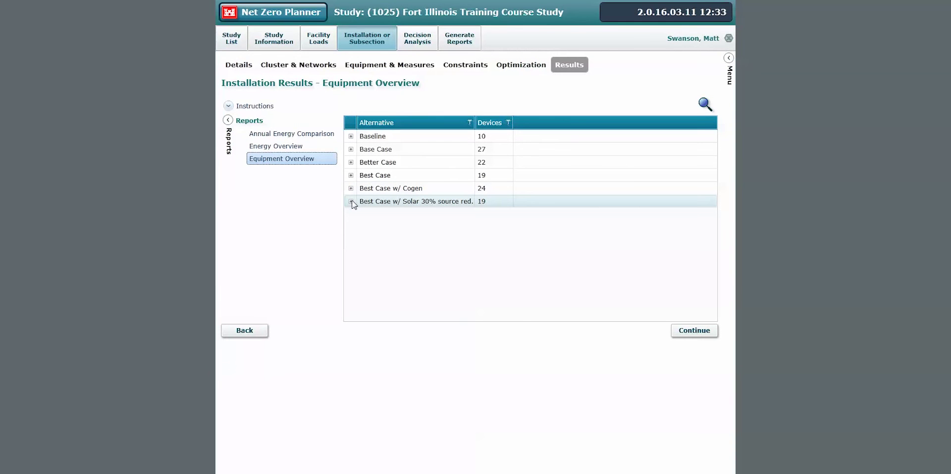
pyautogui.click(351, 201)
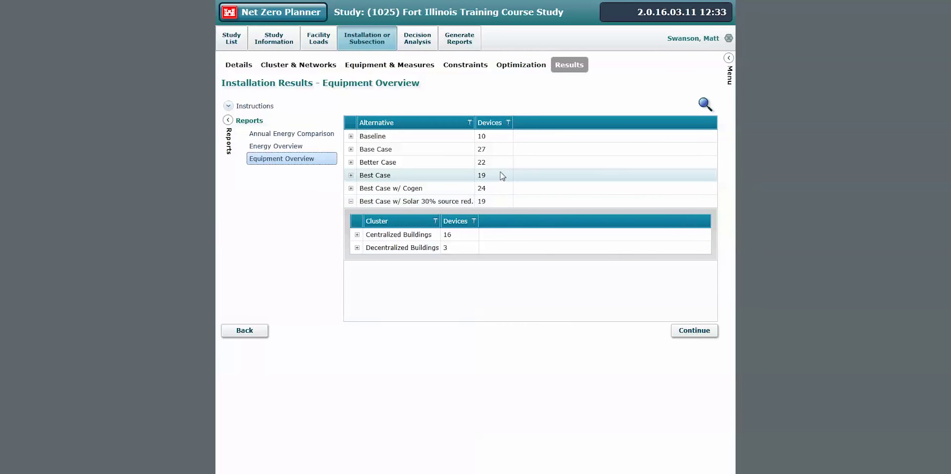
pyautogui.click(357, 235)
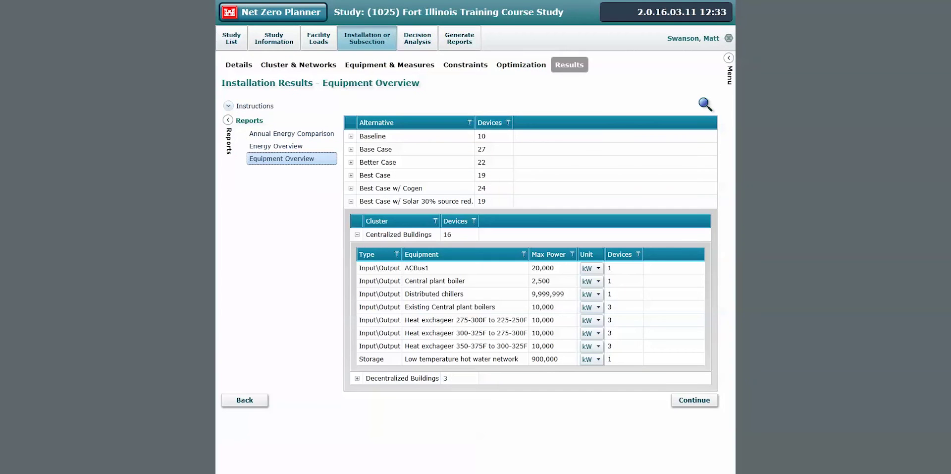
# Set Centralized Buildings' Maximum Source Energy to 150,000,000 kWh in Best Case w/ Solar 30% source red., and check Total Source Energy in the Summary Report.
pyautogui.click(466, 66)
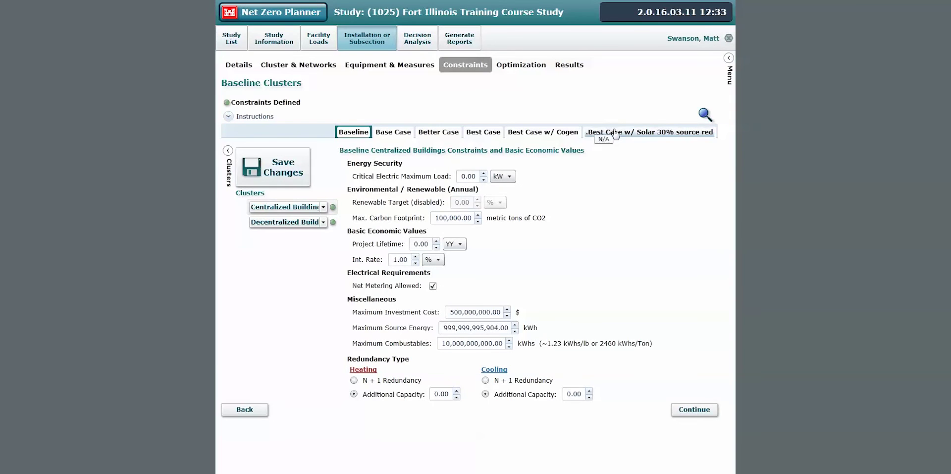
pyautogui.click(615, 133)
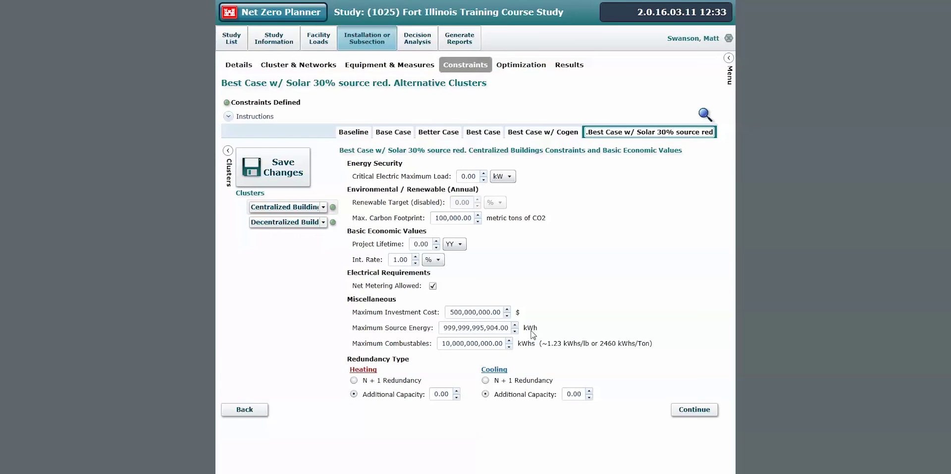
pyautogui.click(492, 328)
pyautogui.write('150')
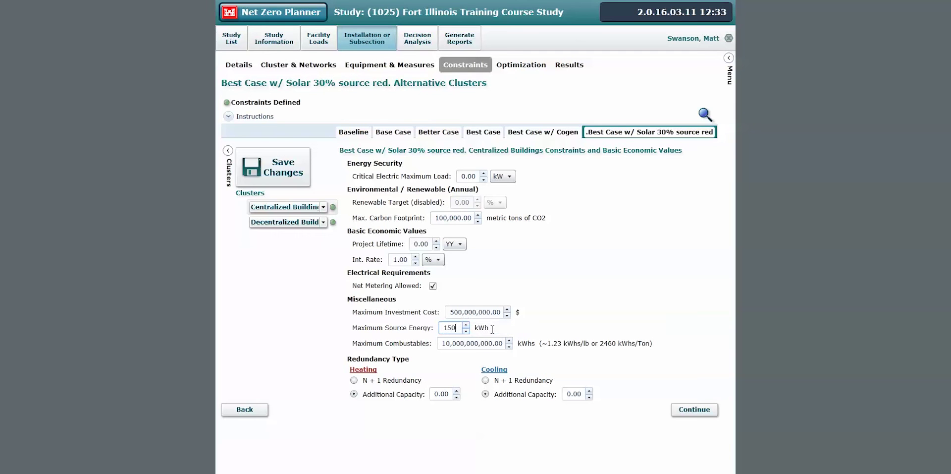
pyautogui.write('000000')
pyautogui.moveTo(465, 327); pyautogui.dragTo(456, 327)
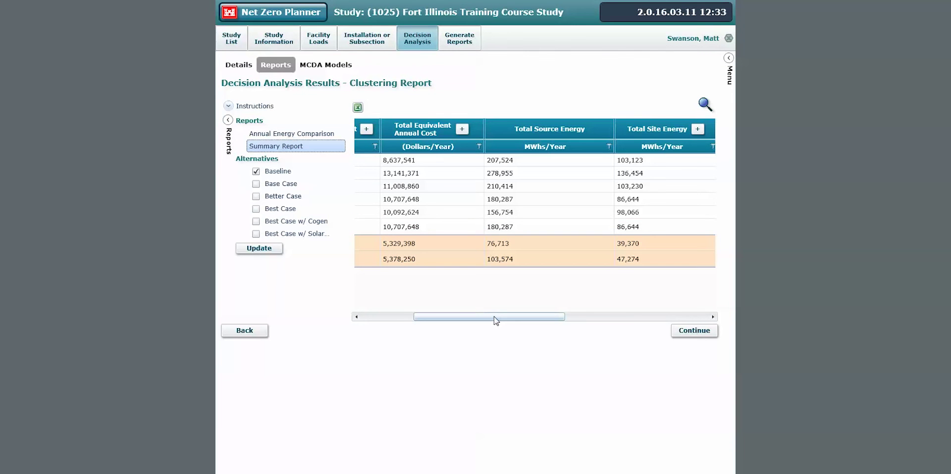
pyautogui.moveTo(496, 319); pyautogui.dragTo(449, 322)
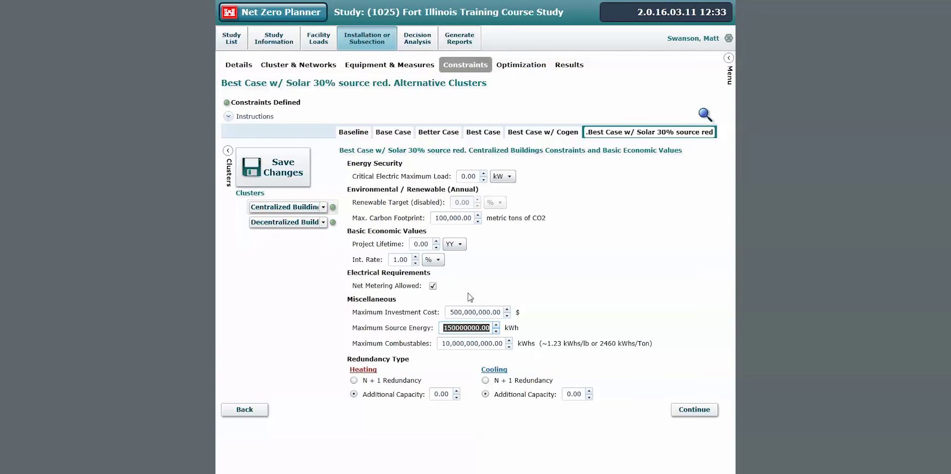
pyautogui.click(476, 312)
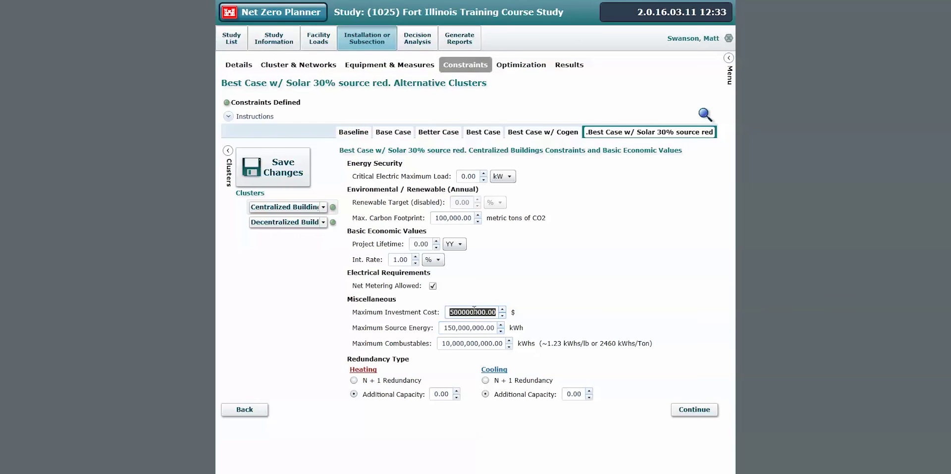
pyautogui.click(455, 329)
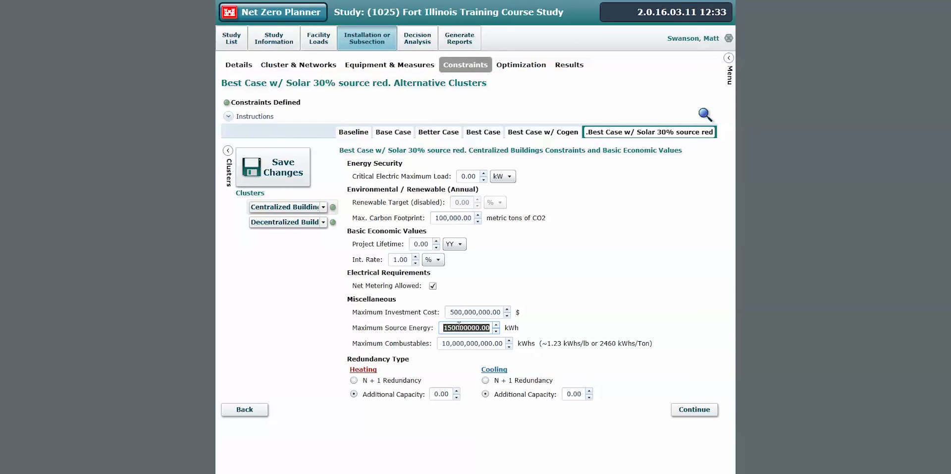
# Set the Decentralized Buildings' Maximum Source Energy to 70,000,000 kWh and save the constraint changes.
pyautogui.click(287, 223)
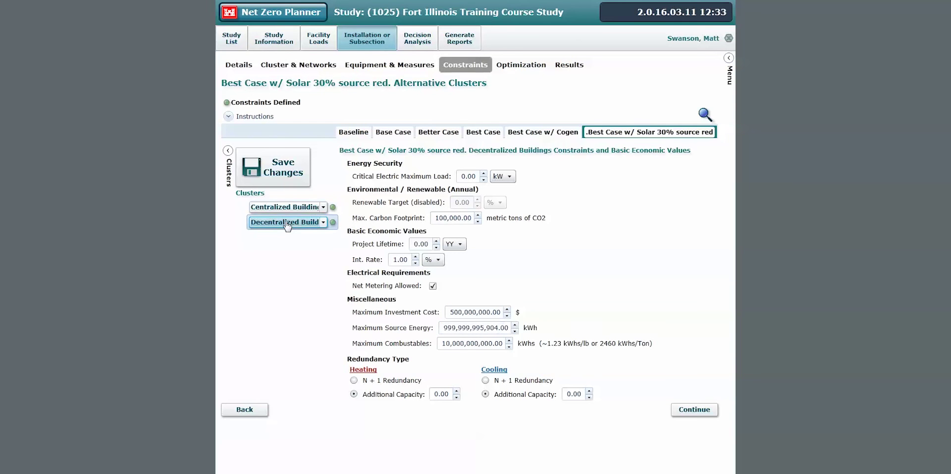
pyautogui.click(461, 326)
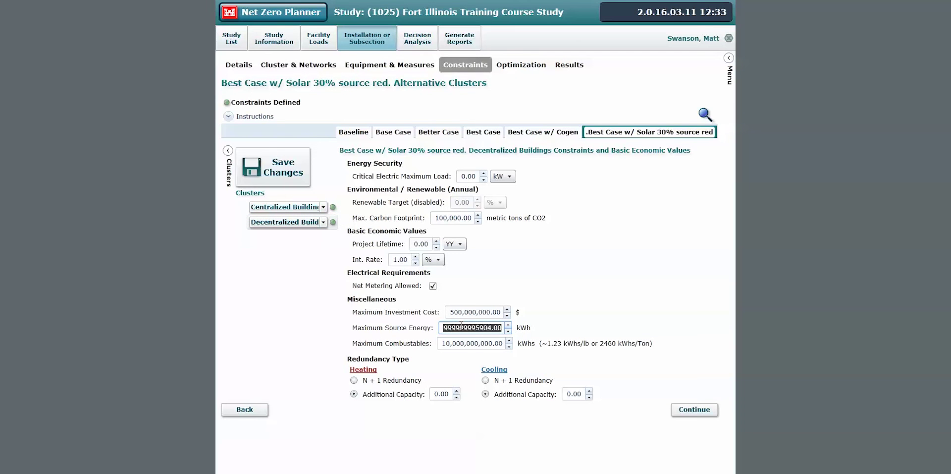
pyautogui.write('70')
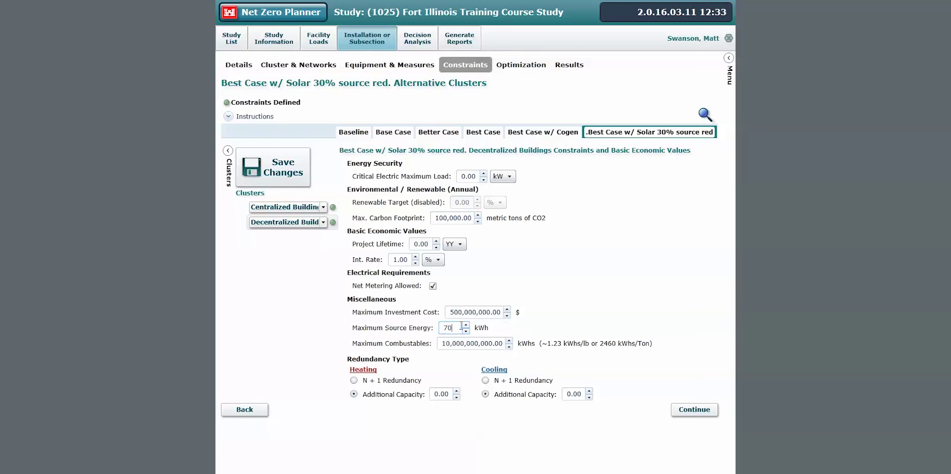
pyautogui.write('000000')
pyautogui.click(466, 311)
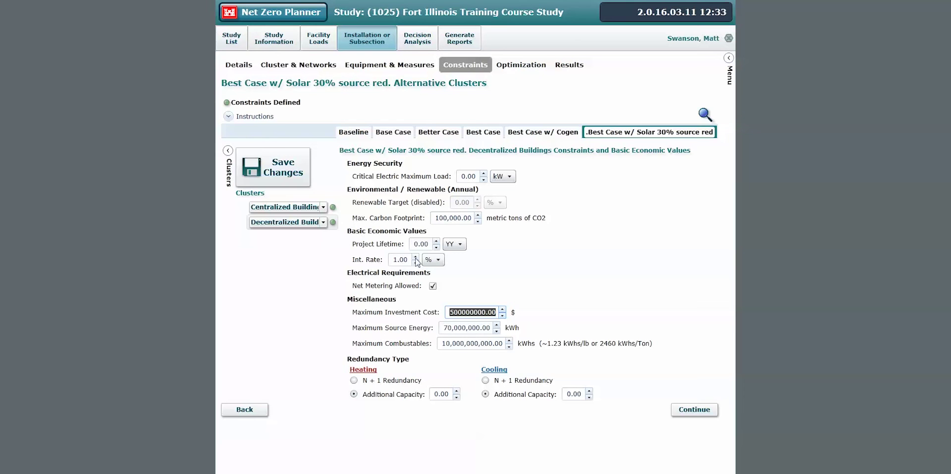
pyautogui.click(263, 173)
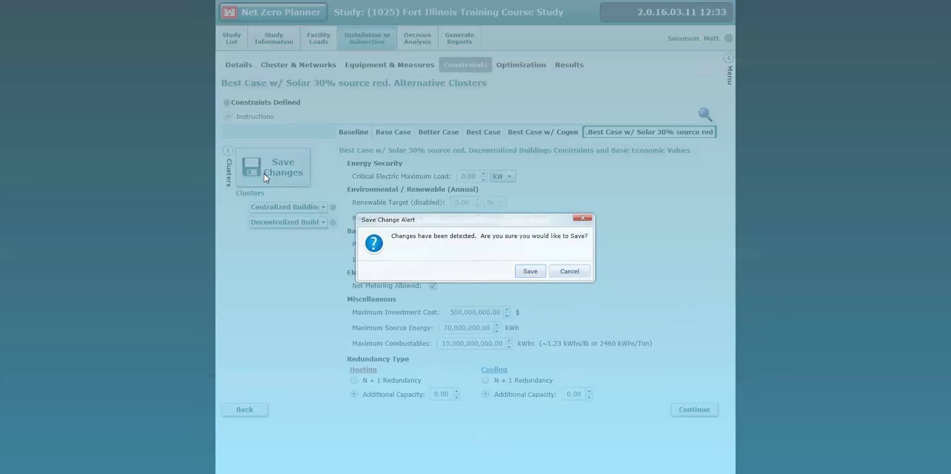
pyautogui.click(530, 271)
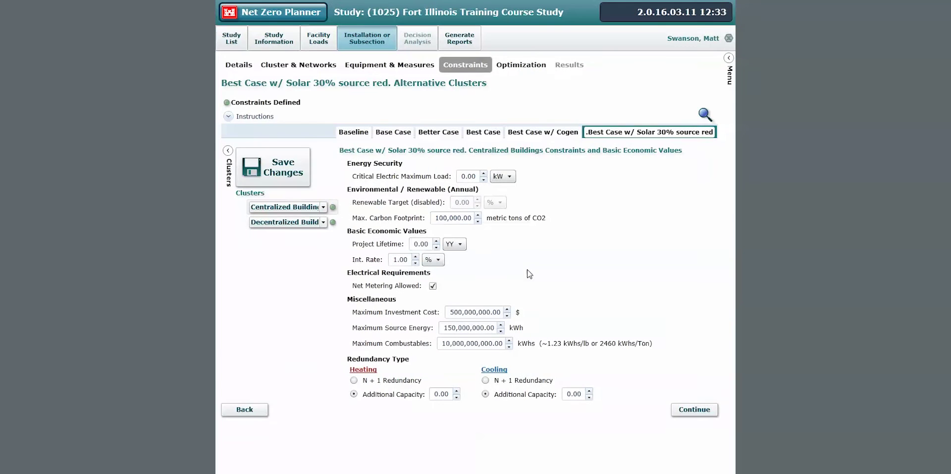
# In the alternative's Decentralized Buildings equipment, set Max Num. to 9 for the Solar PV 10, 100 and 1000 kW systems and save.
pyautogui.click(372, 70)
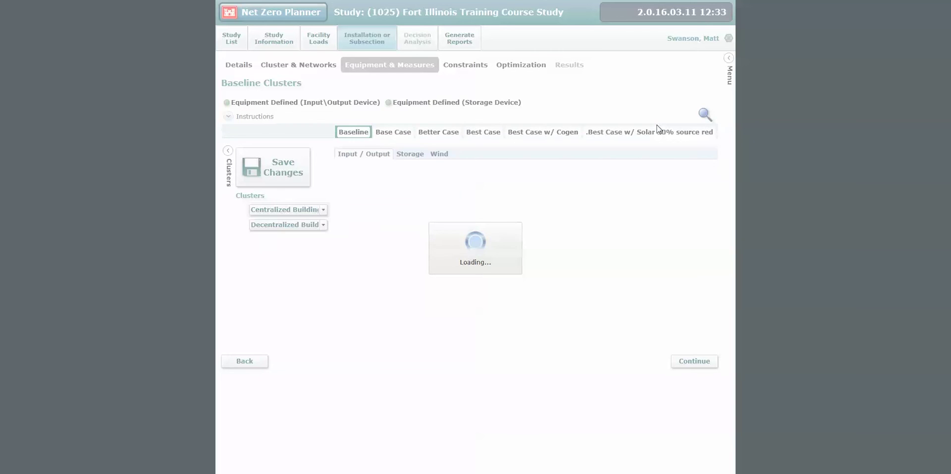
pyautogui.click(659, 131)
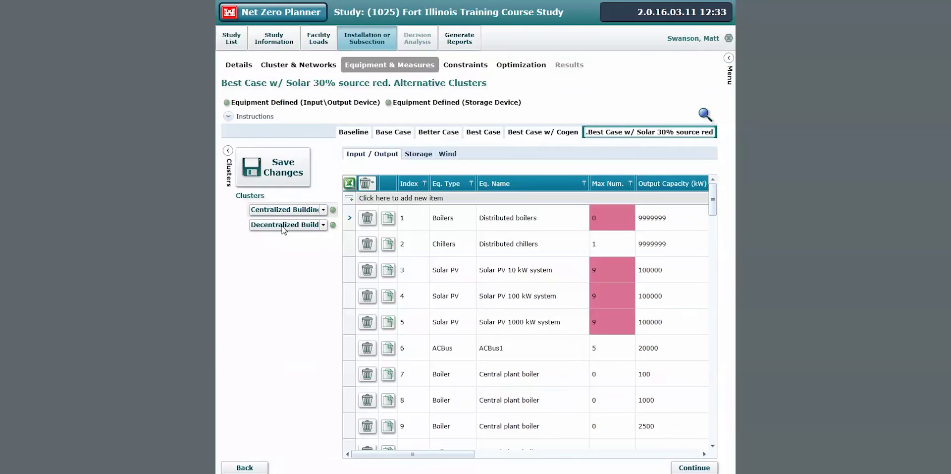
pyautogui.click(283, 227)
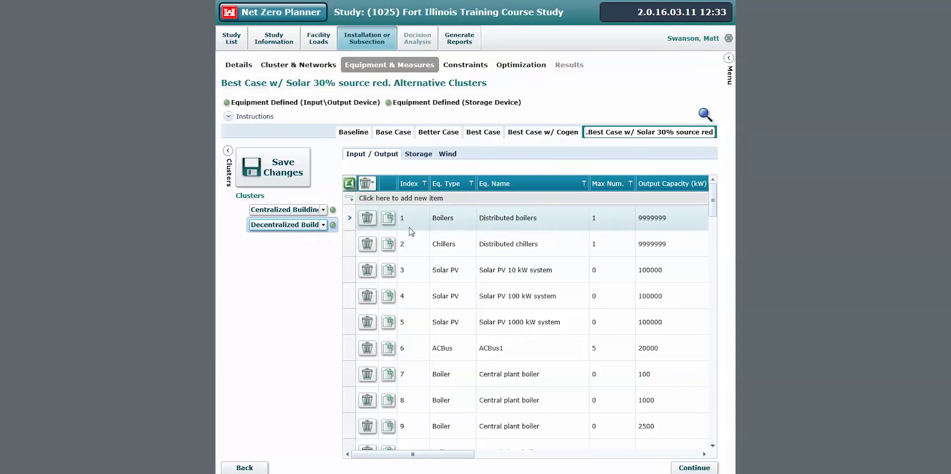
pyautogui.doubleClick(614, 274)
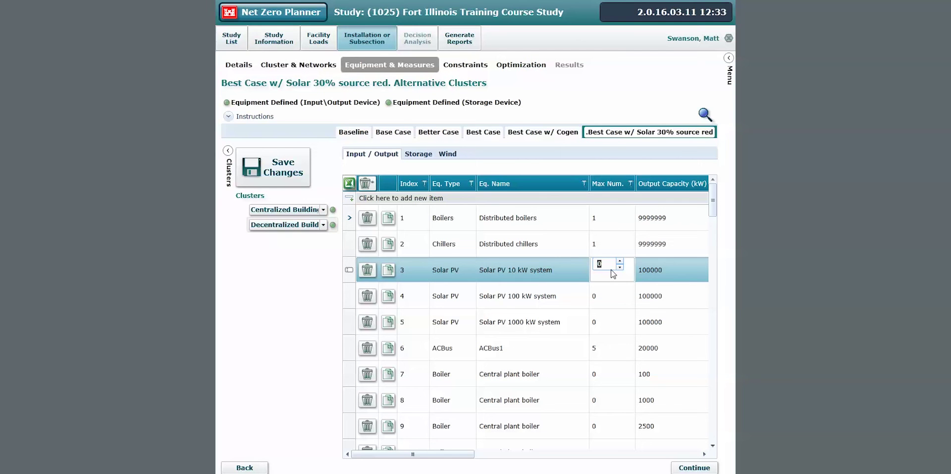
pyautogui.doubleClick(610, 296)
pyautogui.write('9')
pyautogui.doubleClick(610, 323)
pyautogui.write('9')
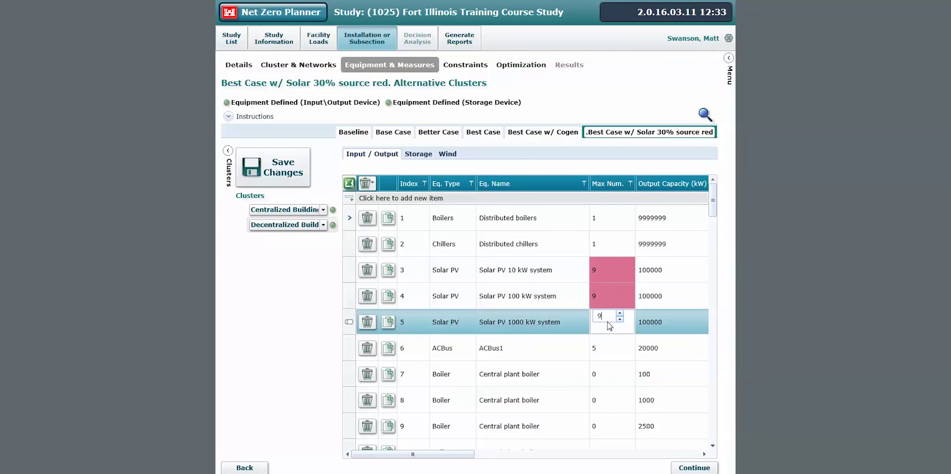
pyautogui.click(599, 304)
pyautogui.click(273, 167)
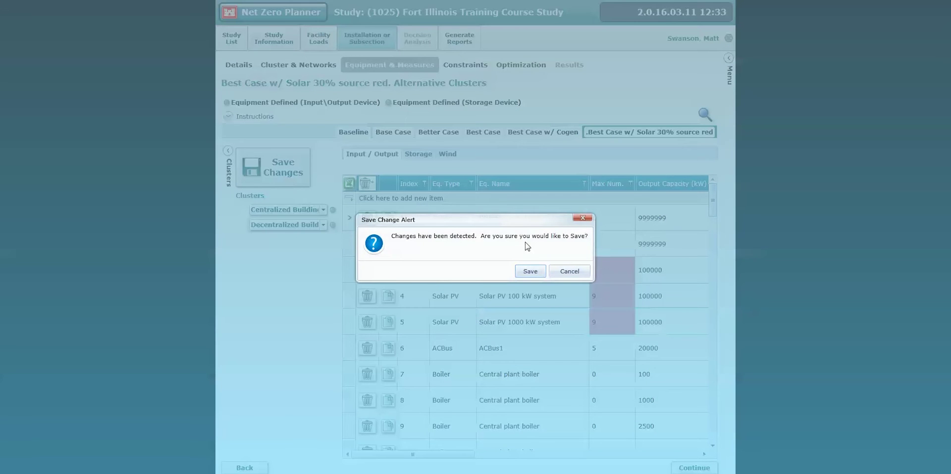
pyautogui.click(530, 271)
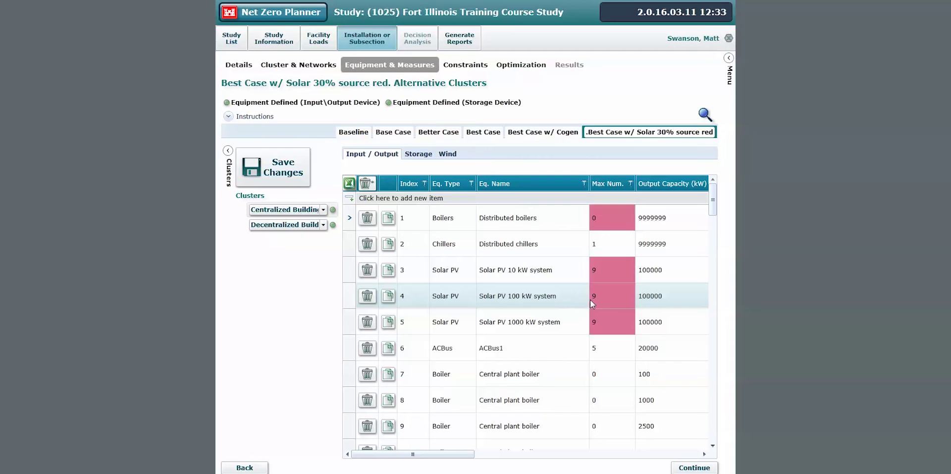
# Set Max Num. of the Centralized Buildings' Solar PV 1000 kW system to 99 and save the equipment changes.
pyautogui.click(605, 328)
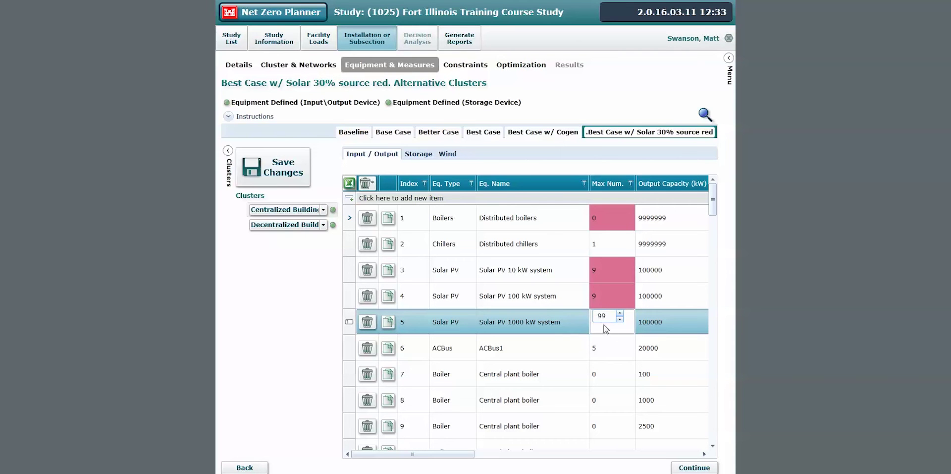
pyautogui.click(593, 349)
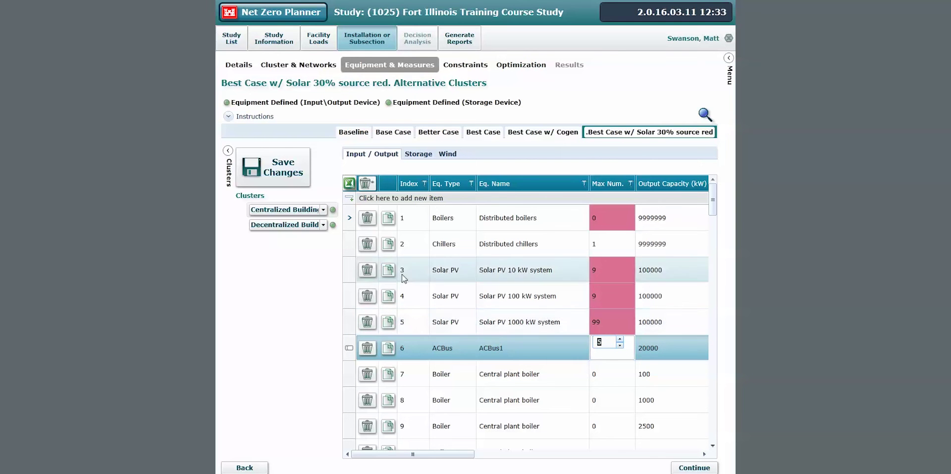
pyautogui.click(292, 179)
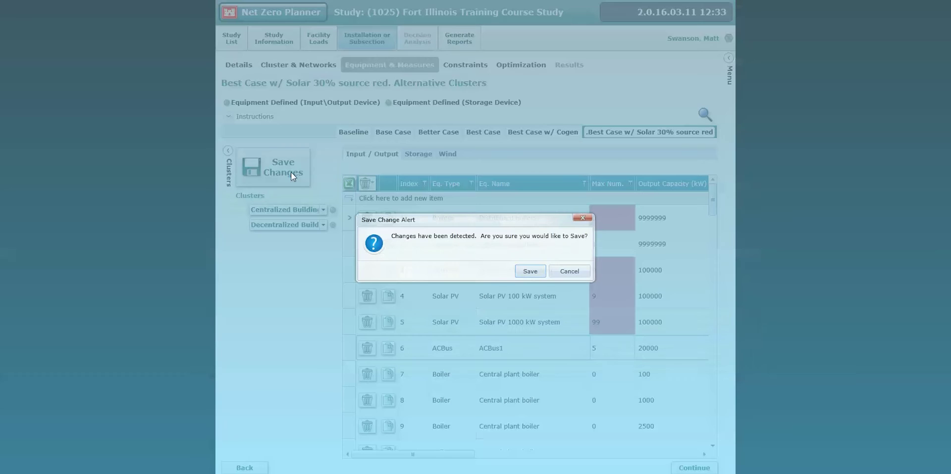
pyautogui.click(530, 271)
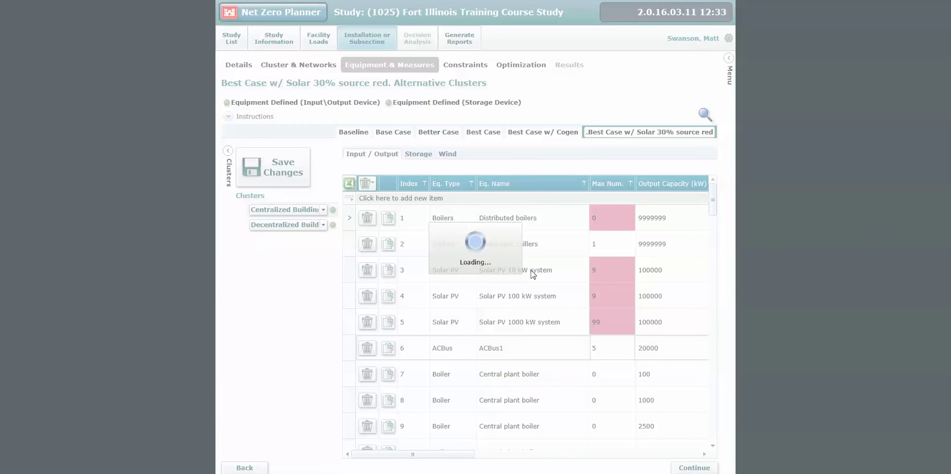
# Set Max Num. of the Decentralized Buildings' Solar PV 1000 kW system to 99 and save the equipment changes.
pyautogui.click(300, 231)
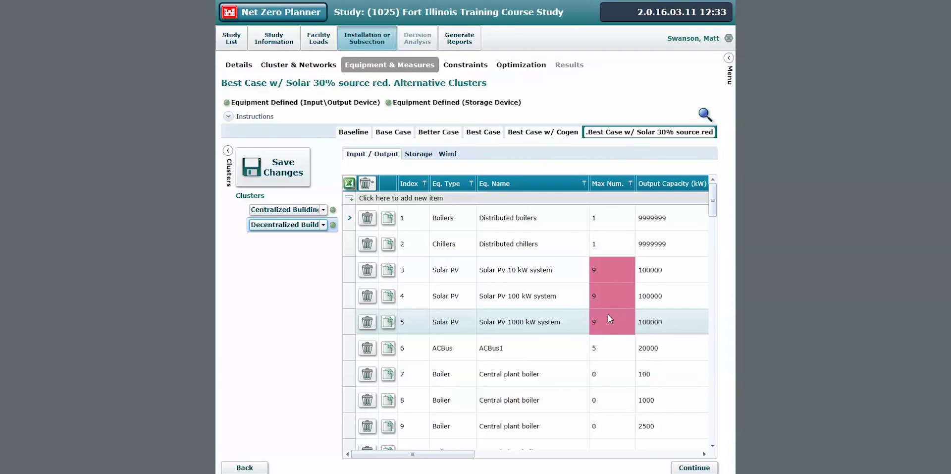
pyautogui.doubleClick(611, 317)
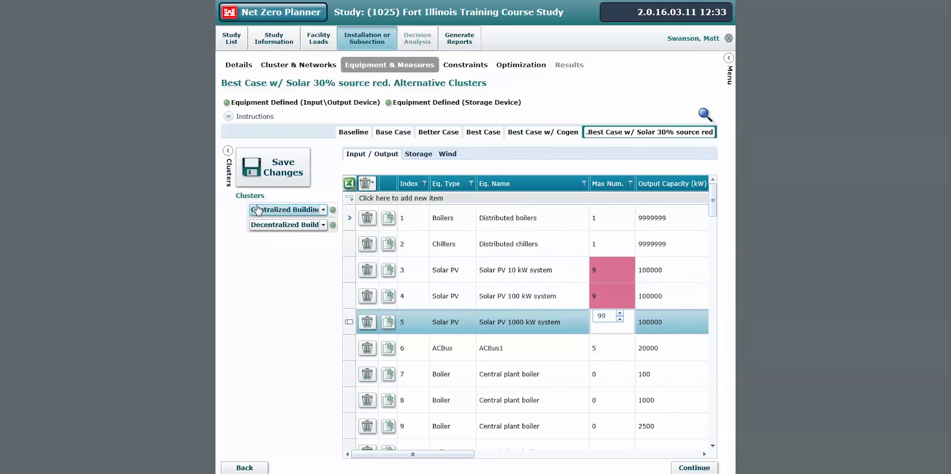
pyautogui.click(279, 178)
pyautogui.click(530, 271)
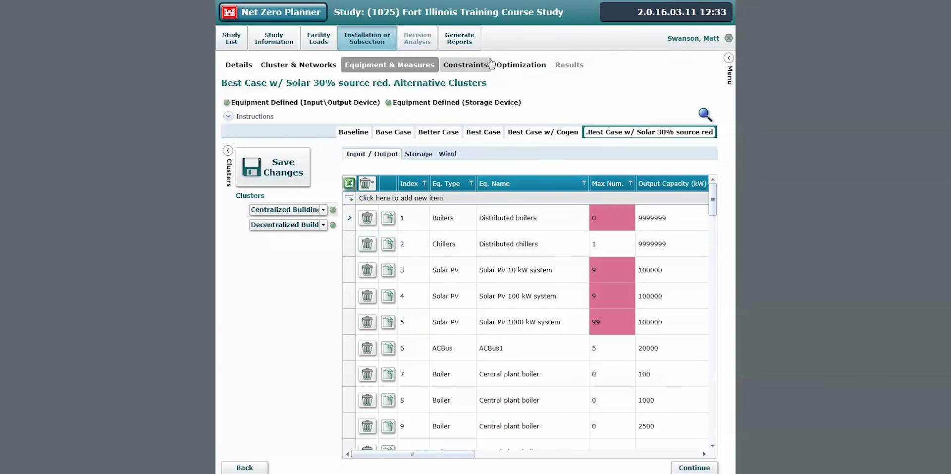
# Recheck both clusters' constraints in Best Case w/ Solar 30% source red., and start the study's energy cluster optimizations.
pyautogui.click(467, 67)
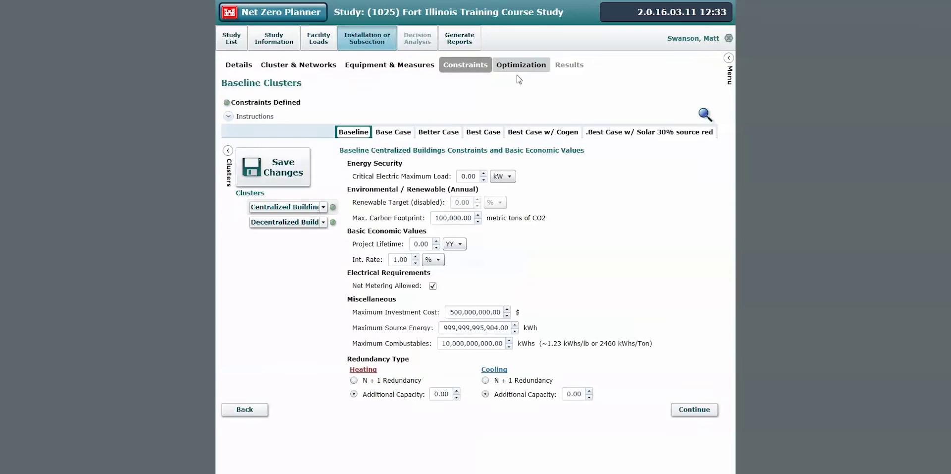
pyautogui.click(612, 134)
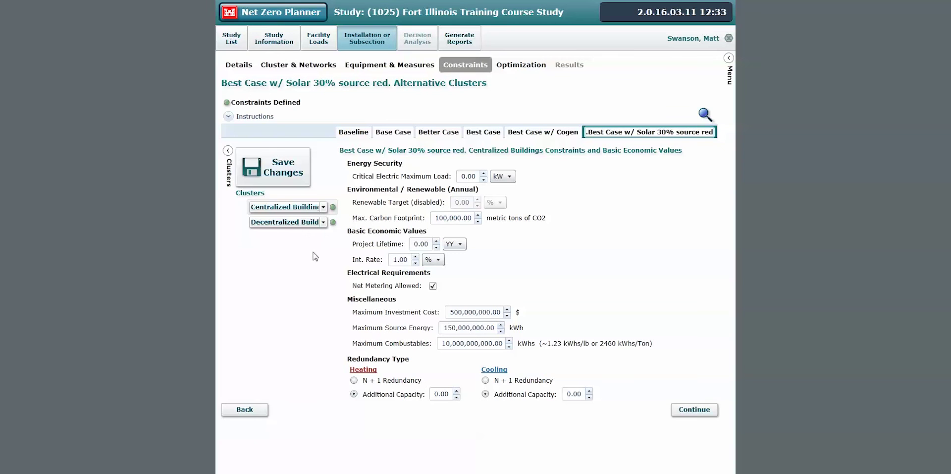
pyautogui.click(294, 225)
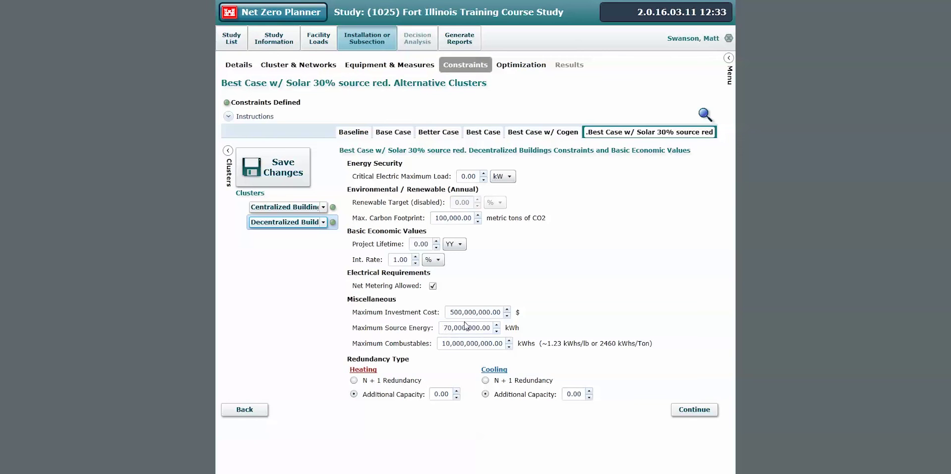
pyautogui.click(518, 70)
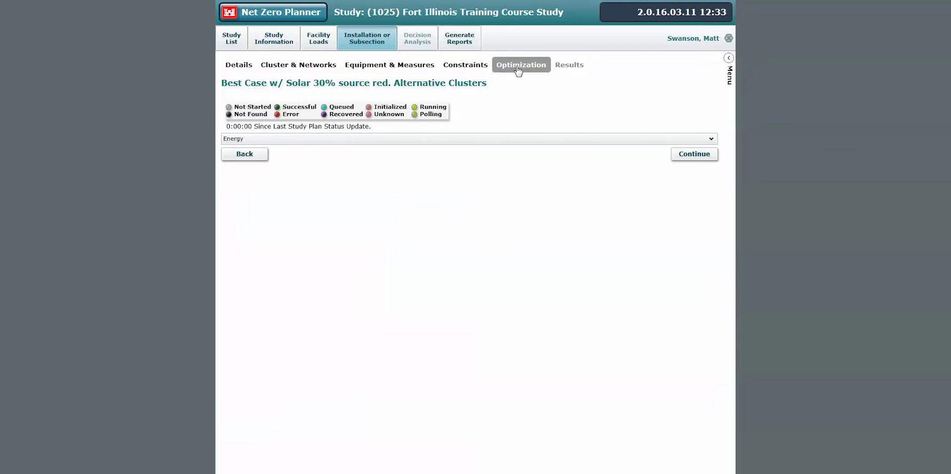
pyautogui.click(395, 137)
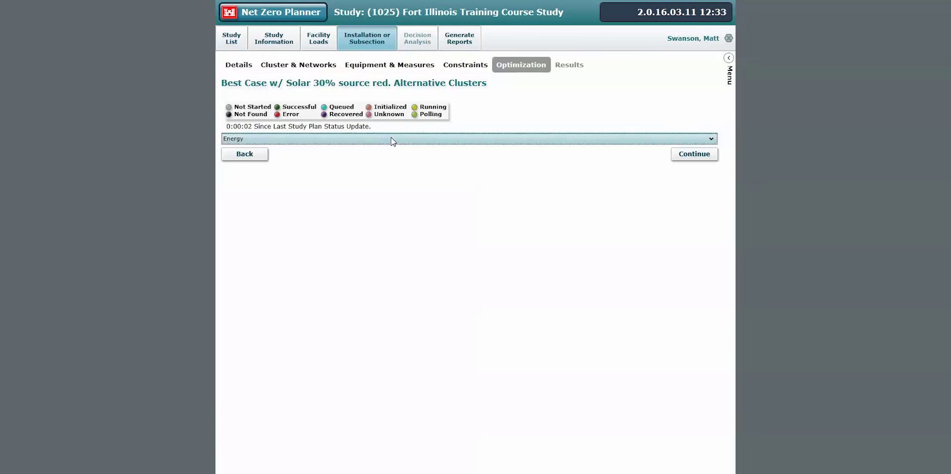
pyautogui.click(252, 157)
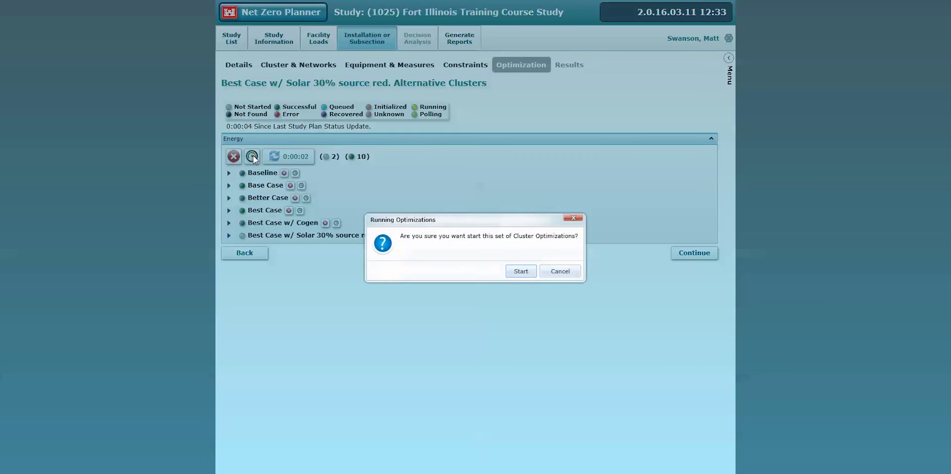
pyautogui.click(520, 271)
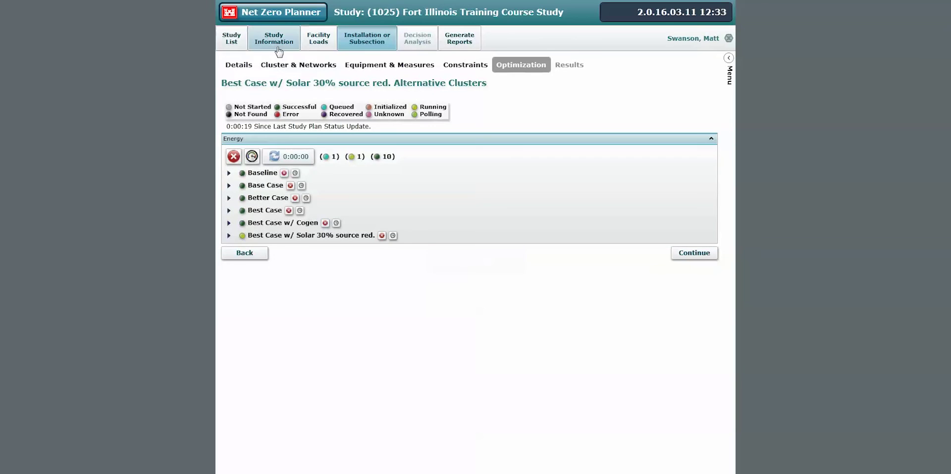
# Review the list of alternatives in the study's information details.
pyautogui.click(276, 43)
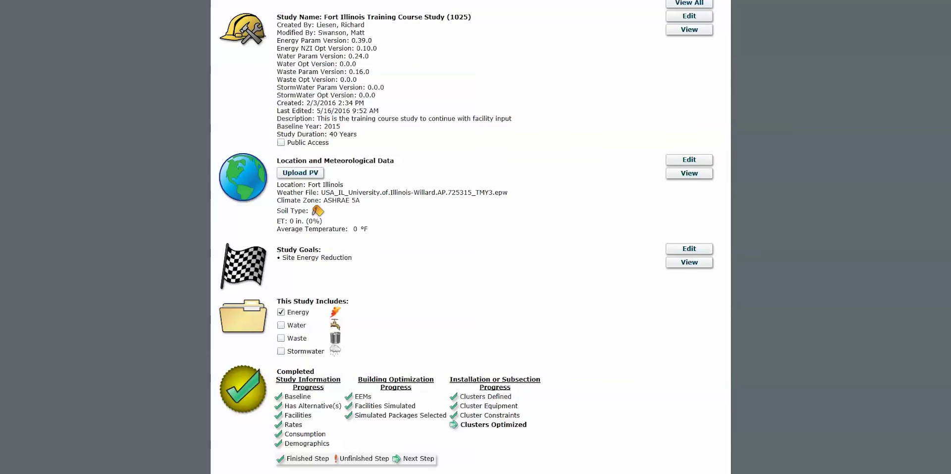
pyautogui.scroll(3, 743, 109)
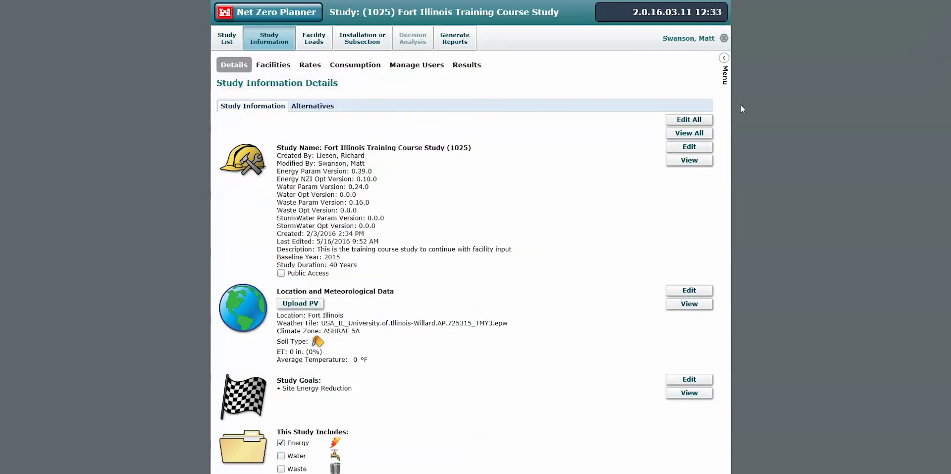
pyautogui.click(317, 107)
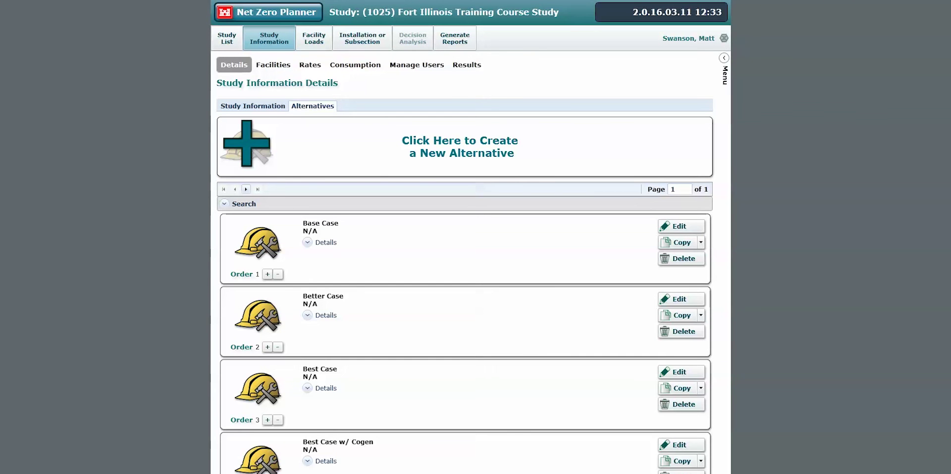
pyautogui.scroll(-2, 465, 248)
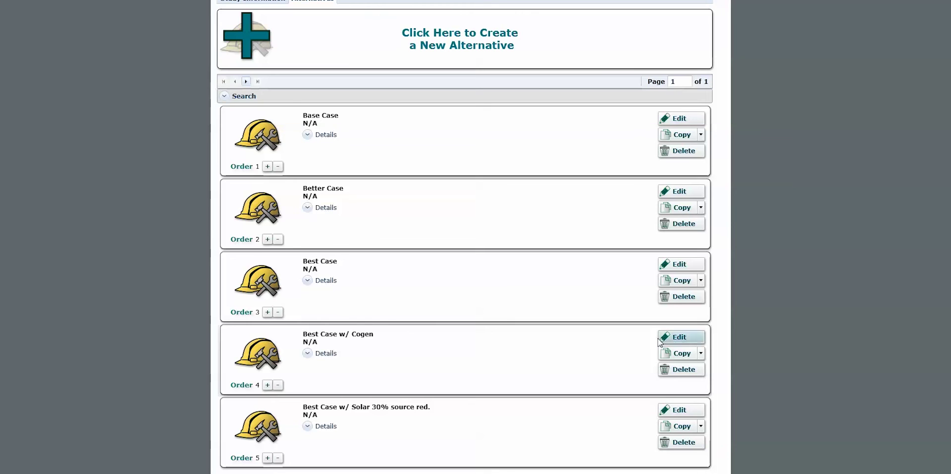
pyautogui.scroll(2, 466, 247)
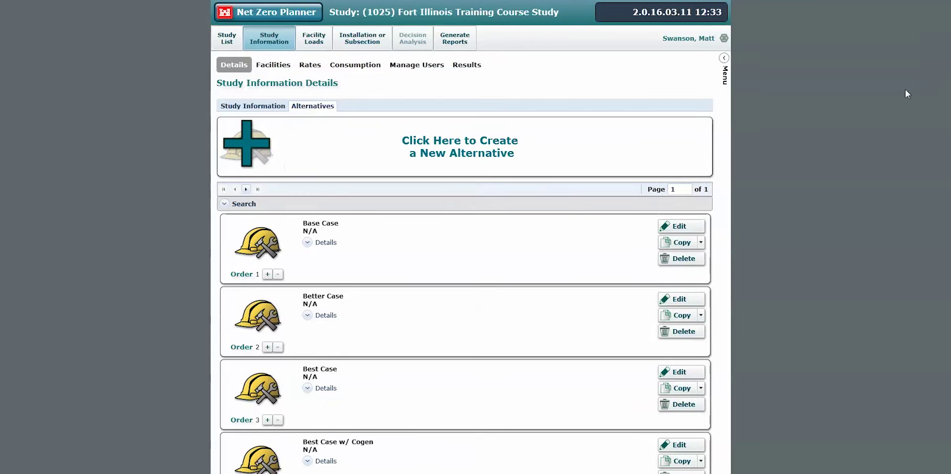
# Check the energy optimization status of both clusters in Best Case w/ Solar 30% source red. and refresh the statuses.
pyautogui.click(362, 38)
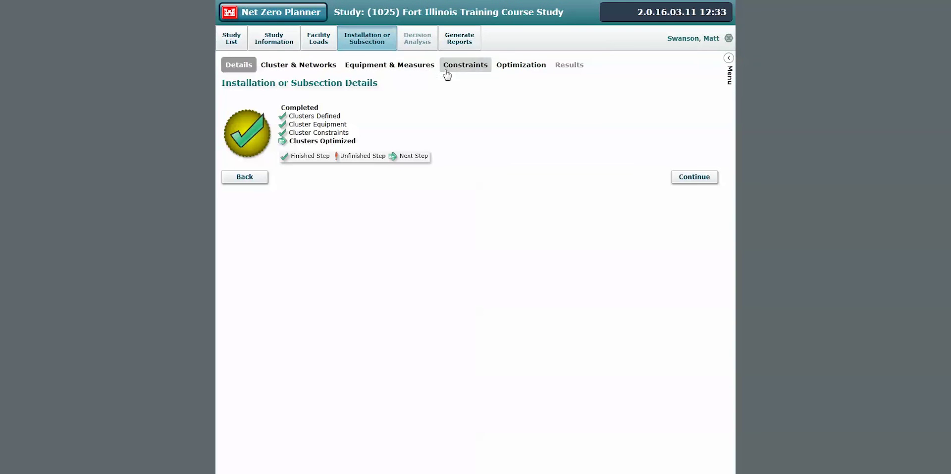
pyautogui.click(504, 68)
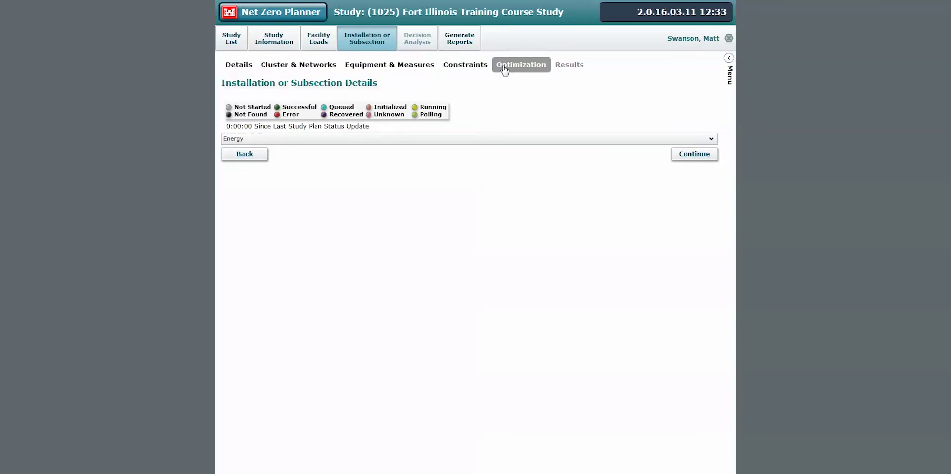
pyautogui.click(419, 140)
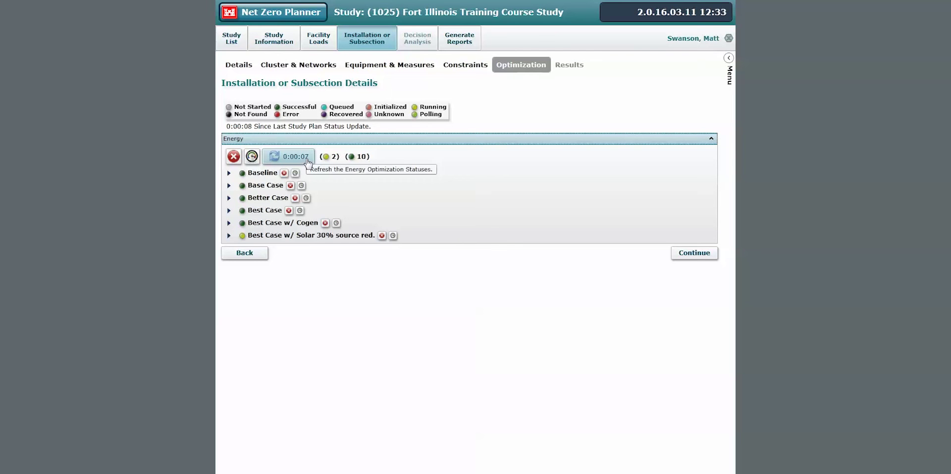
pyautogui.click(228, 236)
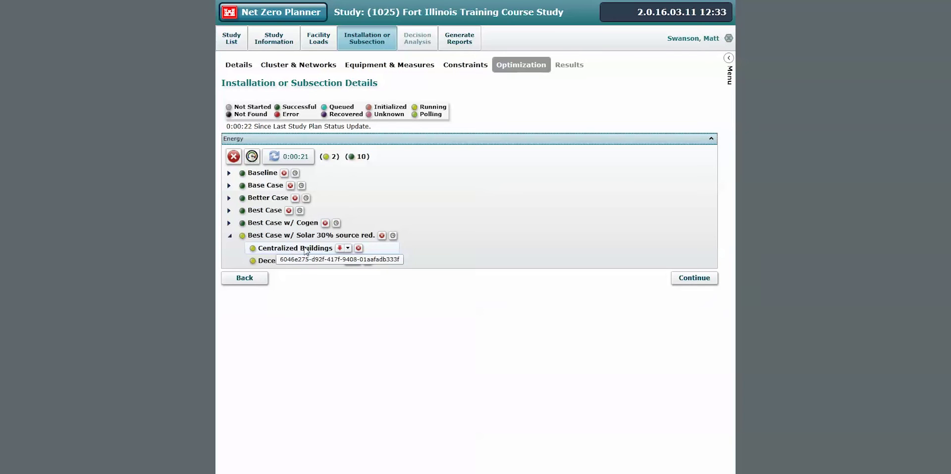
pyautogui.click(307, 159)
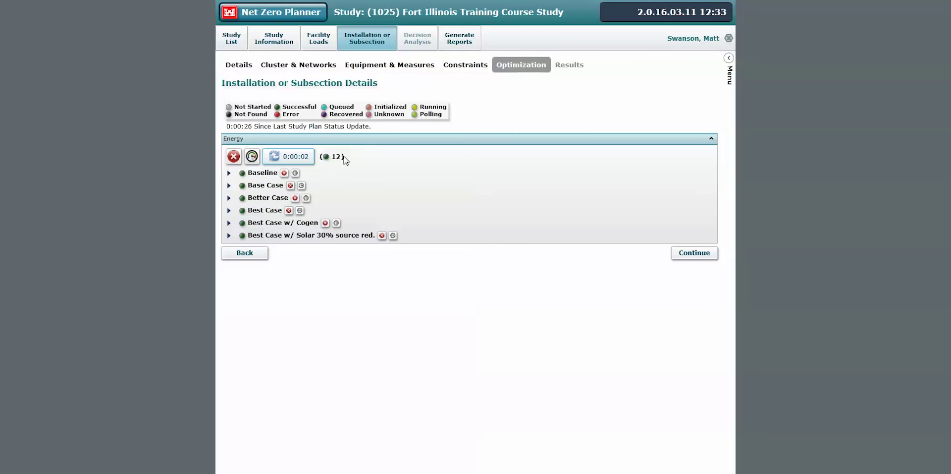
# Examine the installation results' Equipment Overview for the Centralized and Decentralized Buildings clusters of Best Case w/ Solar 30% source red.
pyautogui.click(569, 69)
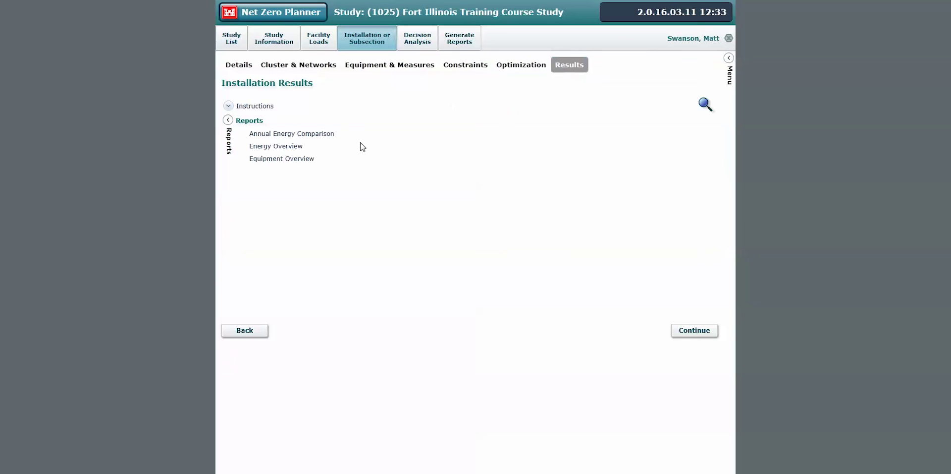
pyautogui.click(299, 165)
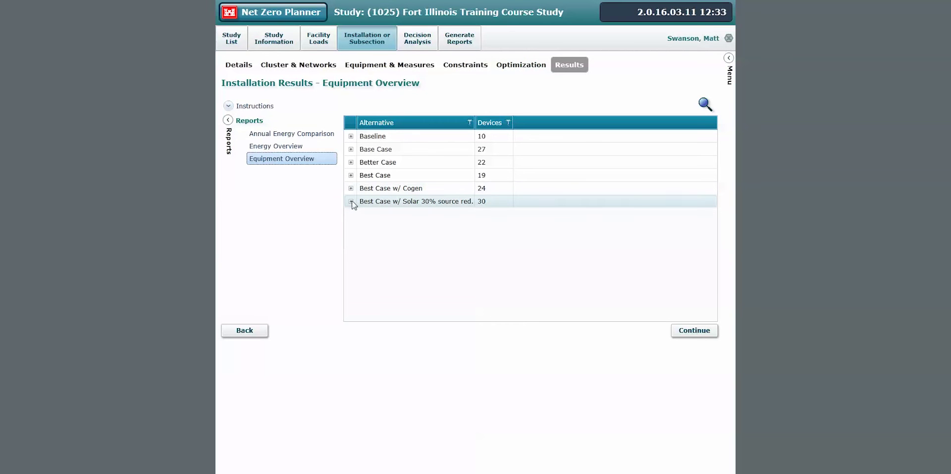
pyautogui.click(351, 201)
pyautogui.click(357, 234)
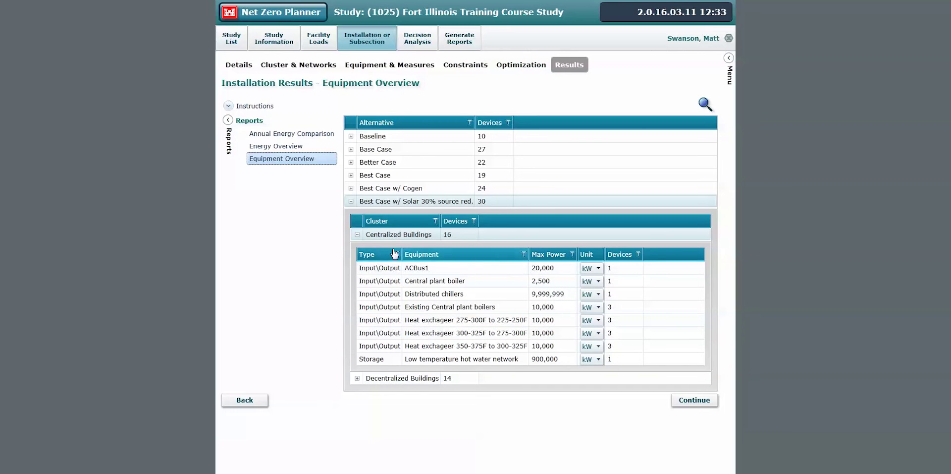
pyautogui.click(359, 236)
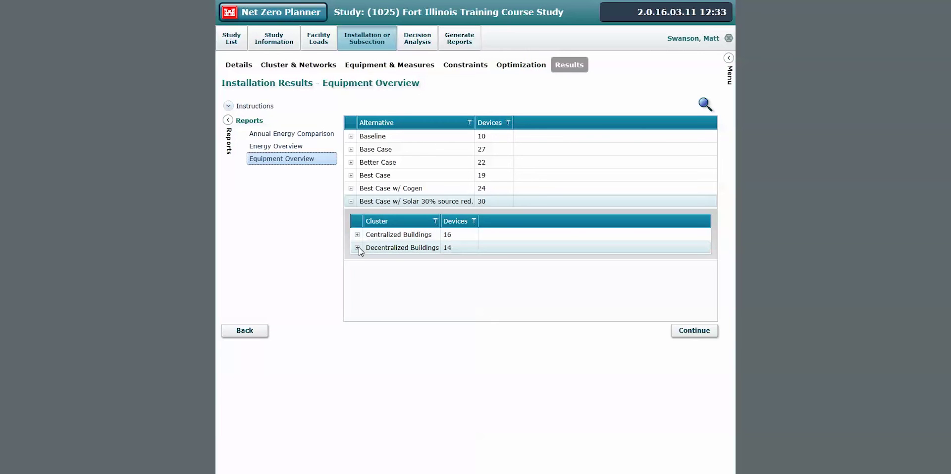
pyautogui.click(358, 248)
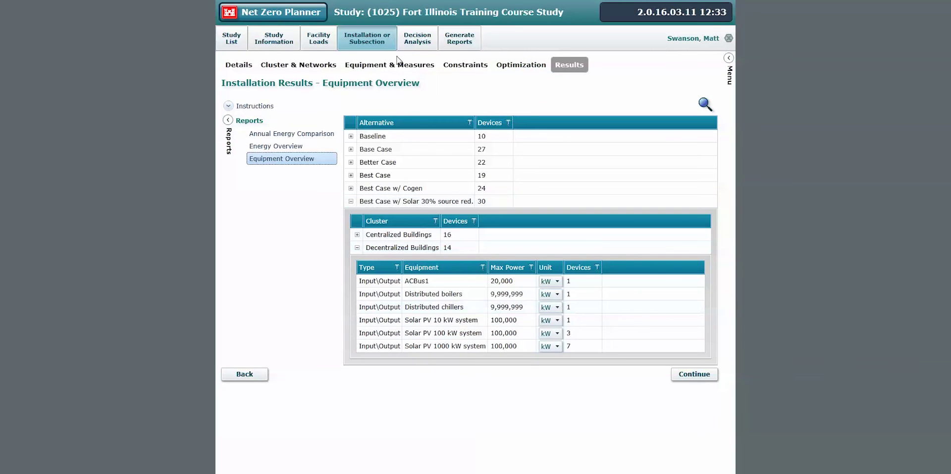
# Compare all alternatives in the enlarged Decision Analysis Summary Report, including the cluster breakdown of Best Case w/ Cogen.
pyautogui.click(410, 44)
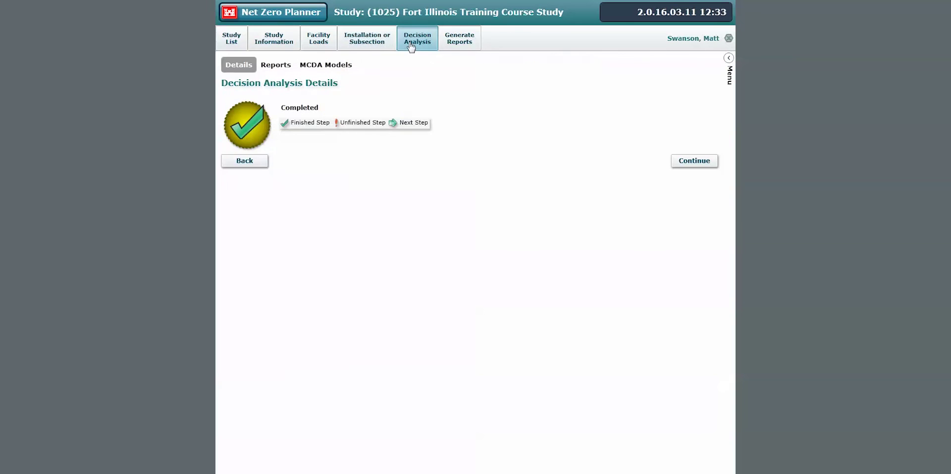
pyautogui.click(276, 66)
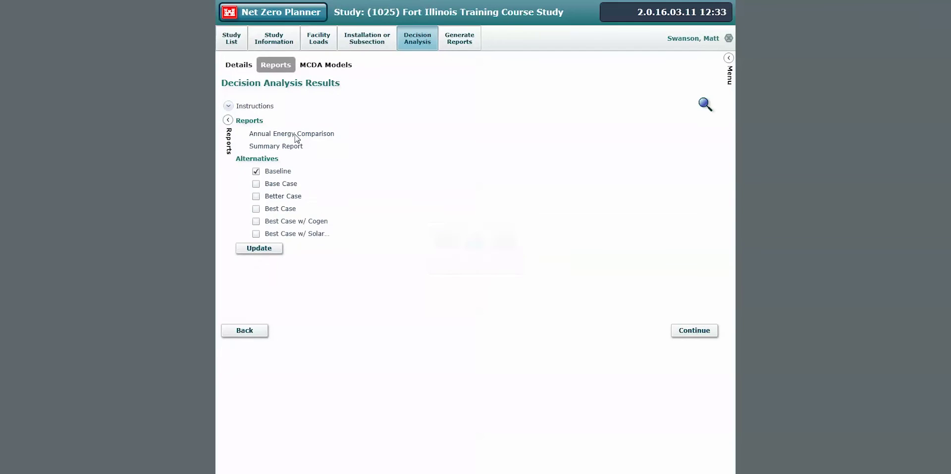
pyautogui.click(289, 147)
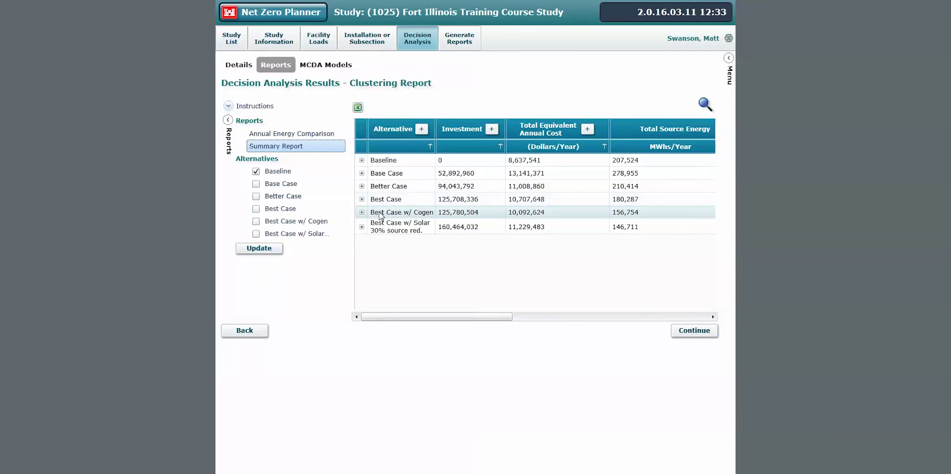
pyautogui.click(706, 105)
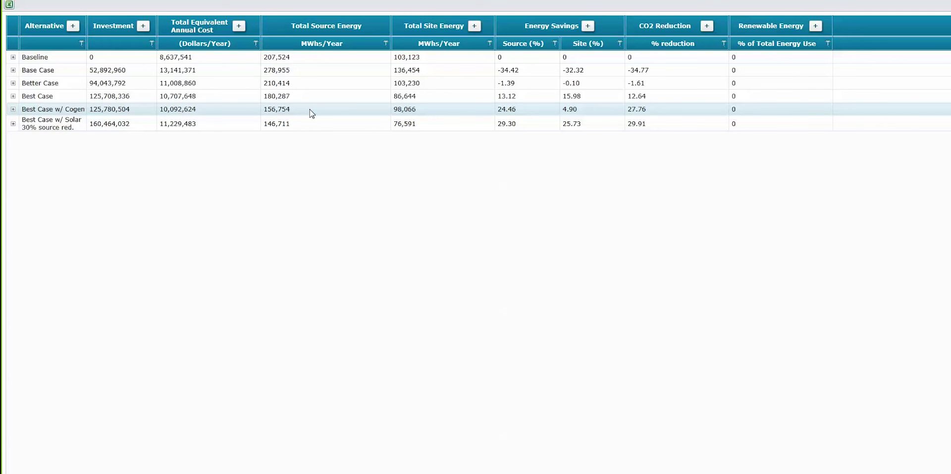
pyautogui.click(13, 109)
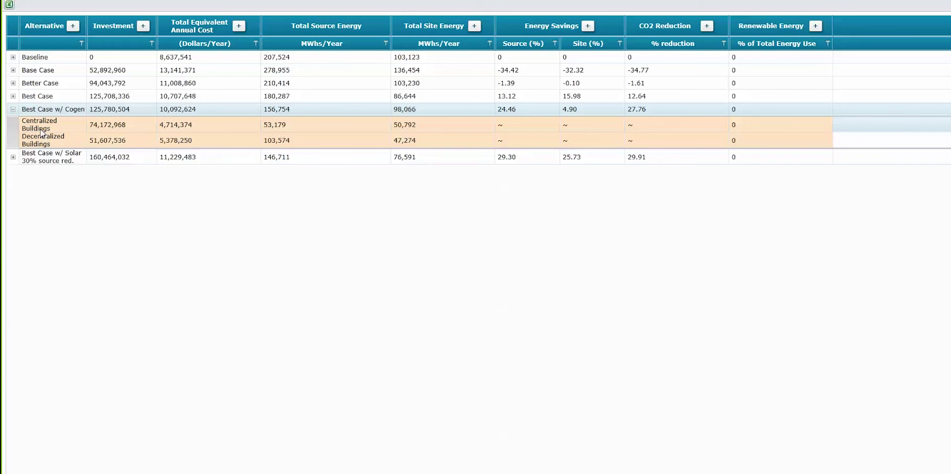
pyautogui.click(13, 109)
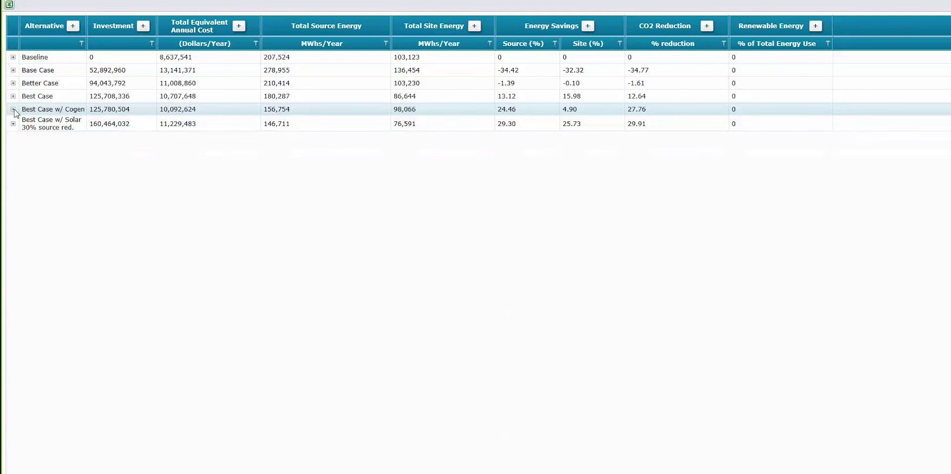